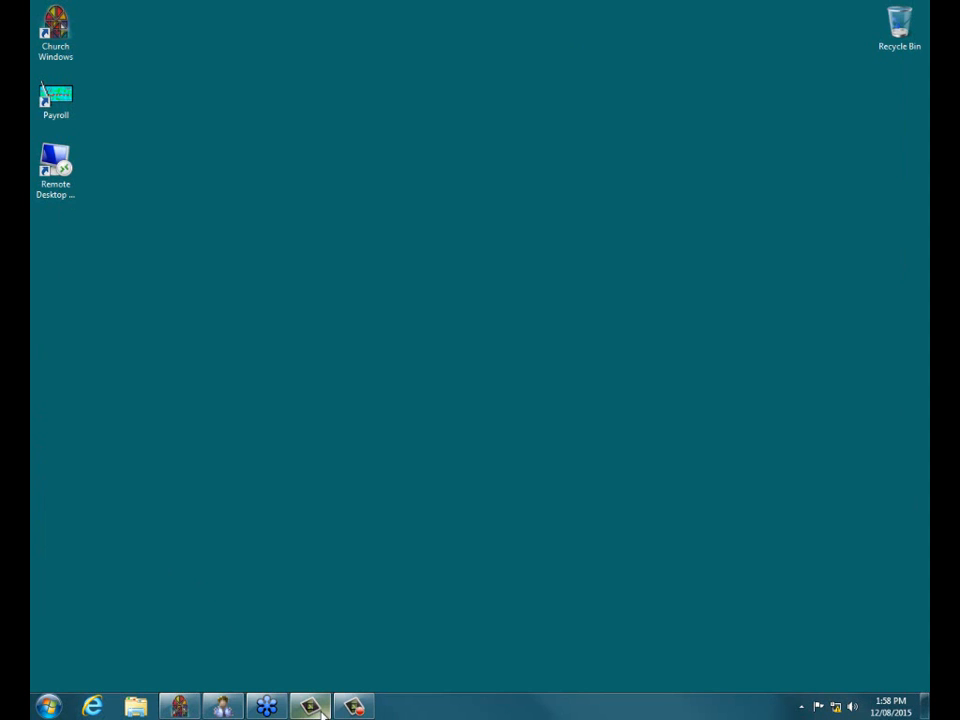
pyautogui.moveTo(318, 710)
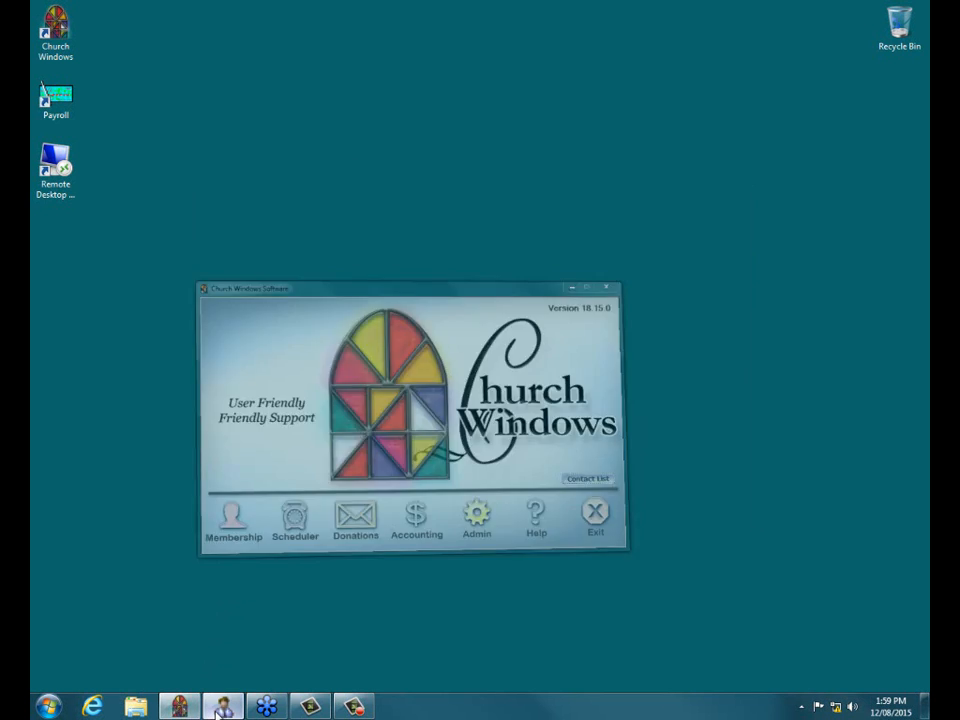
pyautogui.click(222, 706)
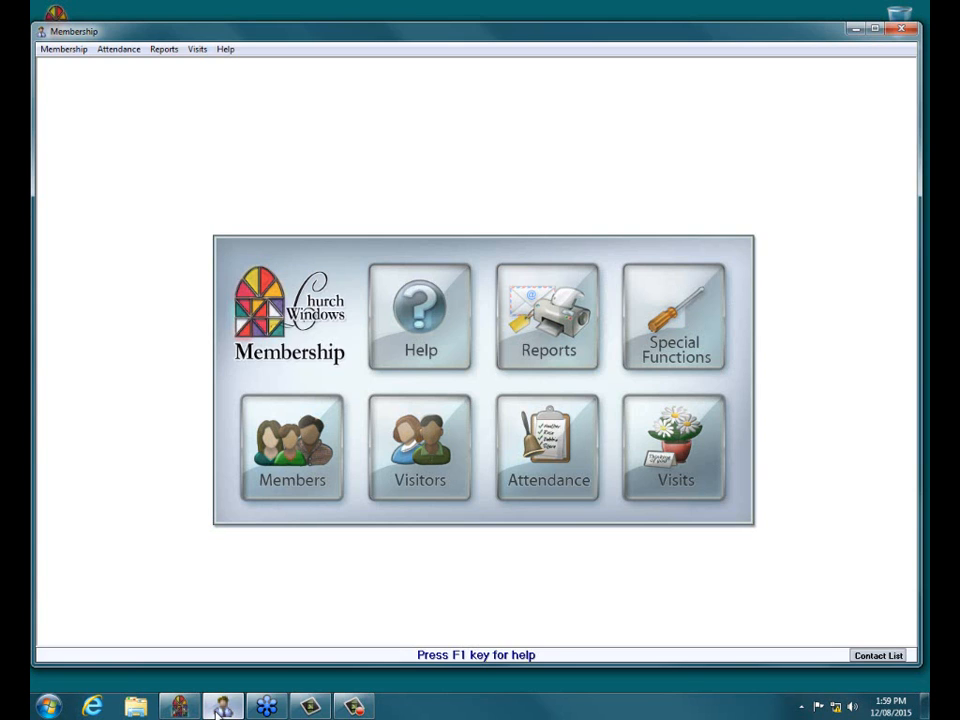
pyautogui.click(186, 708)
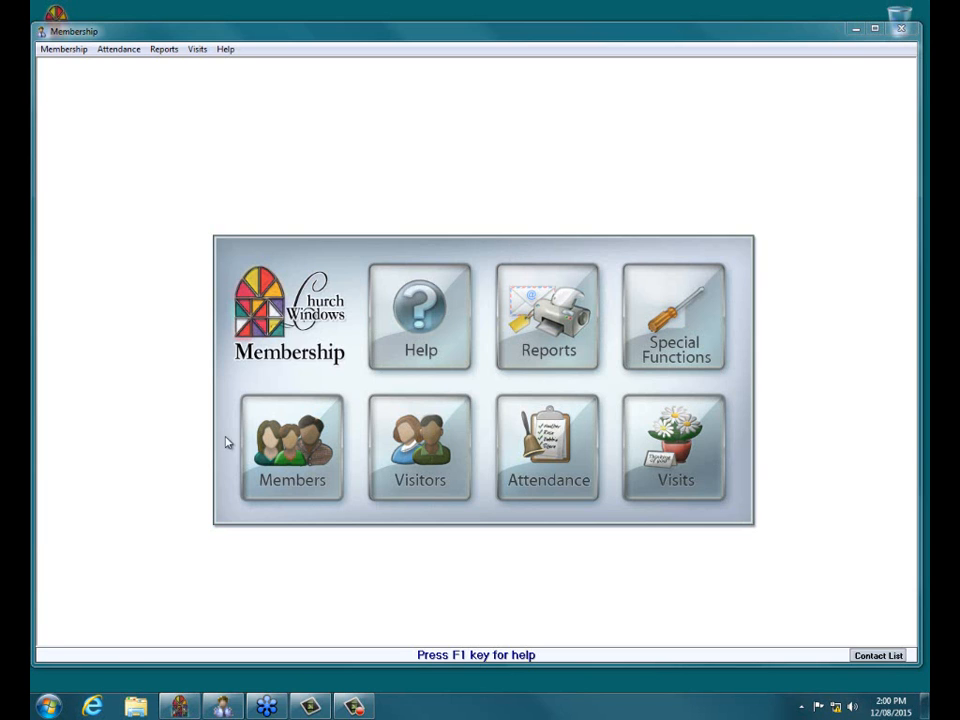
pyautogui.click(191, 707)
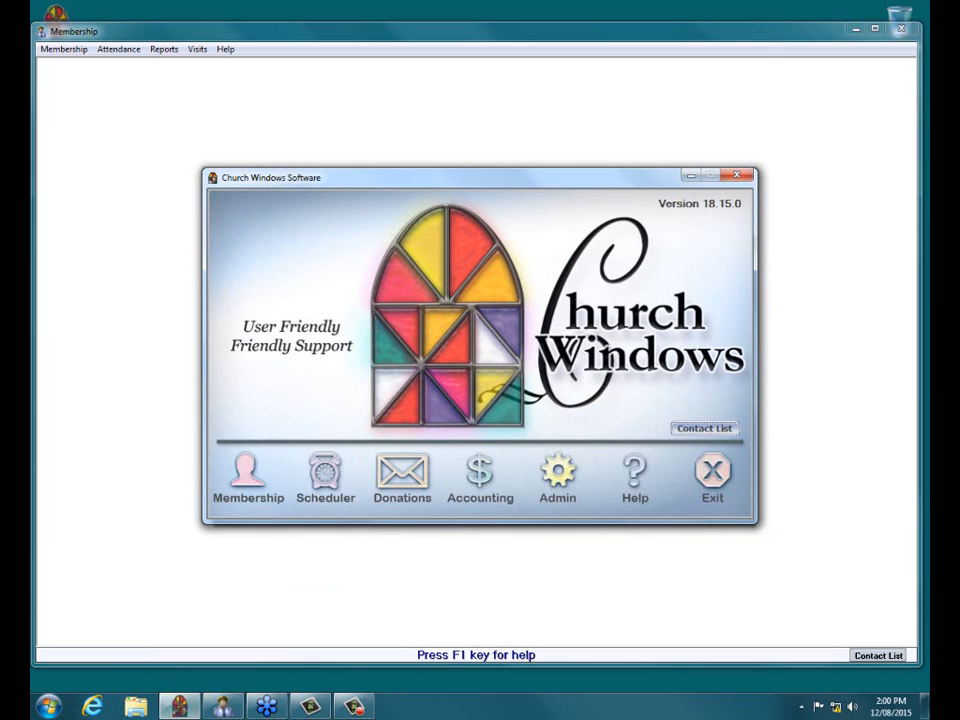
pyautogui.click(691, 176)
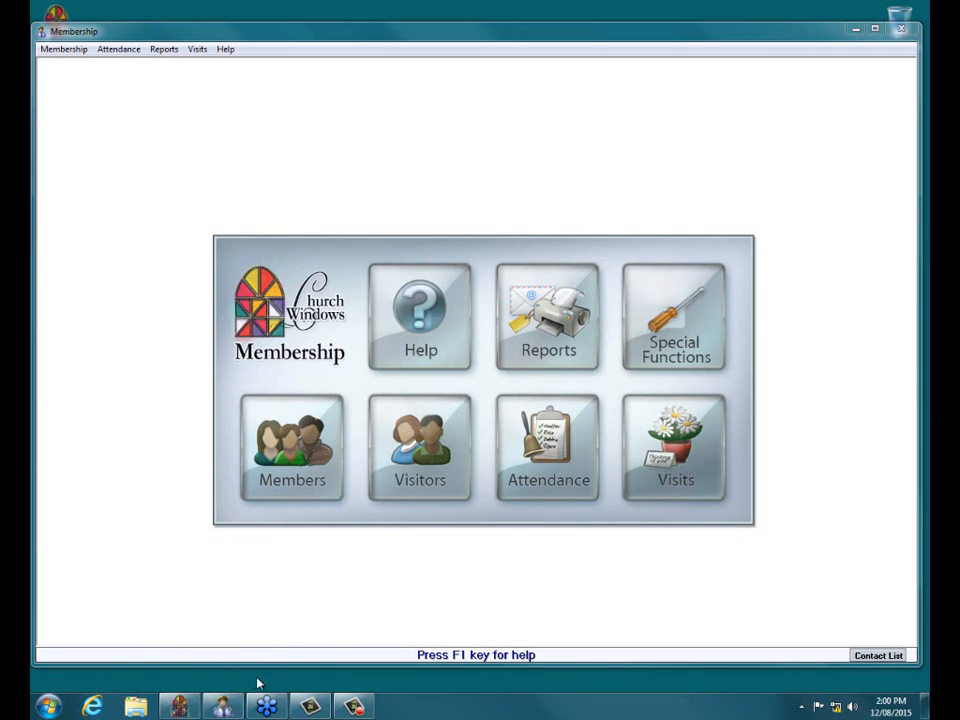
pyautogui.moveTo(220, 707)
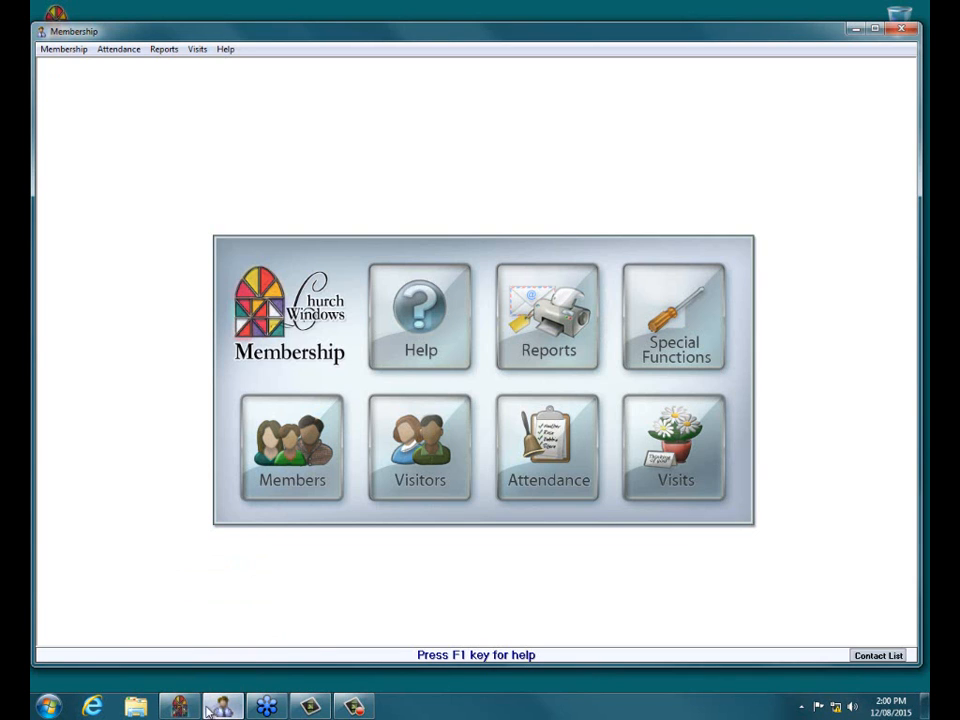
# Open the Membership module from the Church Windows launcher and bring up the member records
pyautogui.click(194, 708)
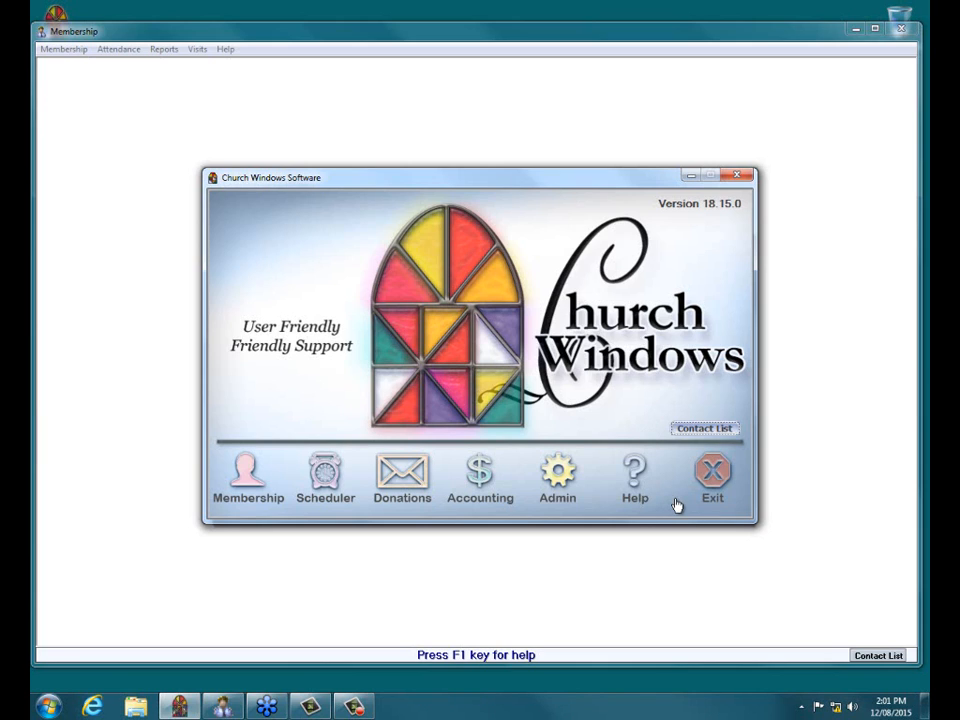
pyautogui.click(259, 482)
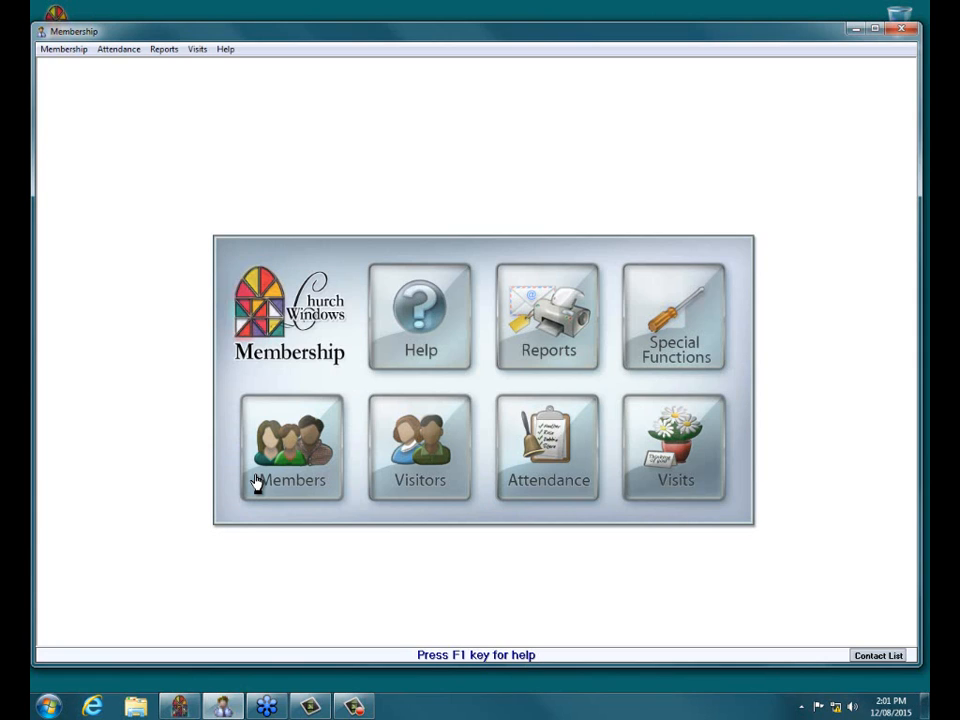
pyautogui.click(257, 483)
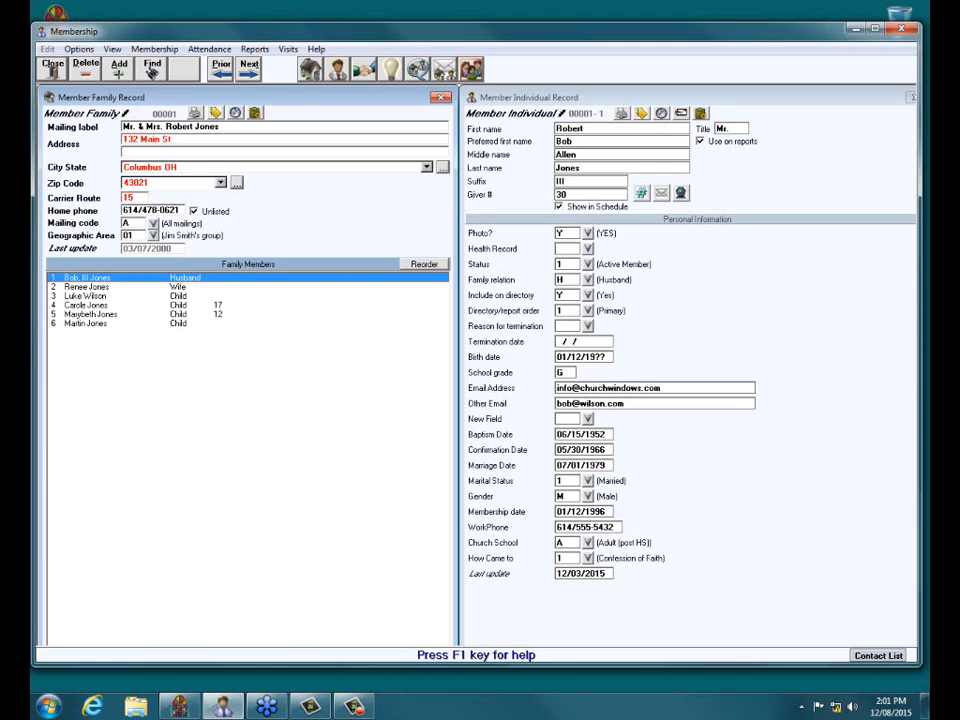
pyautogui.click(152, 69)
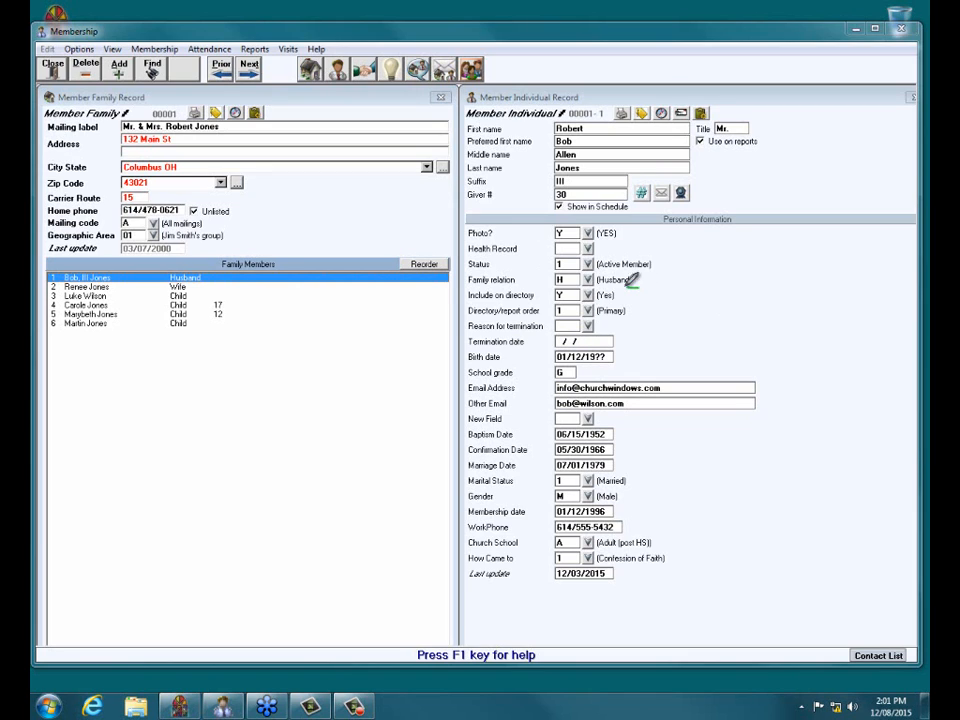
# Review each reason-for-termination code available for the husband in the first family, and leave the record's reason unset
pyautogui.moveTo(638, 285)
pyautogui.mouseDown()
pyautogui.moveTo(450, 280)
pyautogui.moveTo(449, 304)
pyautogui.moveTo(478, 314)
pyautogui.mouseUp()
pyautogui.moveTo(636, 320)
pyautogui.mouseDown()
pyautogui.moveTo(462, 314)
pyautogui.moveTo(443, 335)
pyautogui.moveTo(478, 356)
pyautogui.moveTo(626, 348)
pyautogui.moveTo(643, 316)
pyautogui.mouseUp()
pyautogui.click(588, 327)
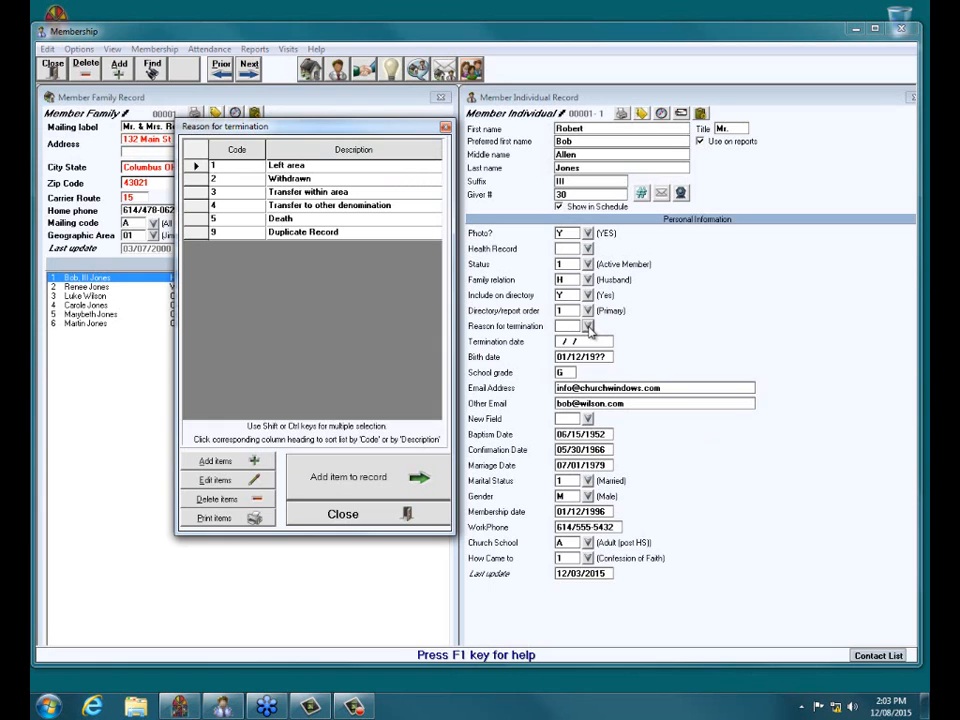
pyautogui.click(350, 169)
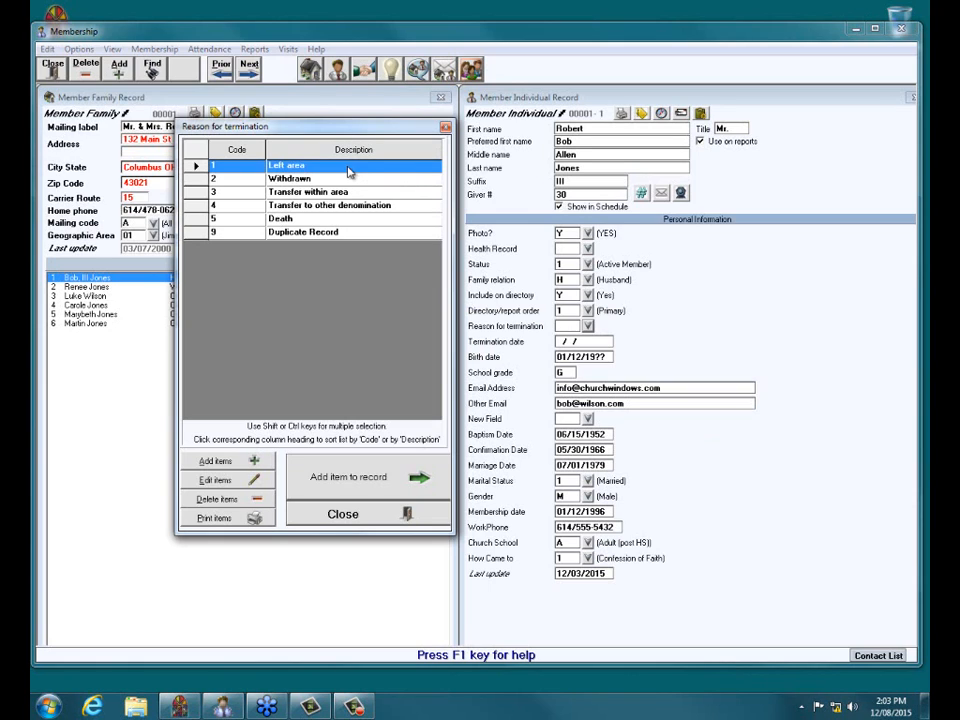
pyautogui.click(348, 181)
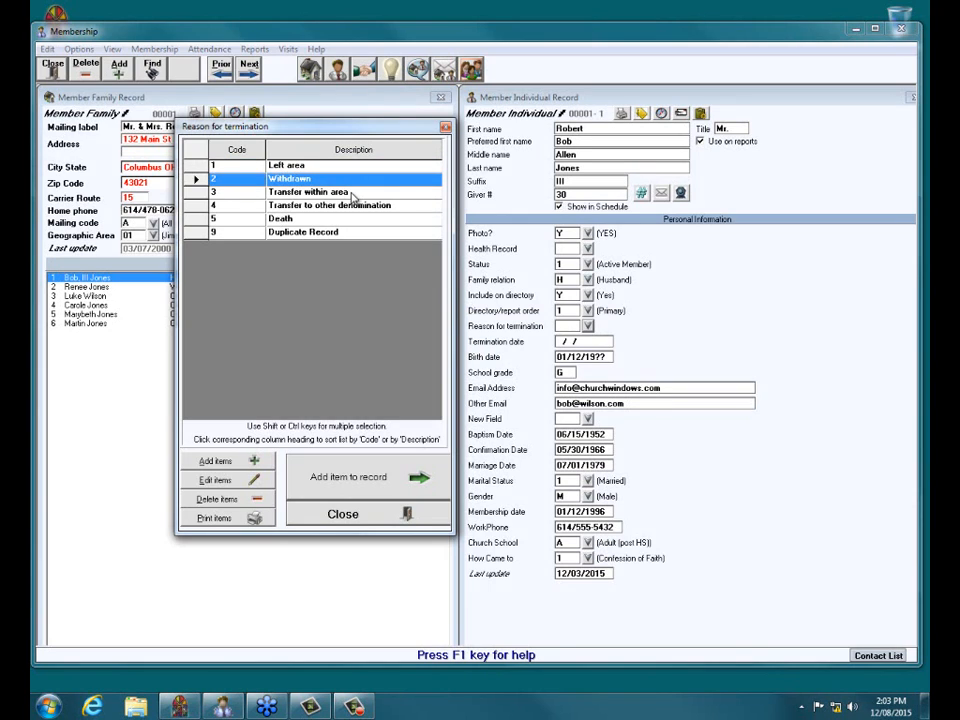
pyautogui.click(352, 194)
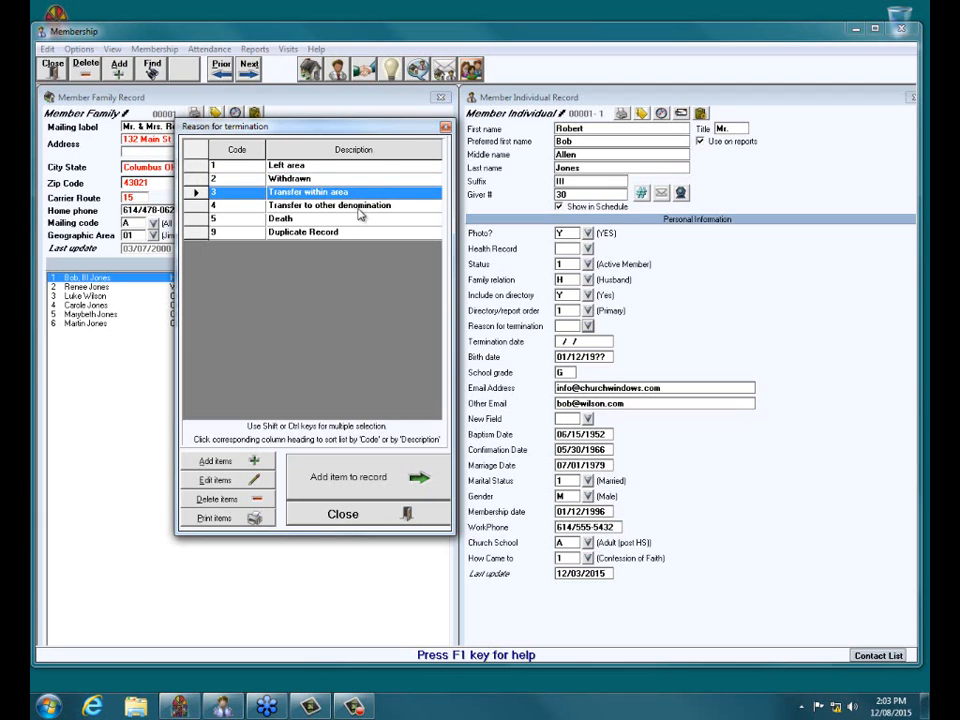
pyautogui.click(361, 206)
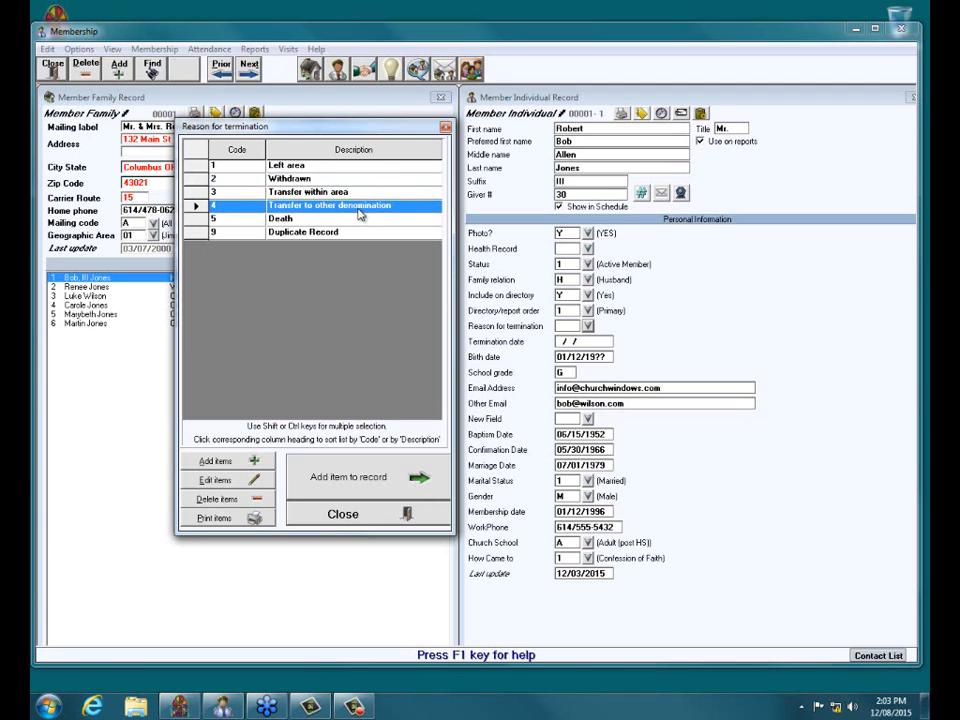
pyautogui.click(343, 219)
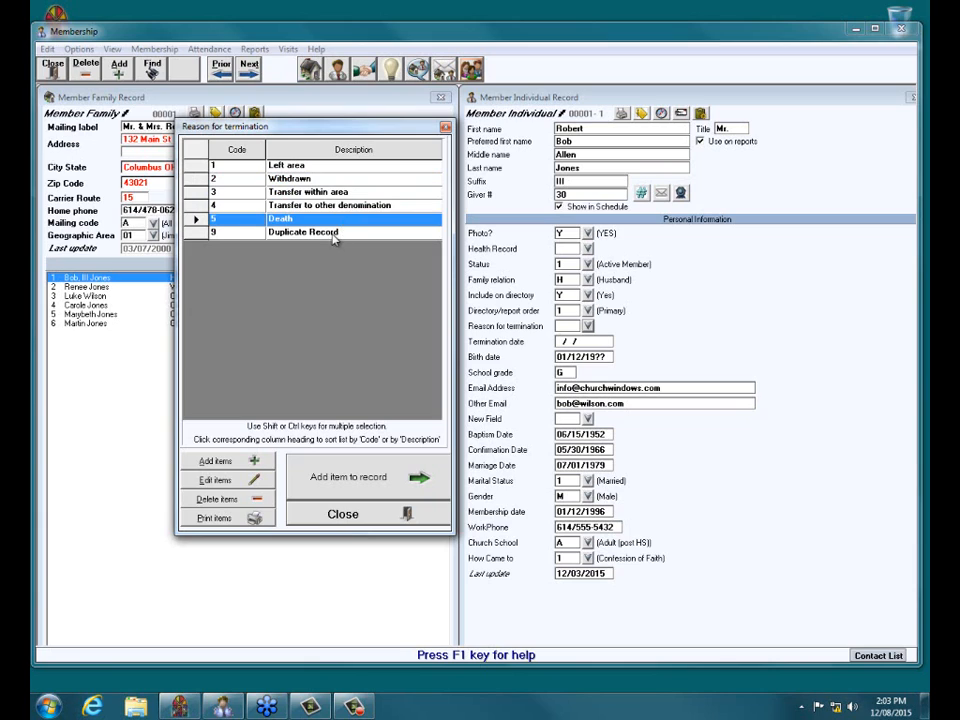
pyautogui.click(335, 234)
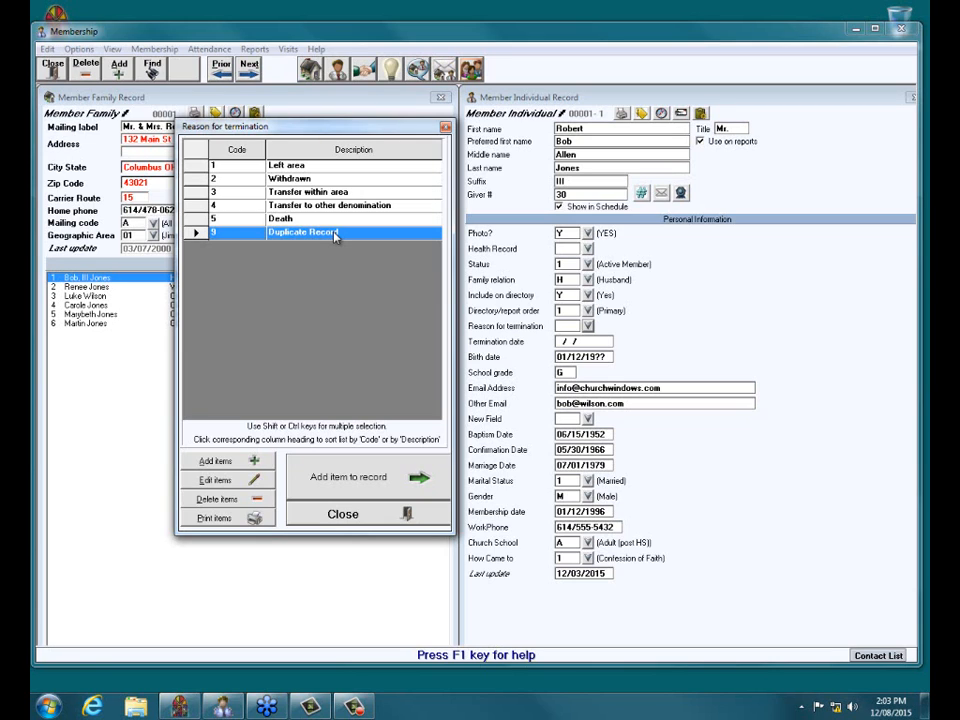
pyautogui.click(369, 516)
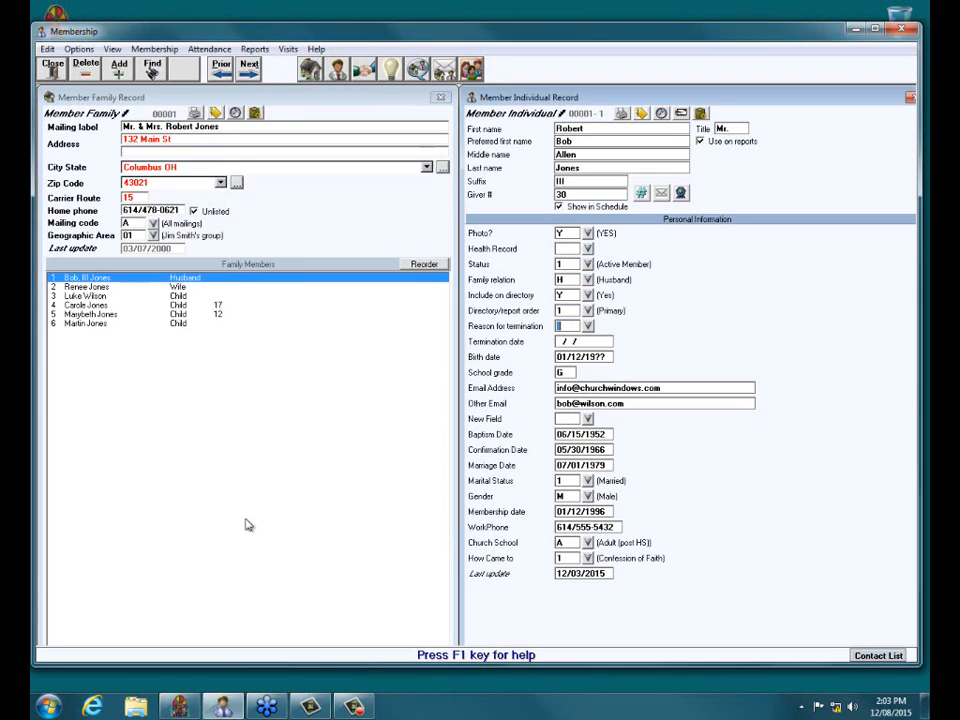
# Go to the single parent's record in the second family and set the reason for termination to 1 (Left area)
pyautogui.click(249, 68)
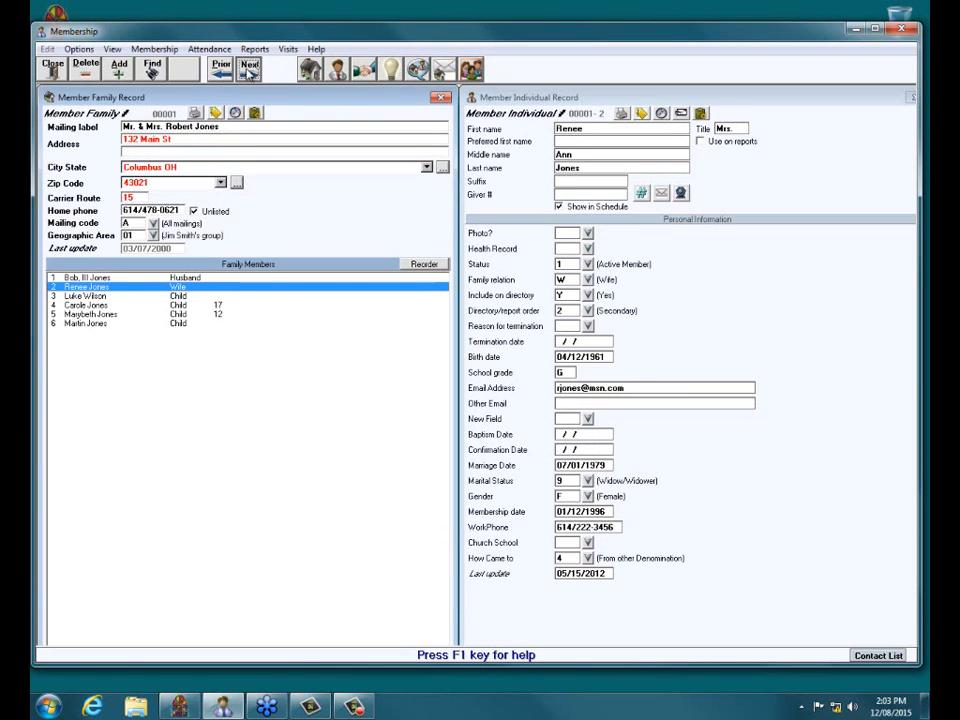
pyautogui.click(185, 64)
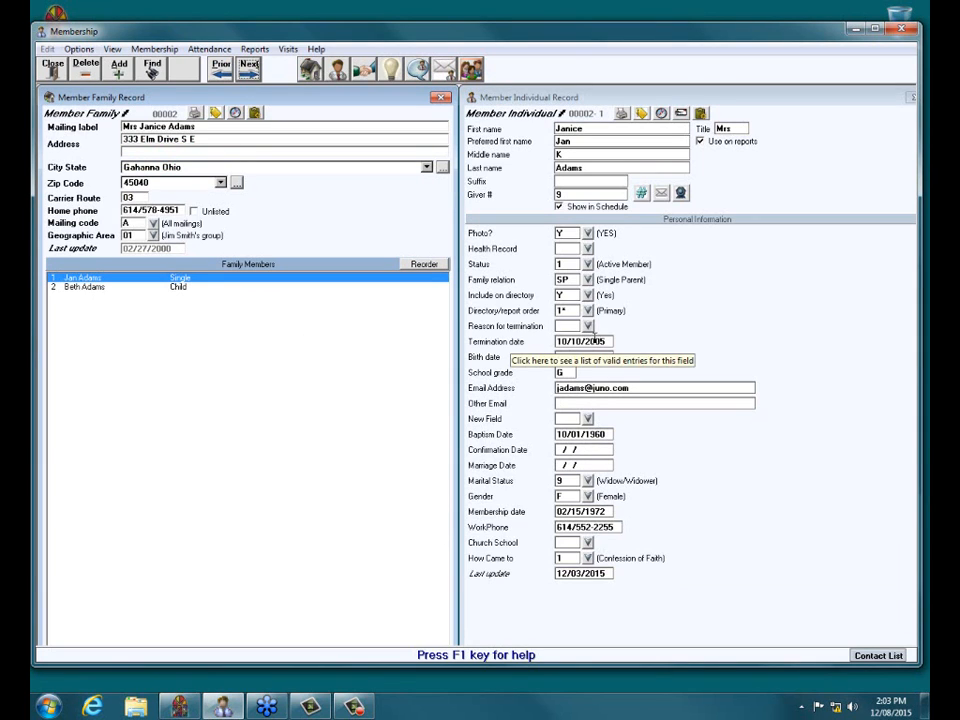
pyautogui.click(589, 327)
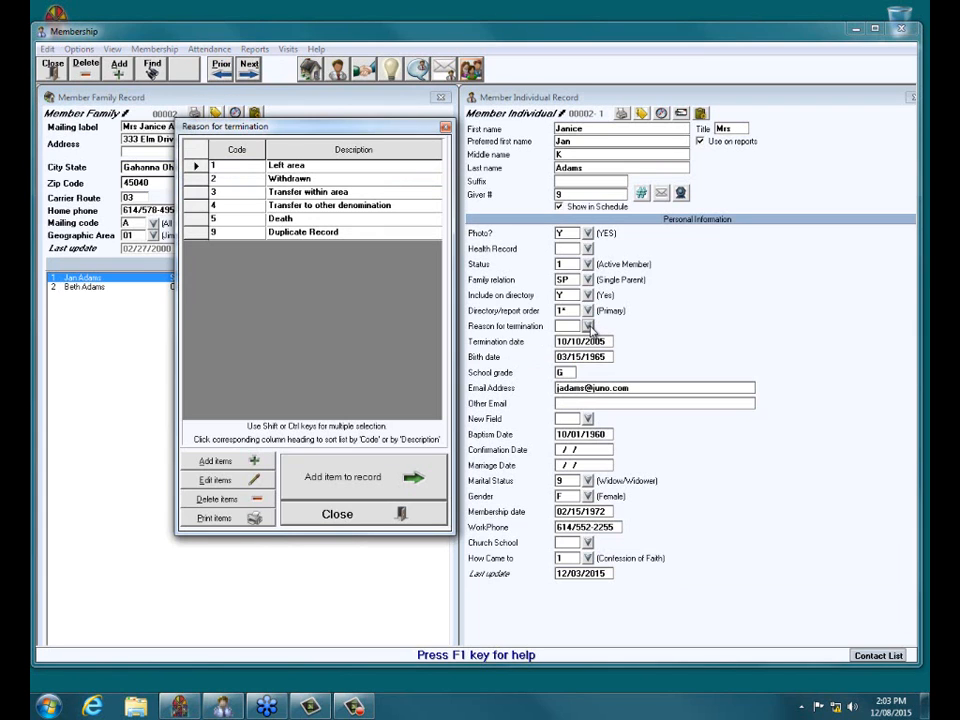
pyautogui.doubleClick(305, 170)
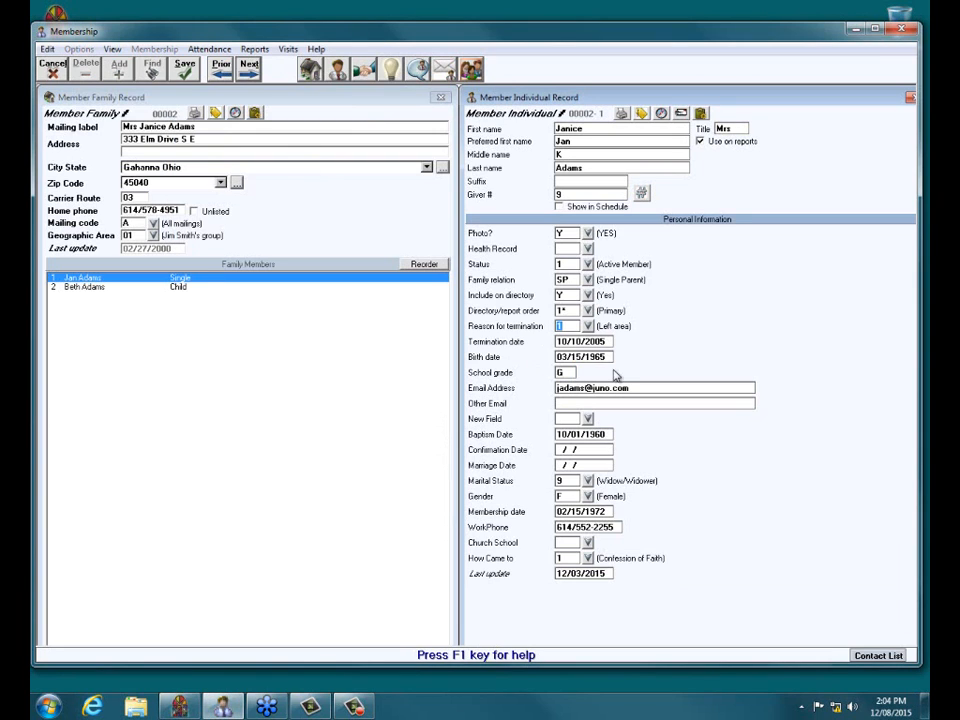
# Set the parent's termination date to 10/10/2015 and save the individual record
pyautogui.click(610, 342)
pyautogui.click(610, 342)
pyautogui.press('BackSpace')
pyautogui.press('BackSpace')
pyautogui.write('15')
pyautogui.press('Tab')
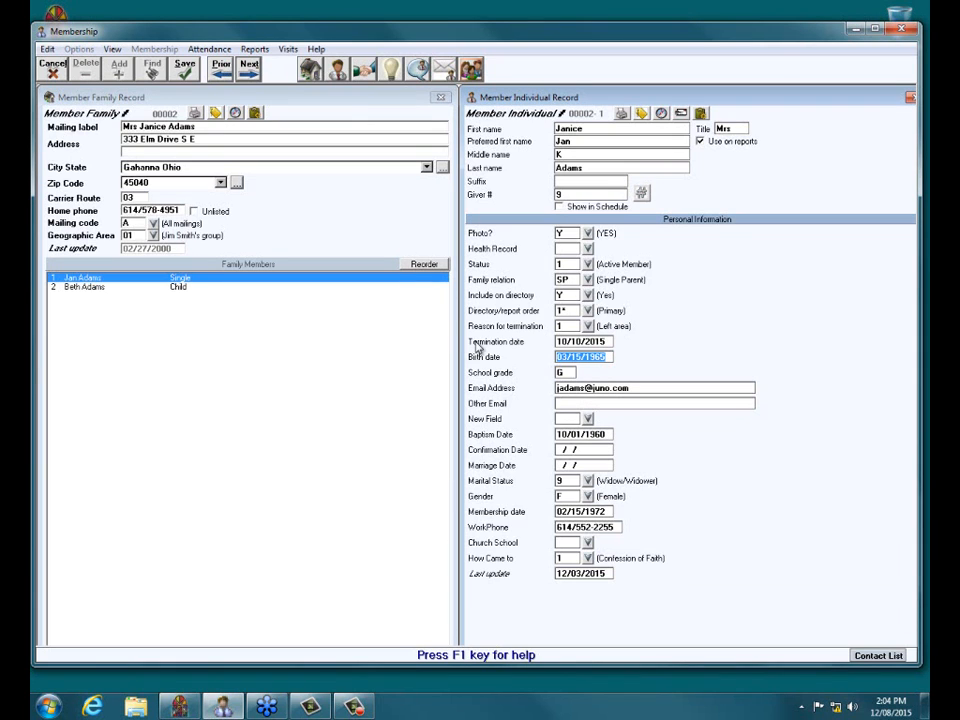
pyautogui.click(192, 72)
# Set the child's reason for termination to 1 (Left area) in the same family, accepting permanent removal from the Scheduler module
pyautogui.click(106, 287)
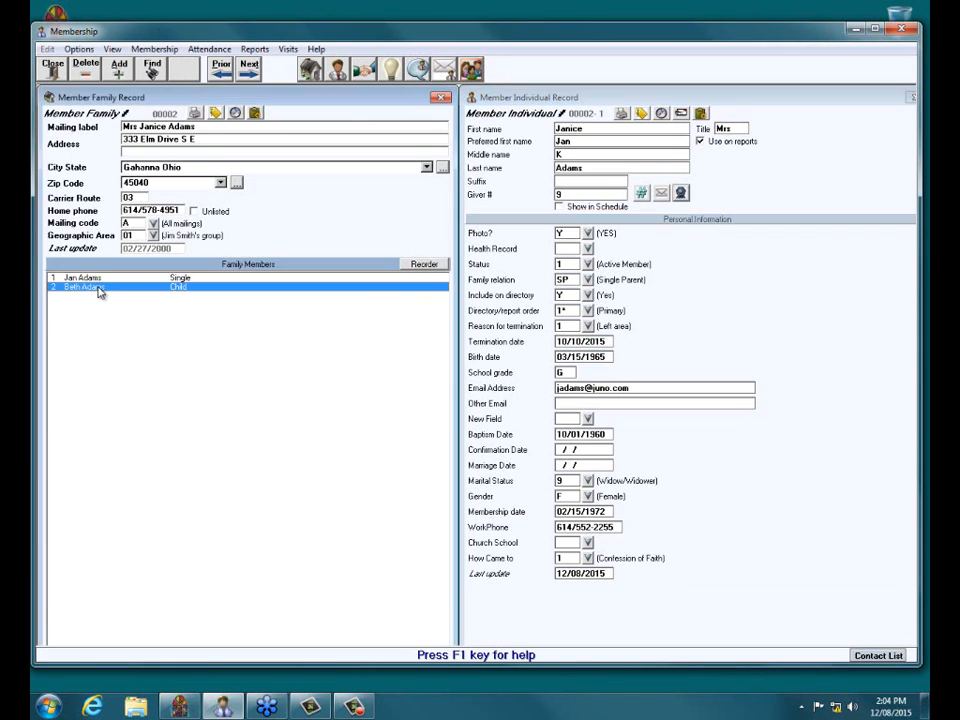
pyautogui.click(589, 327)
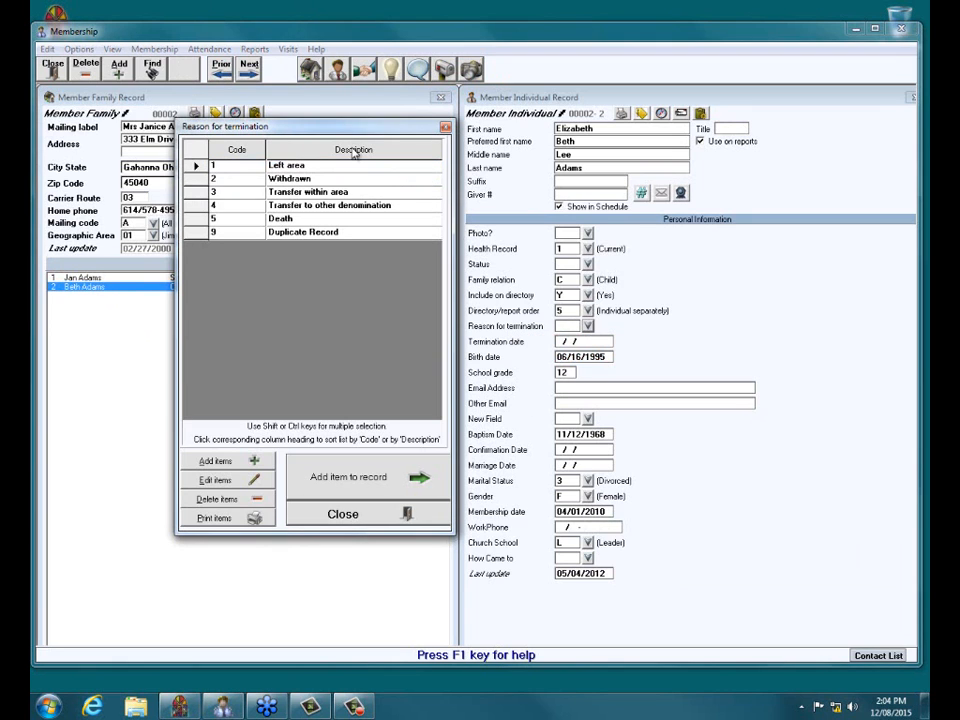
pyautogui.doubleClick(316, 166)
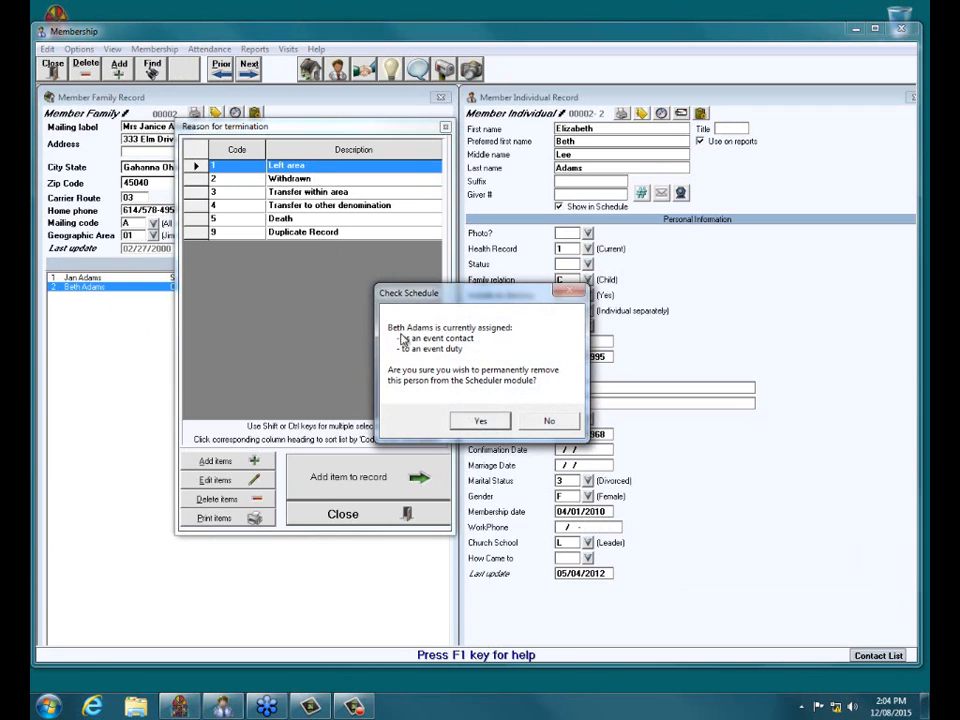
pyautogui.click(480, 423)
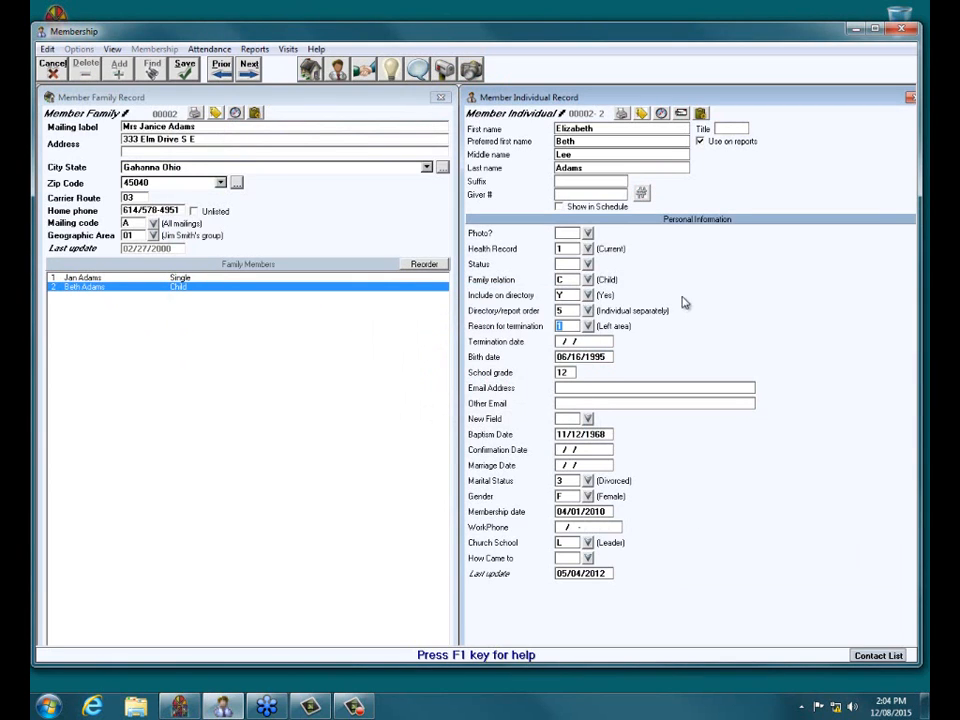
# Enter 10/10/2015 as the child's termination date and save the record
pyautogui.click(564, 342)
pyautogui.write('10/10/2015')
pyautogui.press('Tab')
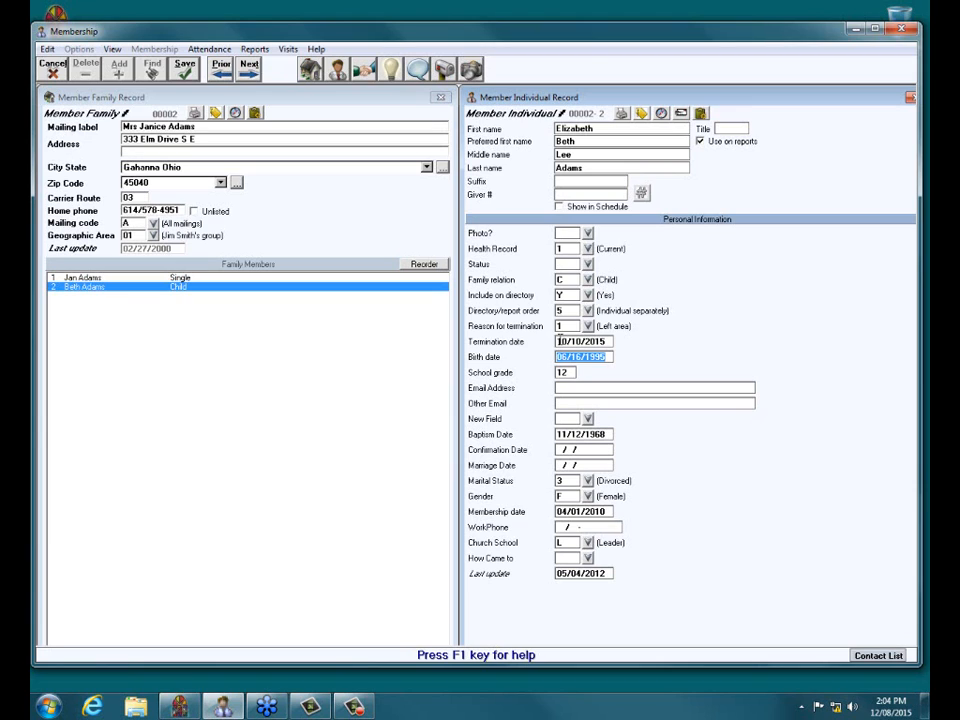
pyautogui.click(185, 68)
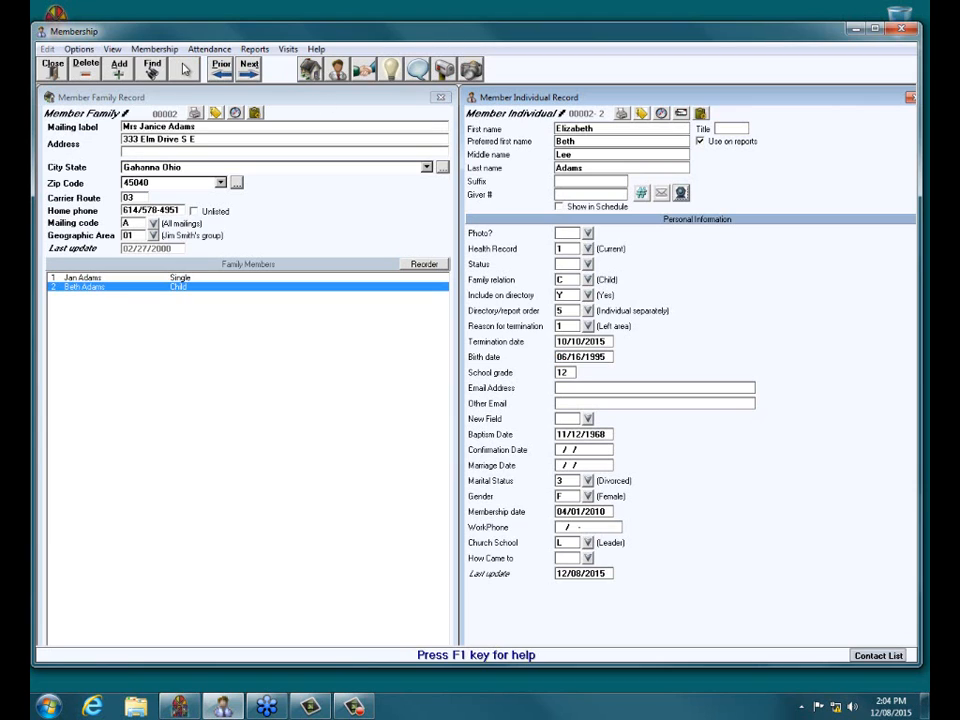
# Reopen the member records and try to find the terminated family by last name
pyautogui.click(50, 64)
pyautogui.click(292, 450)
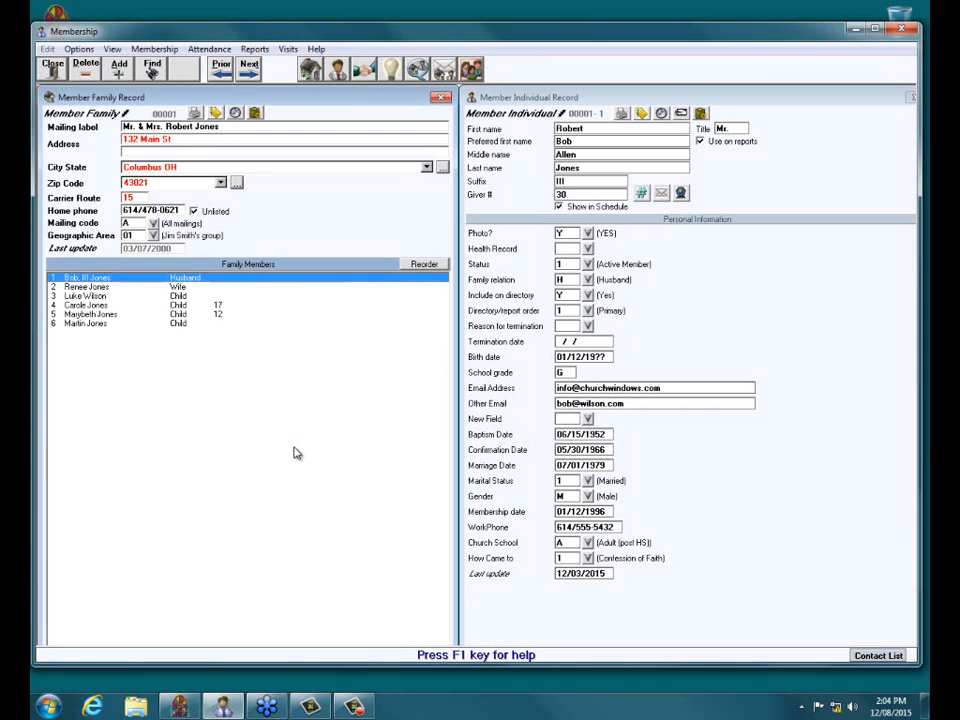
pyautogui.click(151, 68)
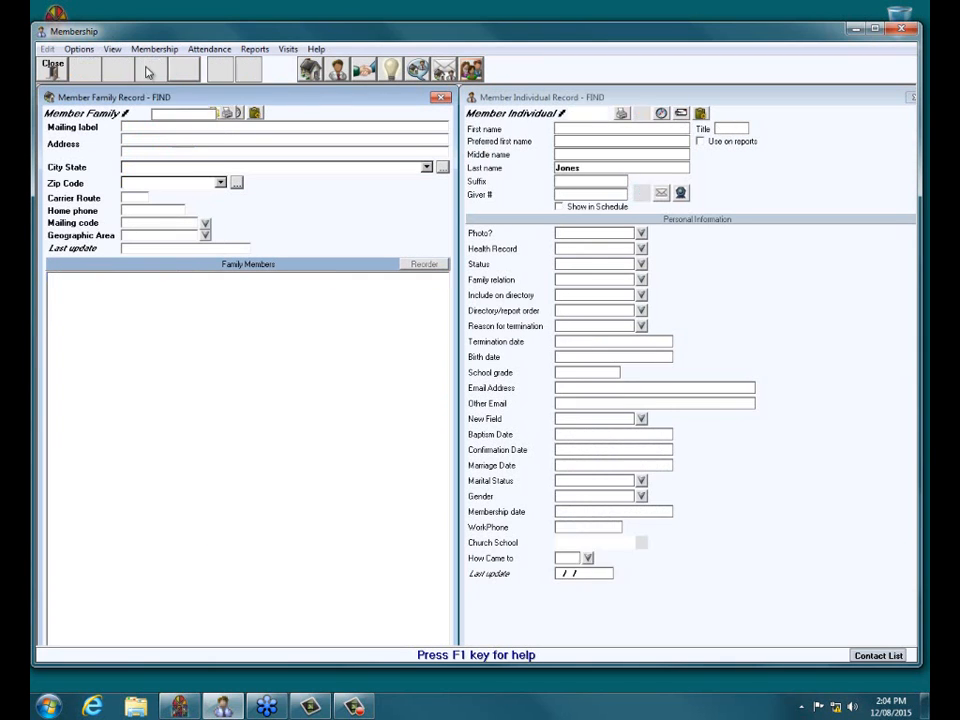
pyautogui.write('adam')
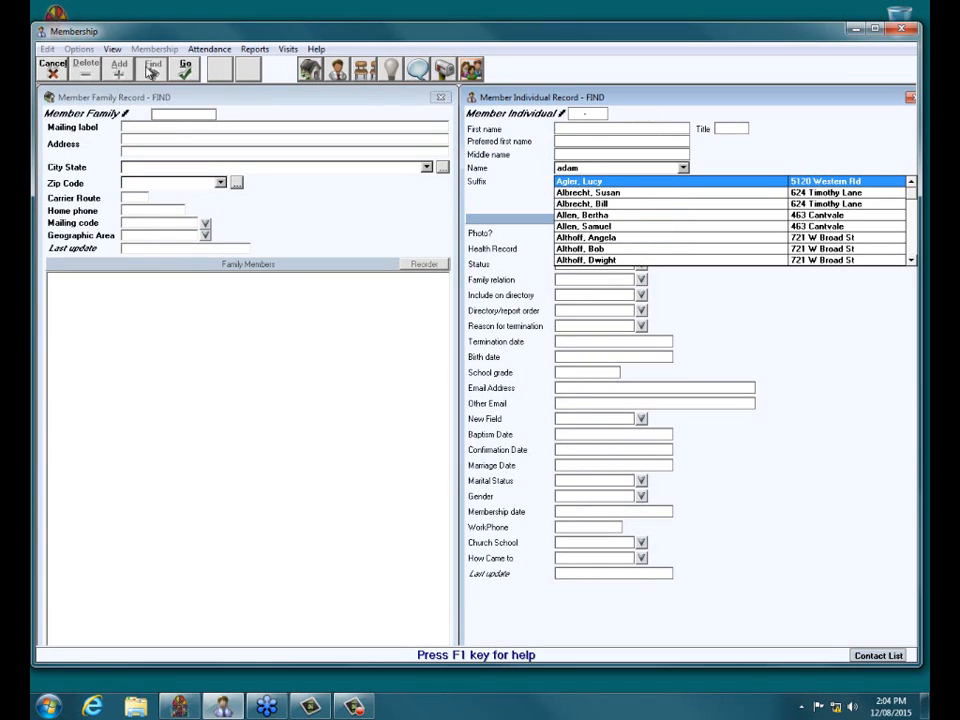
pyautogui.click(53, 64)
# Find all members whose reason for termination is 1
pyautogui.click(153, 68)
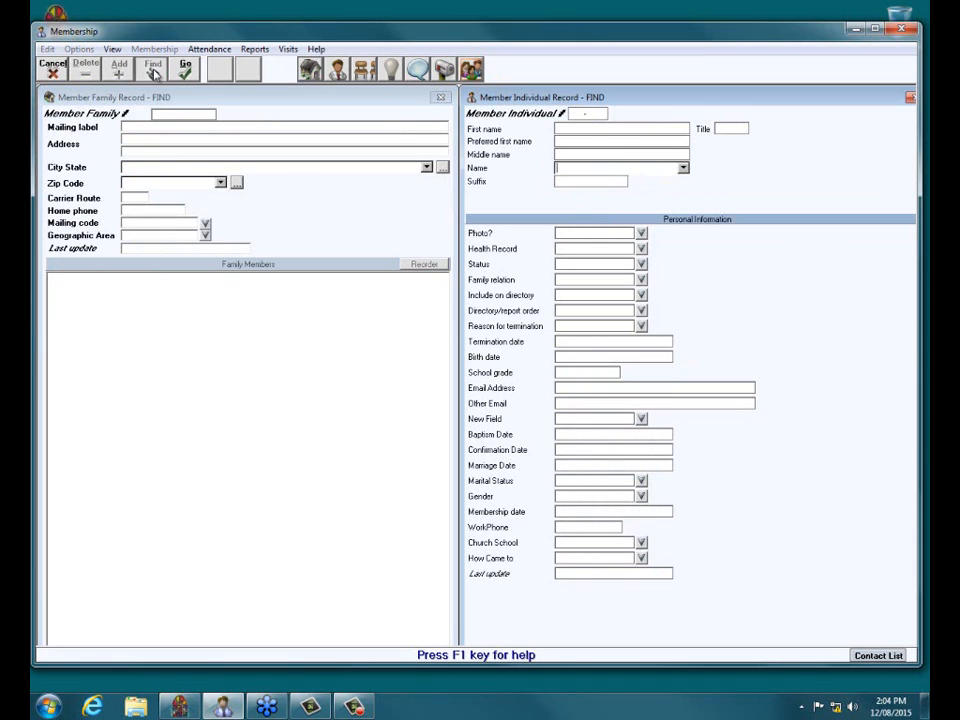
pyautogui.click(572, 327)
pyautogui.write('1')
pyautogui.click(190, 72)
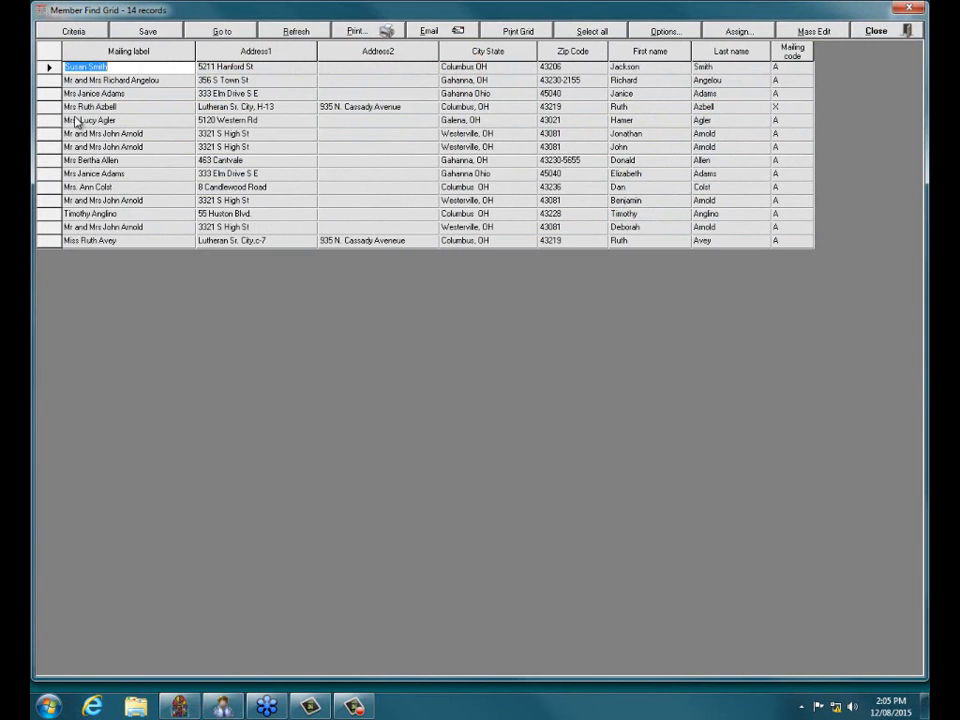
# Open the family record of the single parent on Elm Drive from the find results
pyautogui.click(47, 93)
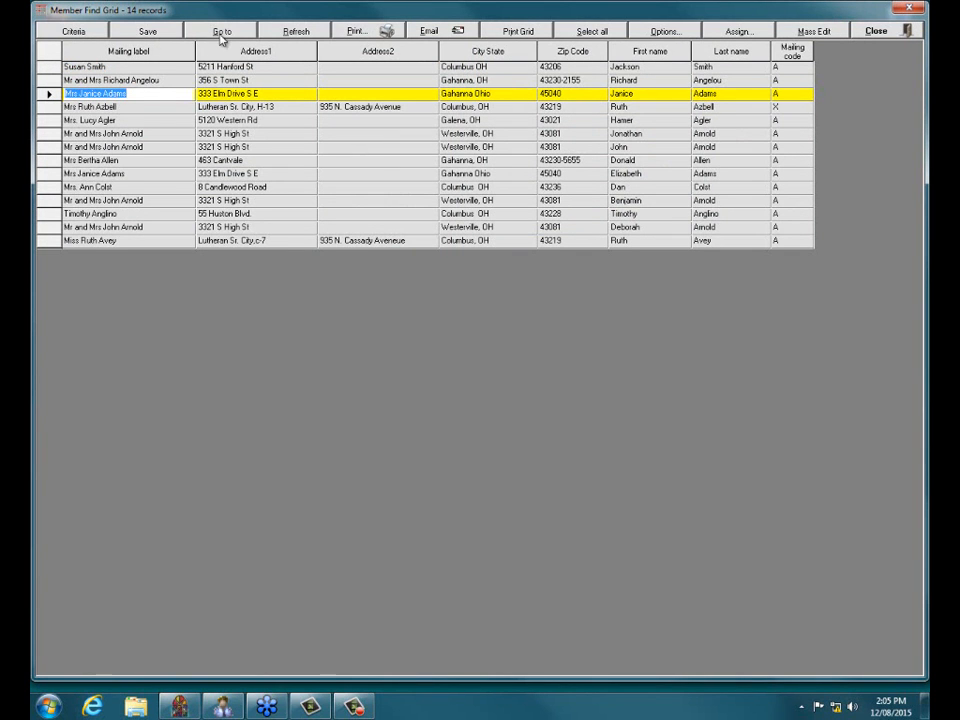
pyautogui.click(226, 31)
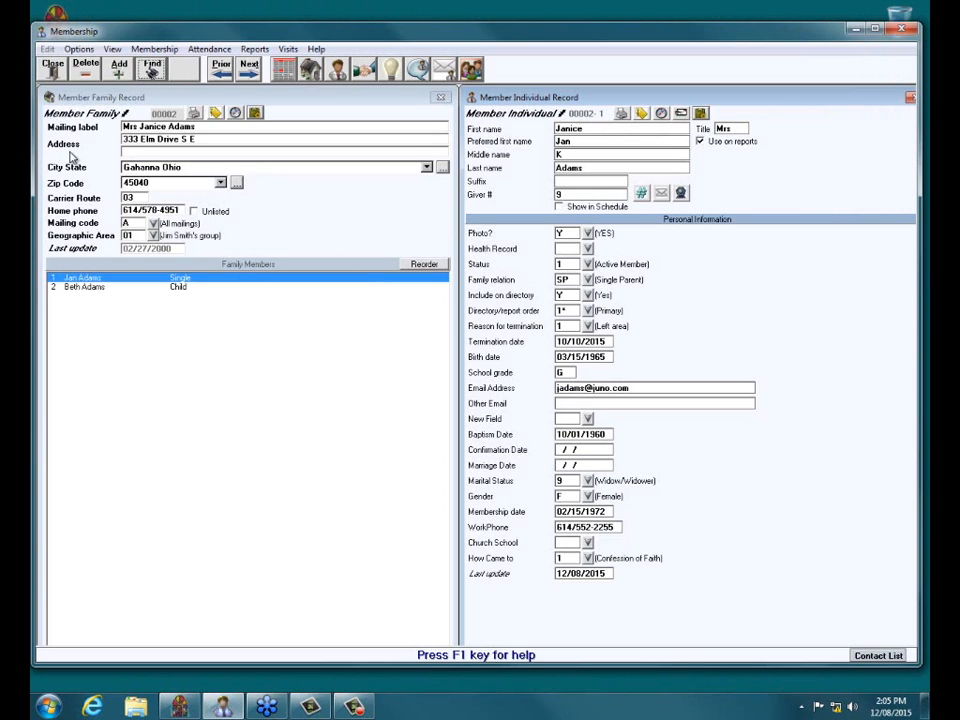
# Close the member records and start a new Reports/Directory/Export report
pyautogui.click(52, 66)
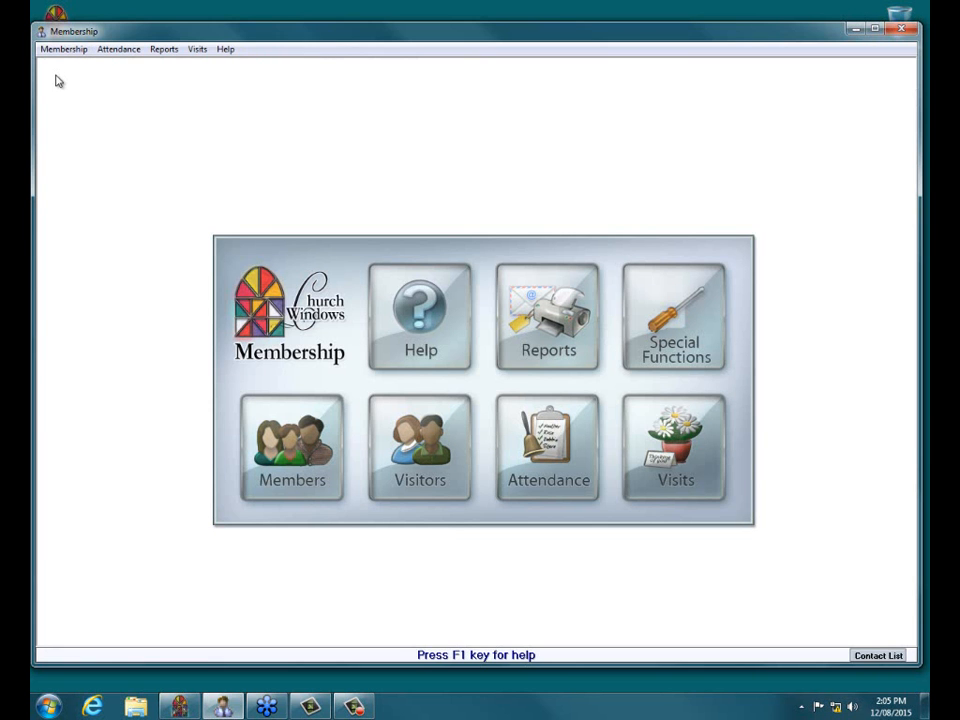
pyautogui.click(563, 322)
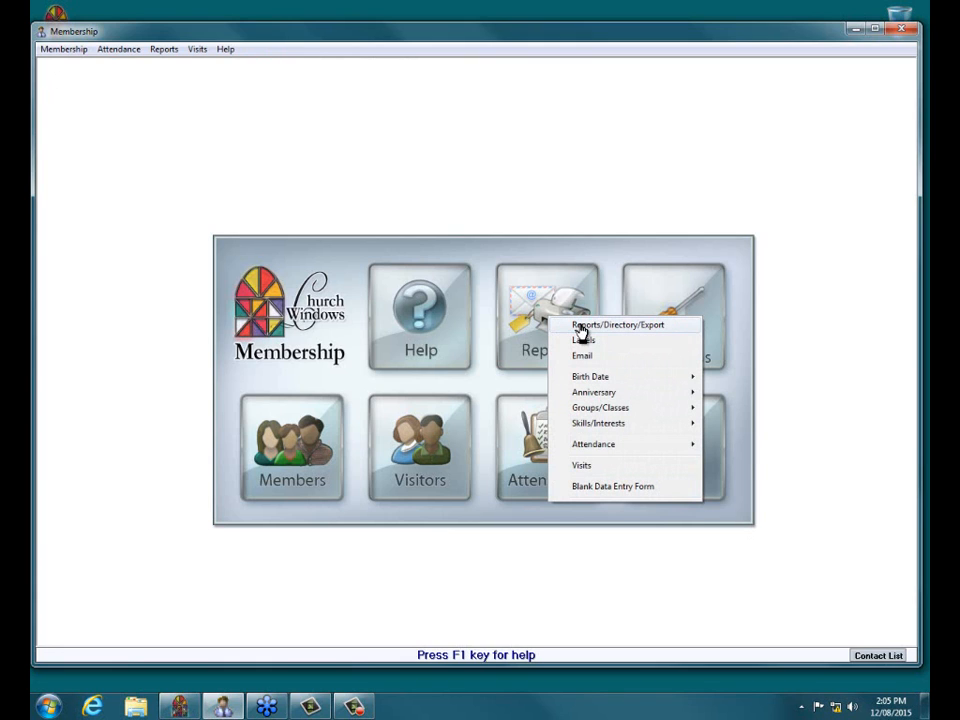
pyautogui.click(581, 326)
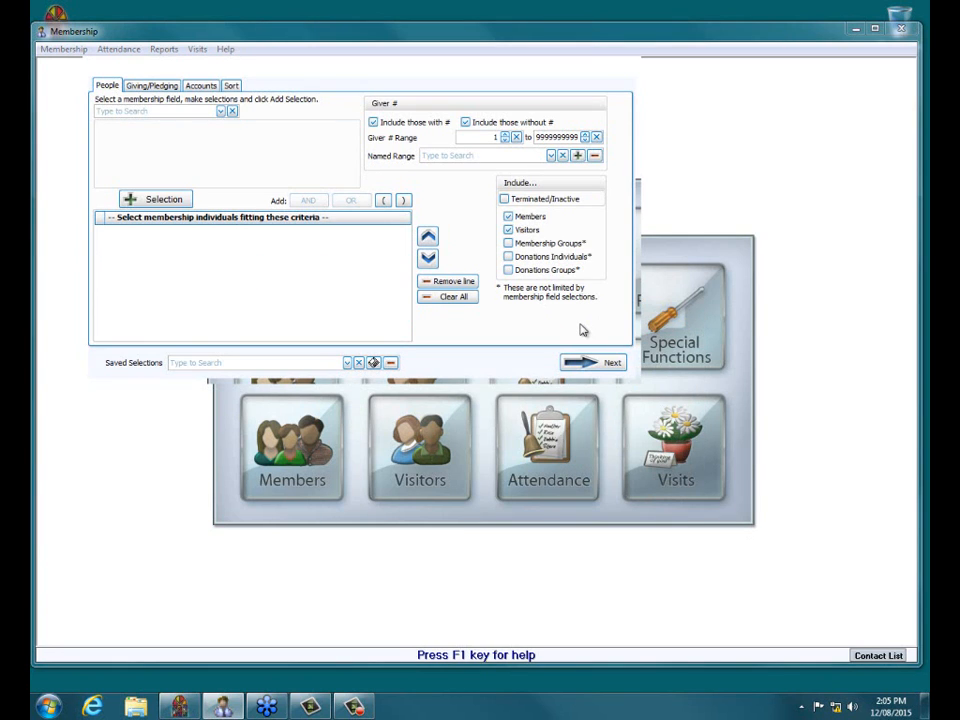
pyautogui.click(221, 112)
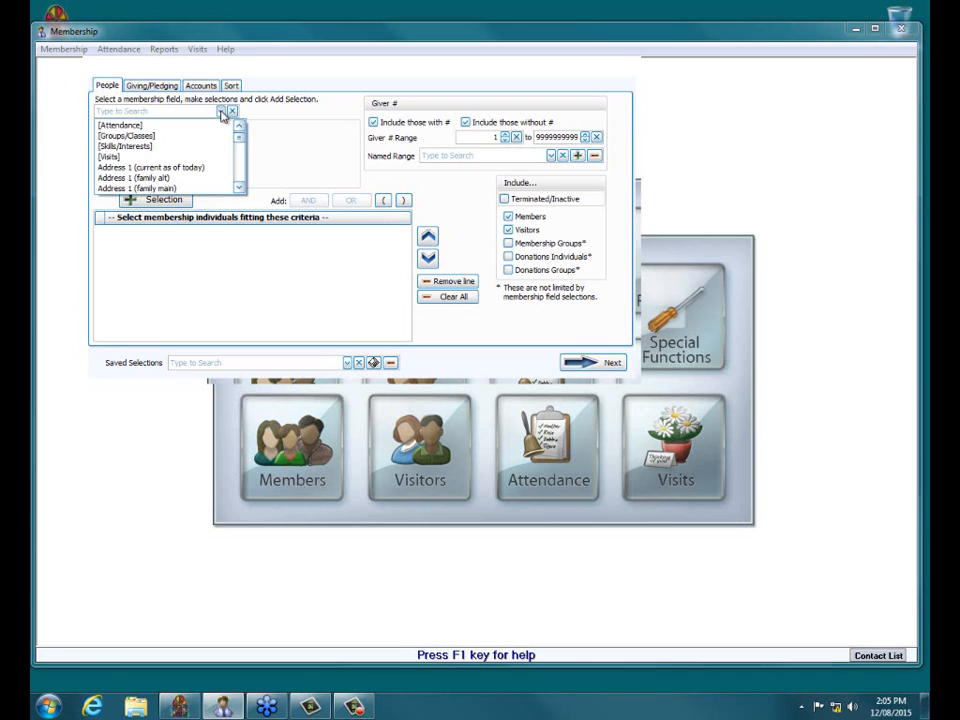
pyautogui.write('Reason for termination')
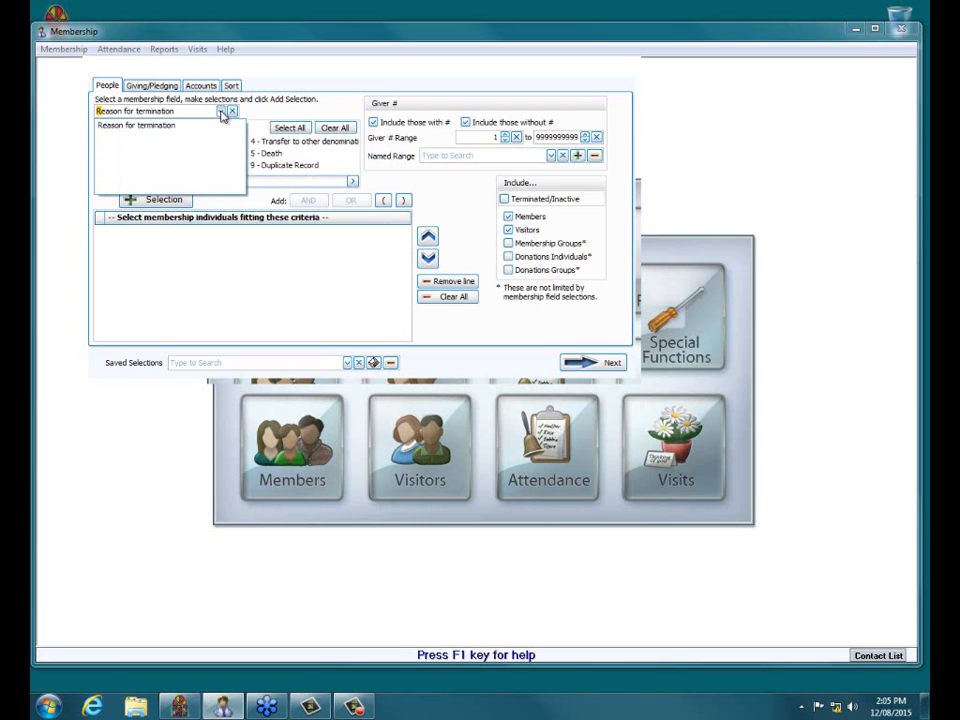
pyautogui.click(174, 131)
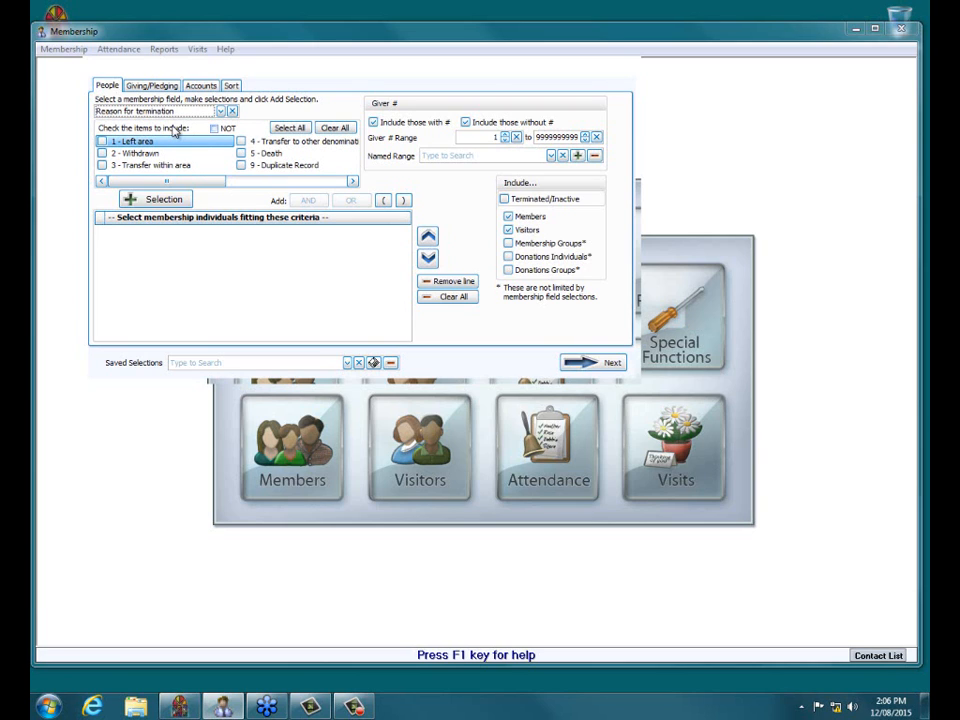
pyautogui.click(287, 129)
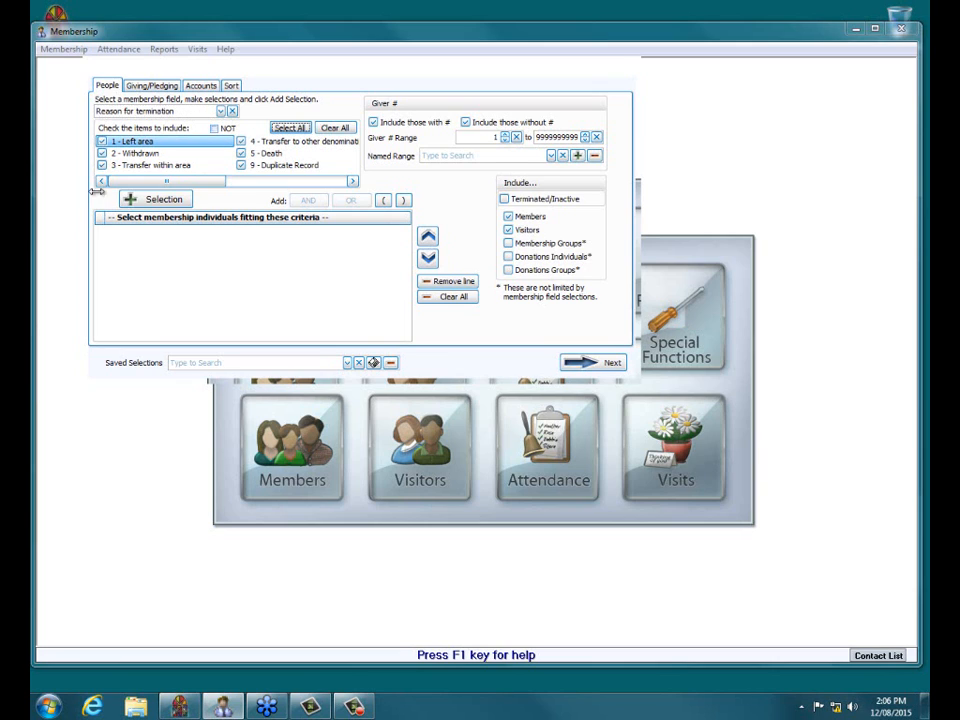
pyautogui.click(163, 200)
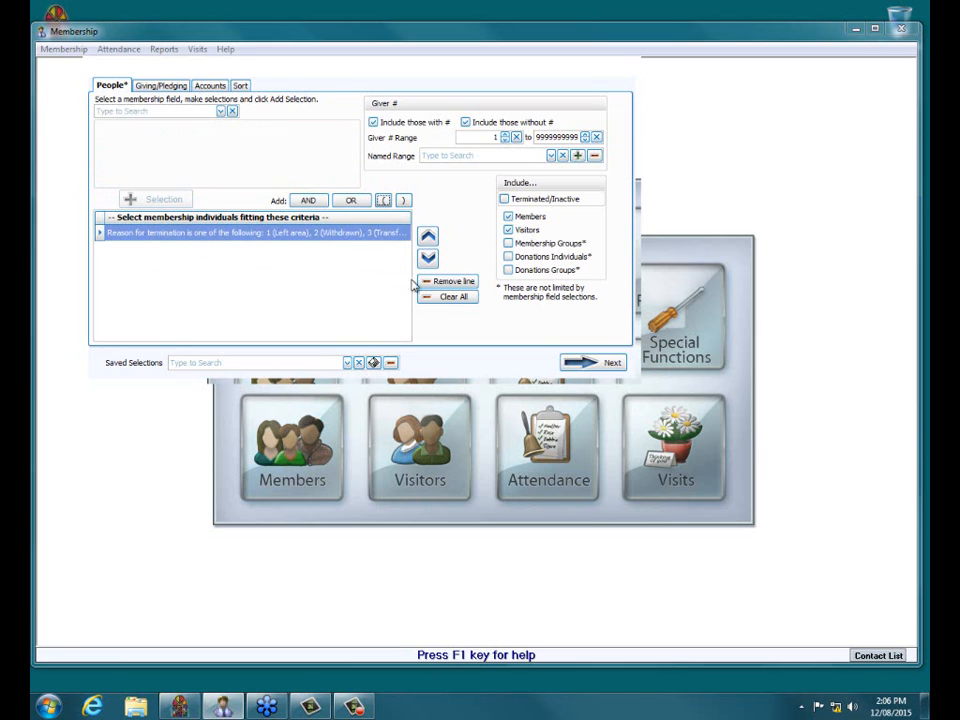
pyautogui.click(447, 296)
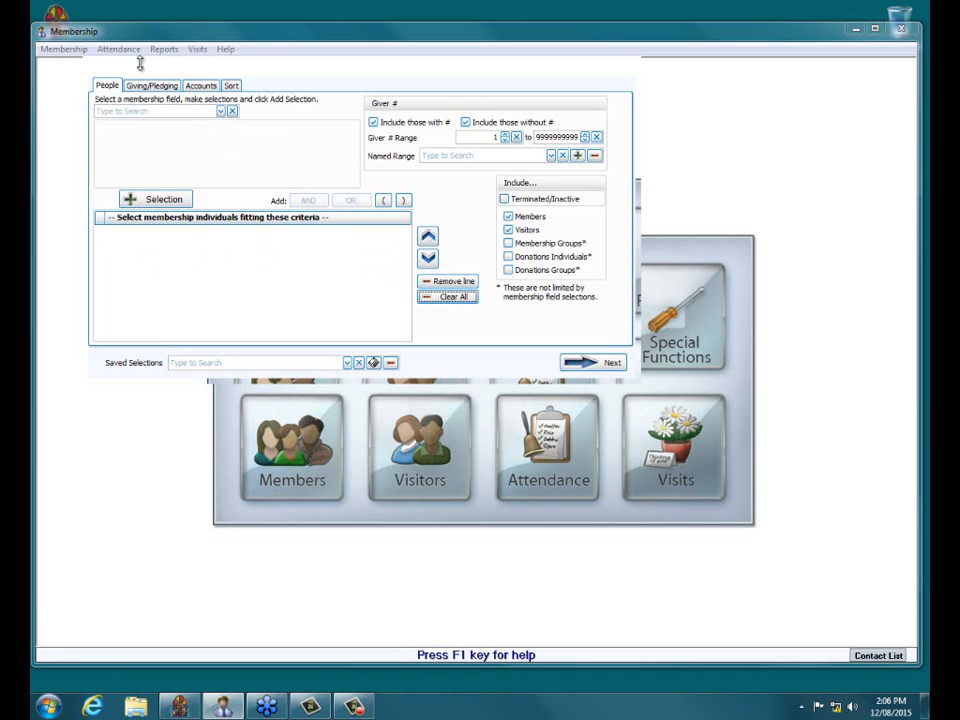
# Add a Reason for termination criterion that includes every reason except 9 - Duplicate Record
pyautogui.click(220, 111)
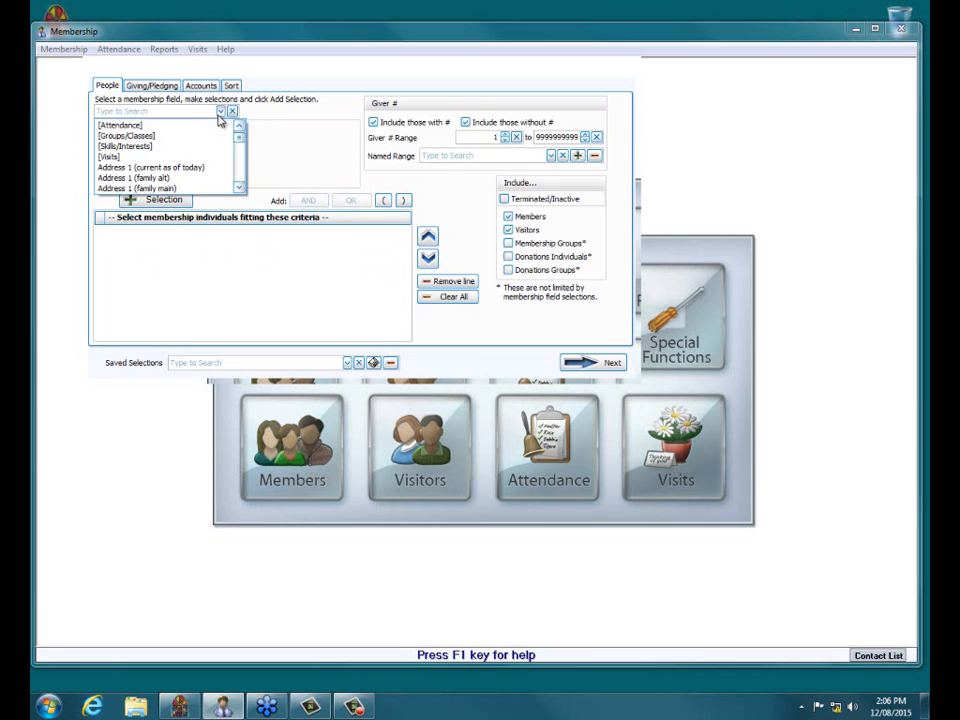
pyautogui.write('re')
pyautogui.click(163, 127)
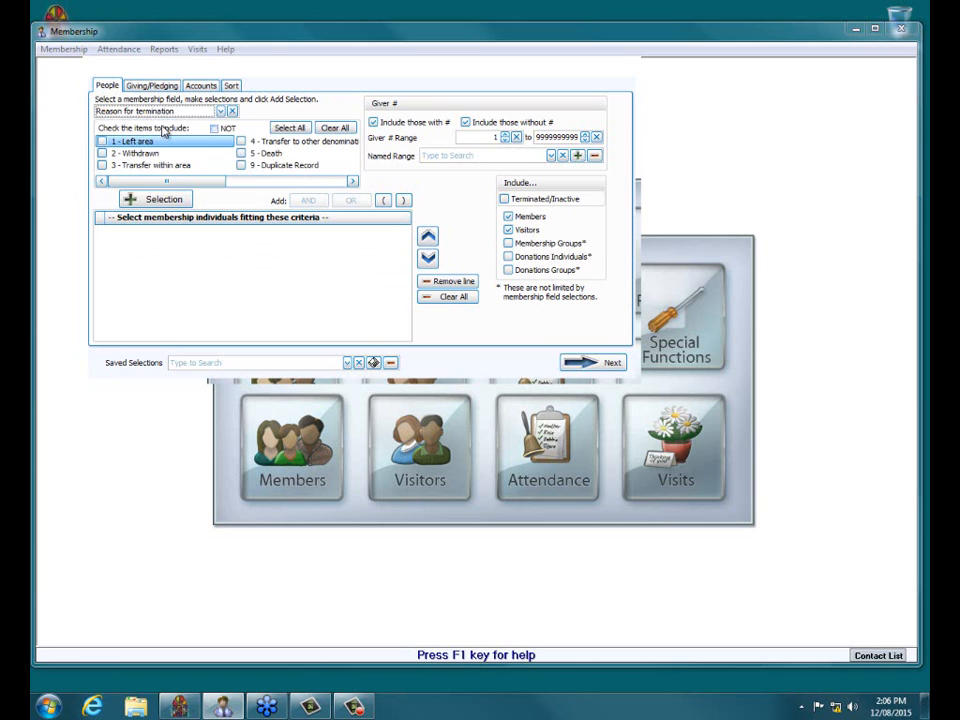
pyautogui.click(291, 128)
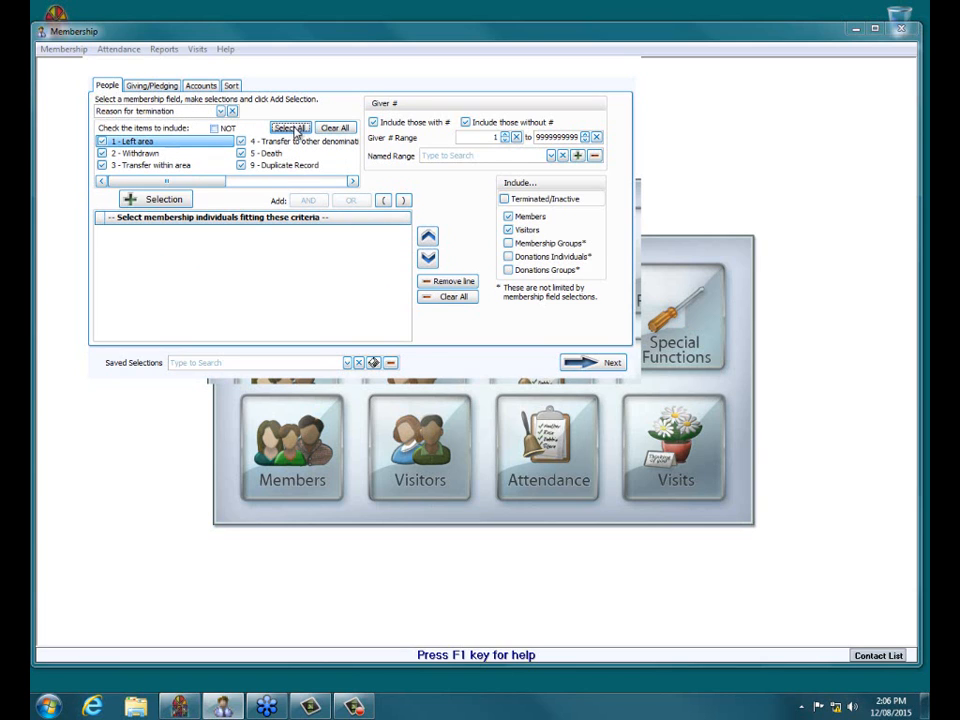
pyautogui.click(241, 166)
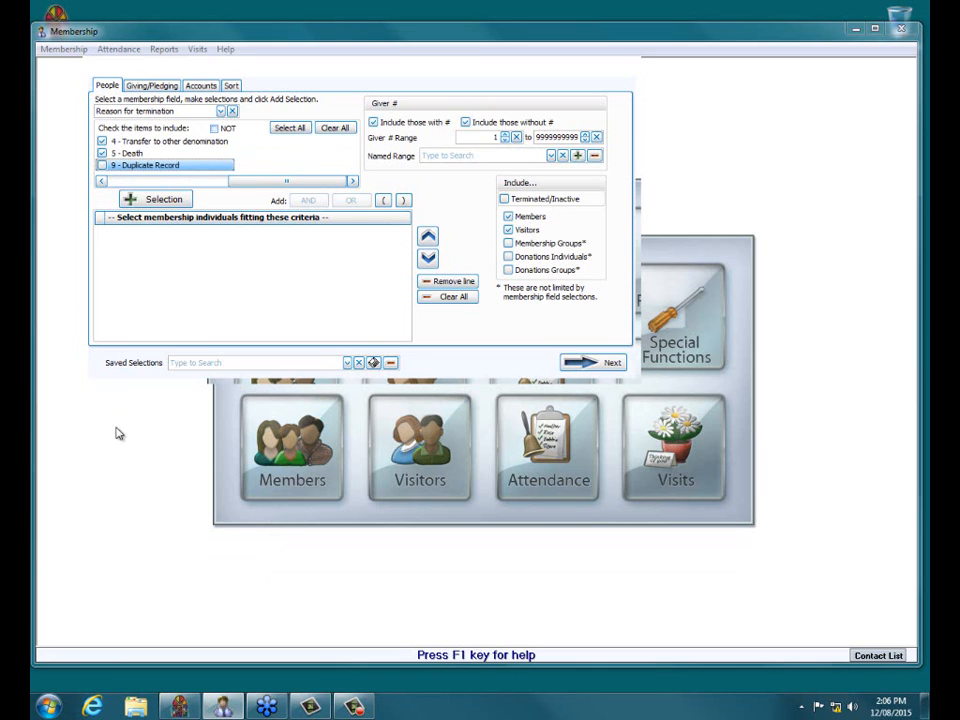
pyautogui.click(160, 199)
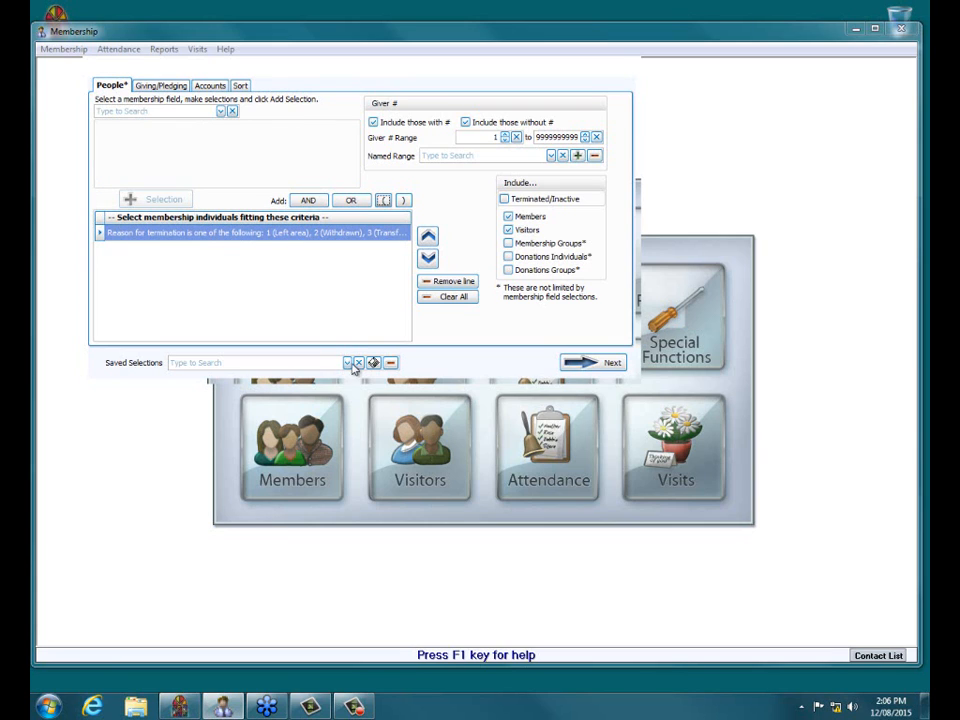
# Add an AND criterion requiring the Termination date to be between 01/01/2015 and 12/31/2015
pyautogui.click(308, 201)
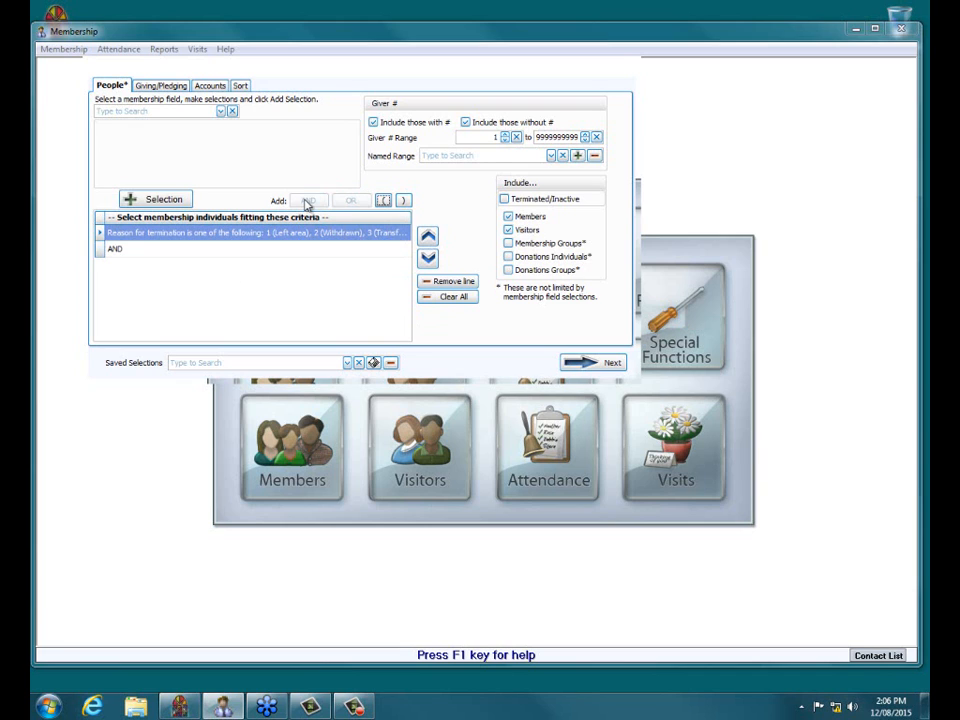
pyautogui.click(220, 113)
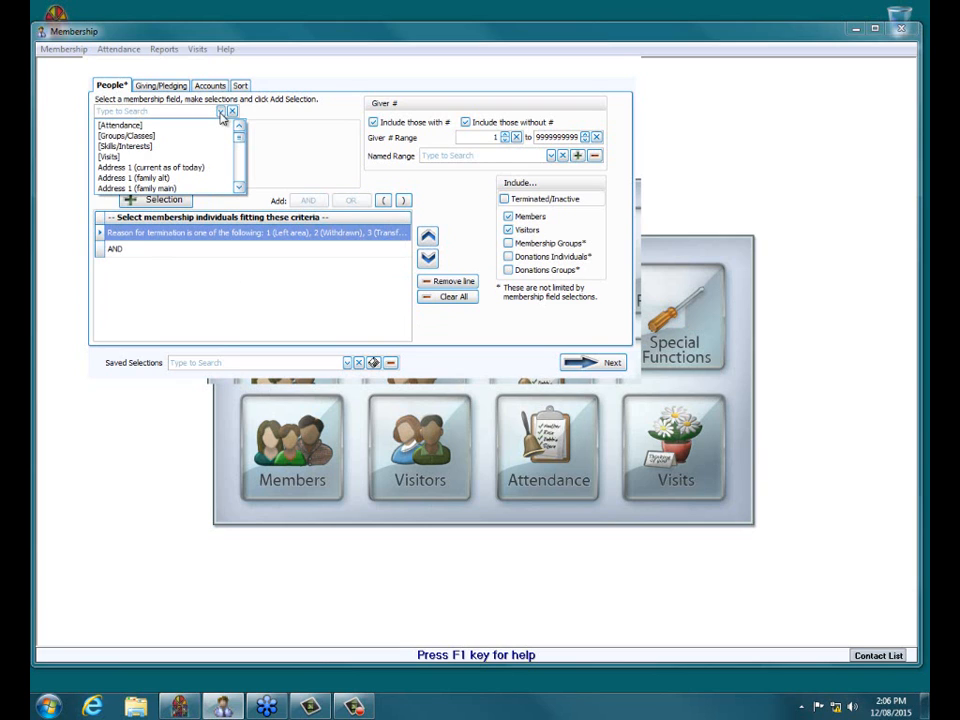
pyautogui.write('te')
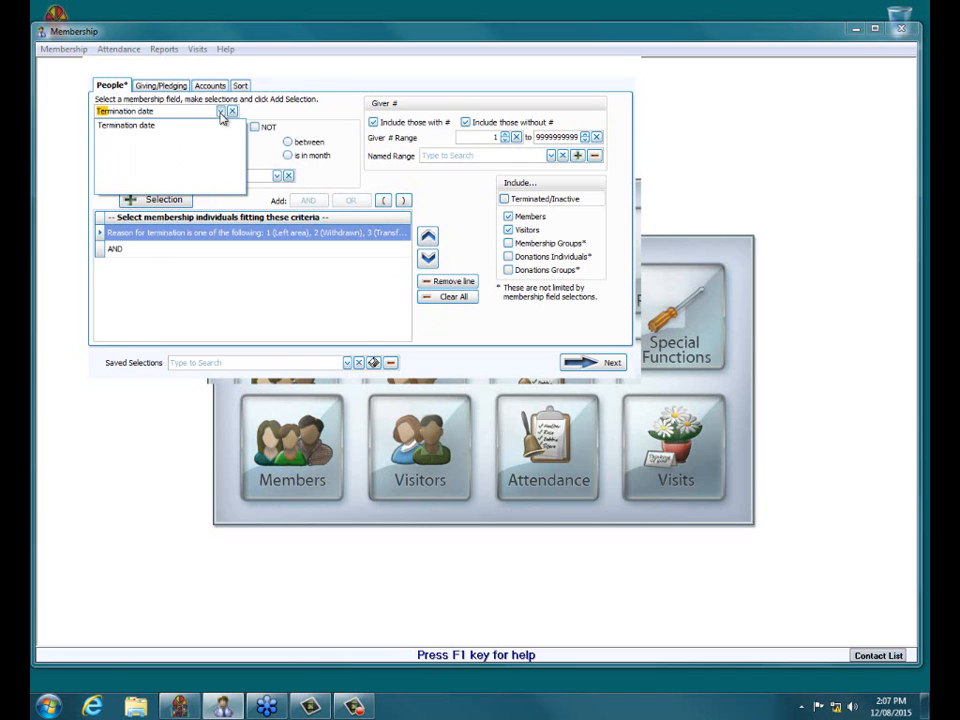
pyautogui.click(155, 128)
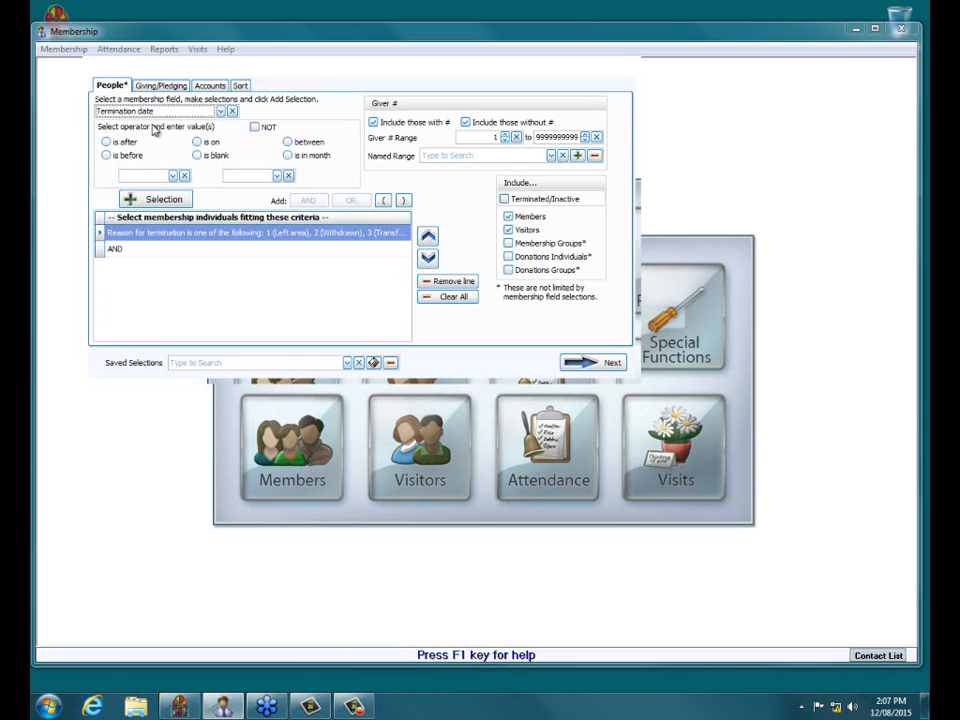
pyautogui.click(289, 143)
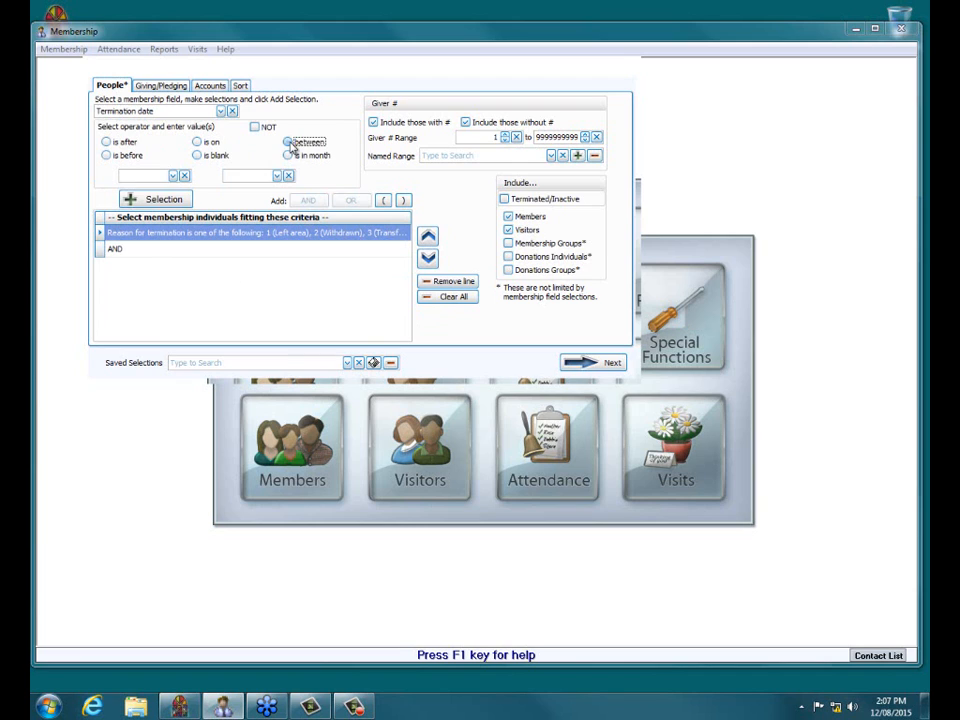
pyautogui.click(172, 176)
pyautogui.click(197, 191)
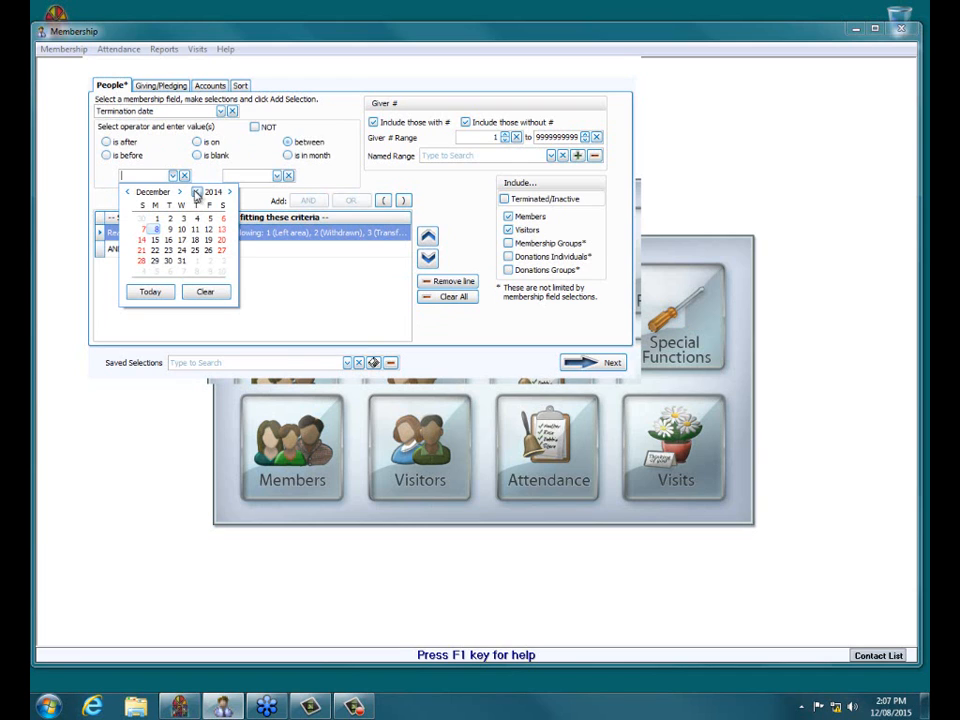
pyautogui.click(195, 270)
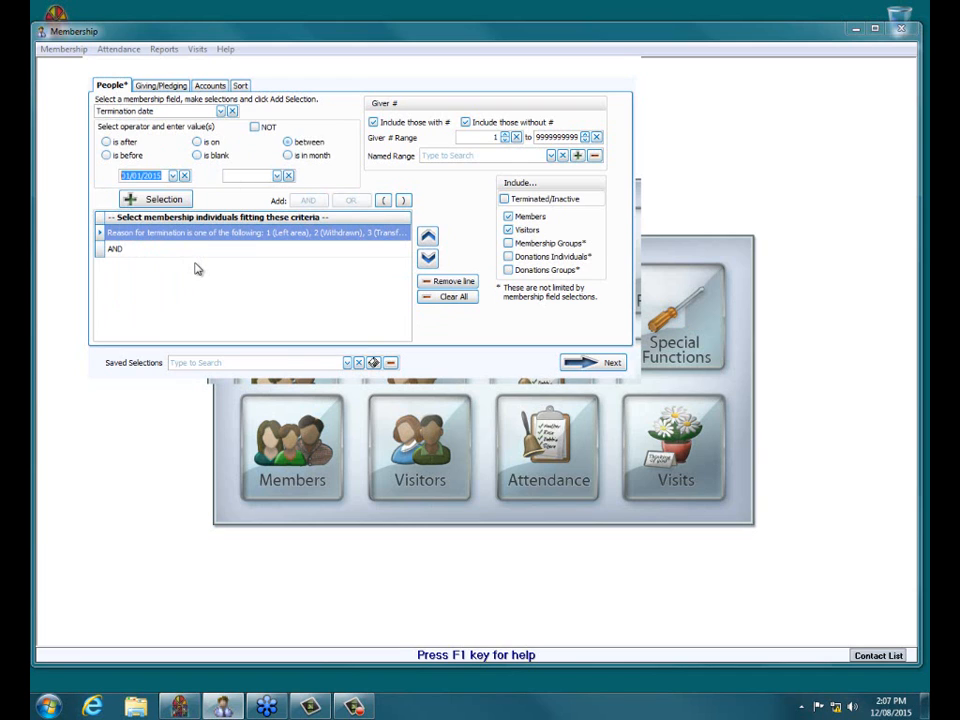
pyautogui.click(277, 176)
pyautogui.click(299, 262)
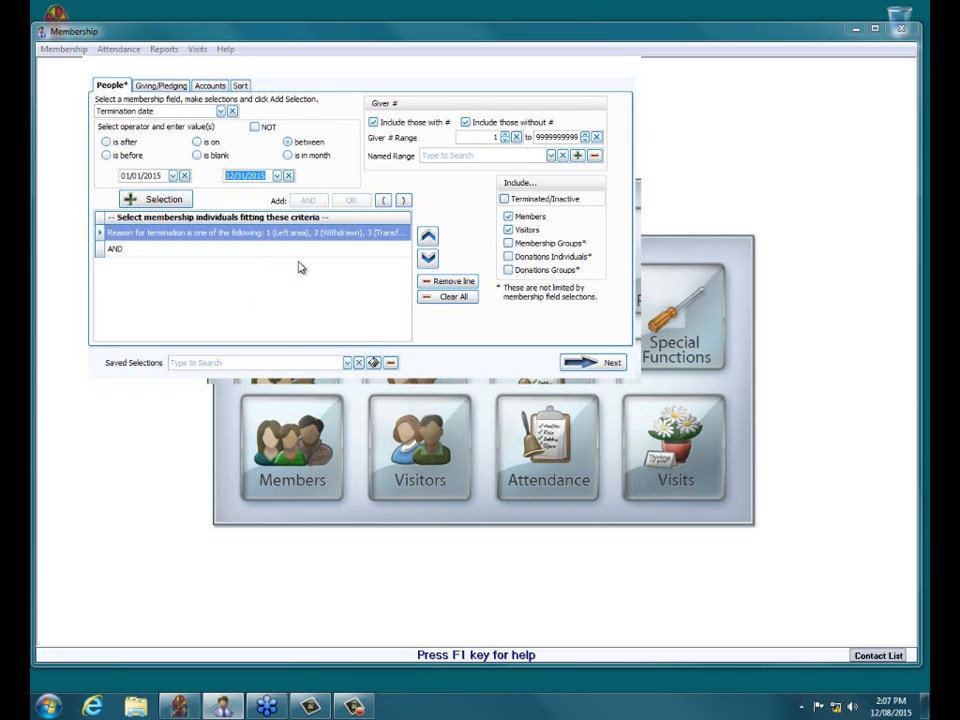
pyautogui.click(177, 201)
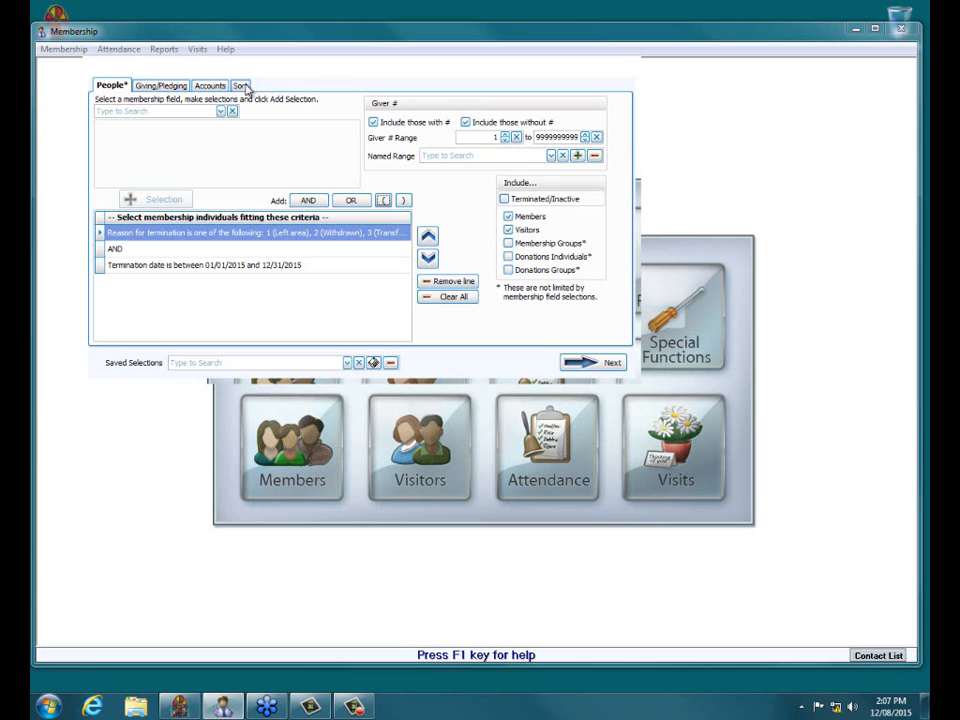
# Sort the report by Reason for termination and proceed to the report options, accepting the inclusion of terminated/inactive people
pyautogui.click(243, 87)
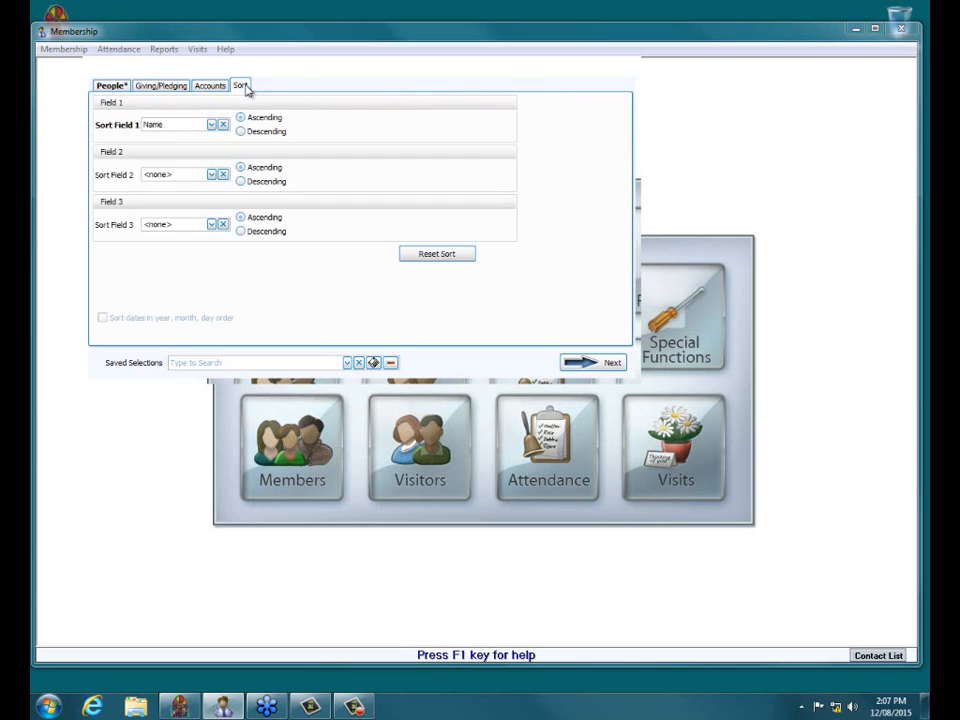
pyautogui.click(212, 124)
pyautogui.write('Reason for ter...')
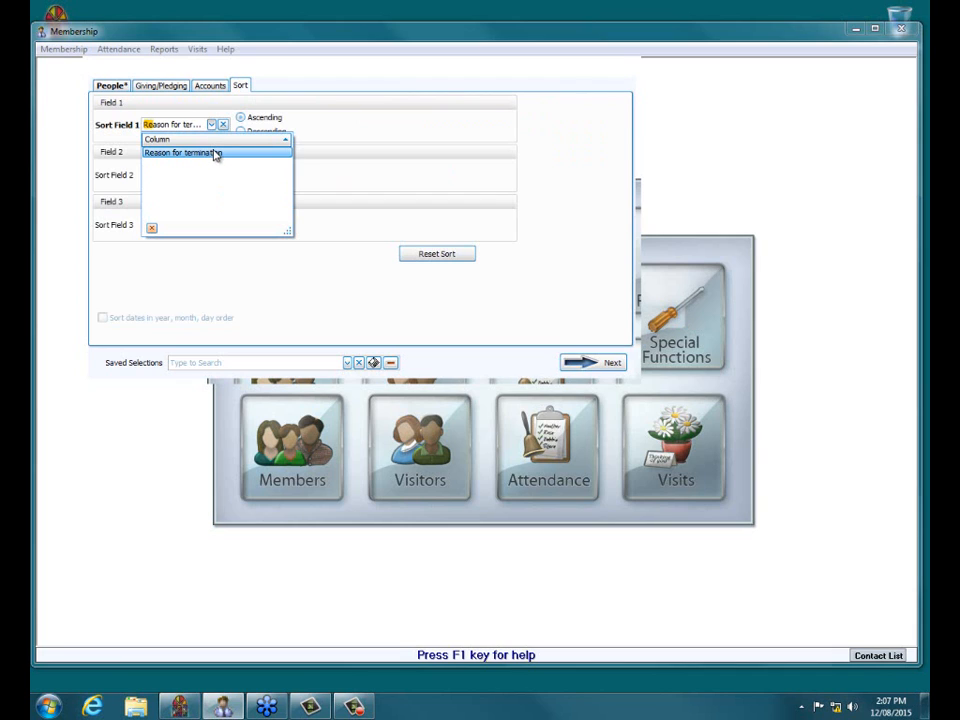
pyautogui.click(214, 153)
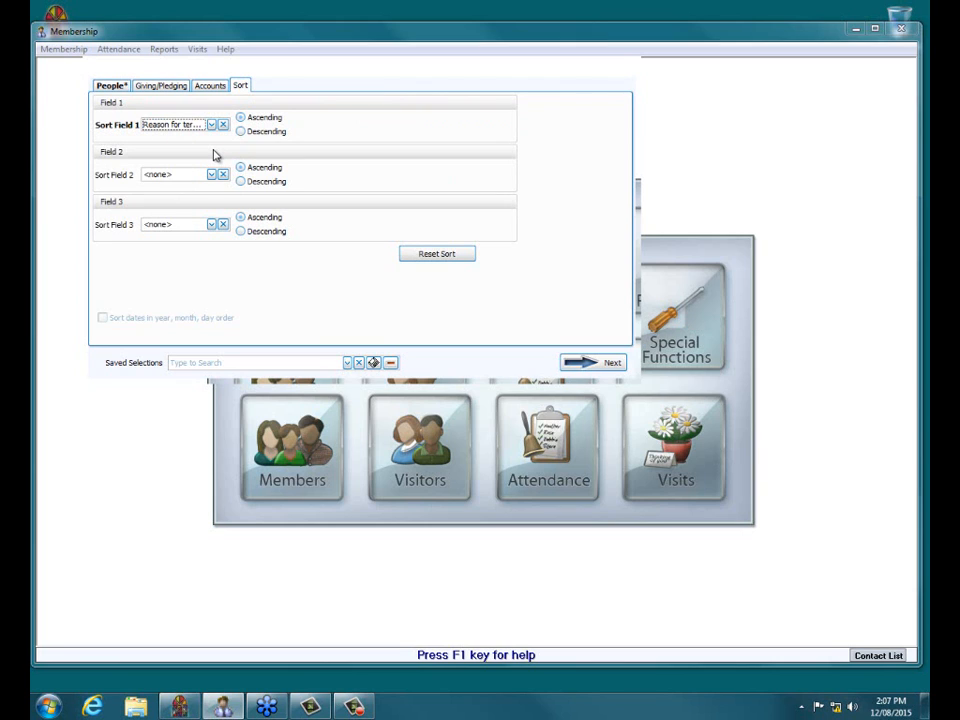
pyautogui.click(612, 364)
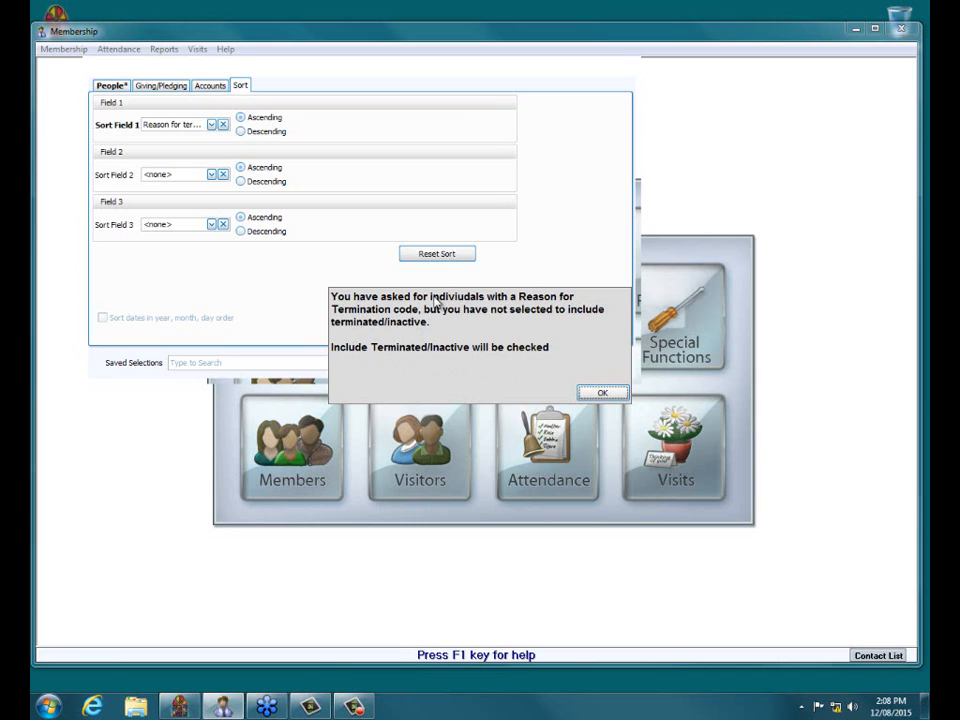
pyautogui.click(603, 392)
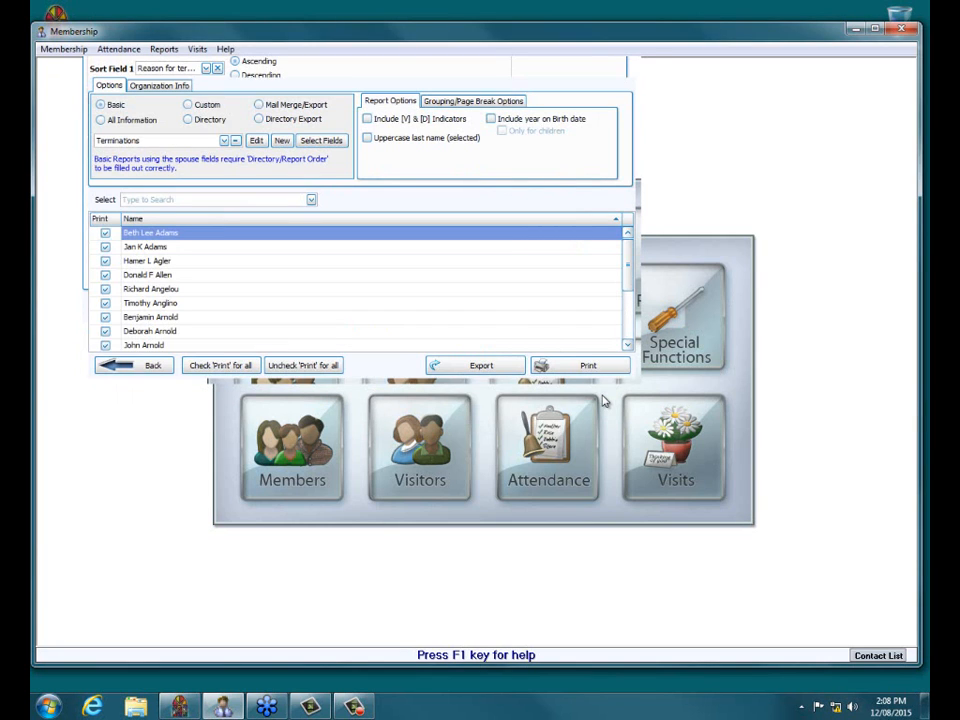
# Return to the people criteria and check the Terminated/Inactive inclusion setting
pyautogui.click(150, 365)
pyautogui.click(111, 86)
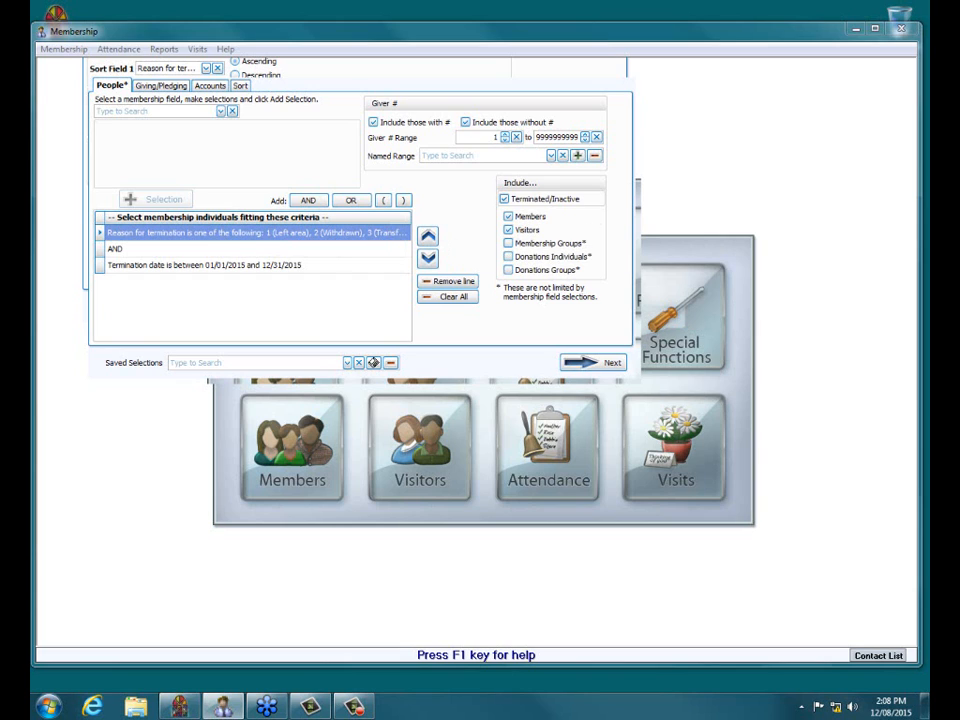
pyautogui.moveTo(478, 201)
pyautogui.mouseDown()
pyautogui.moveTo(558, 217)
pyautogui.moveTo(608, 176)
pyautogui.moveTo(454, 167)
pyautogui.moveTo(505, 200)
pyautogui.mouseUp()
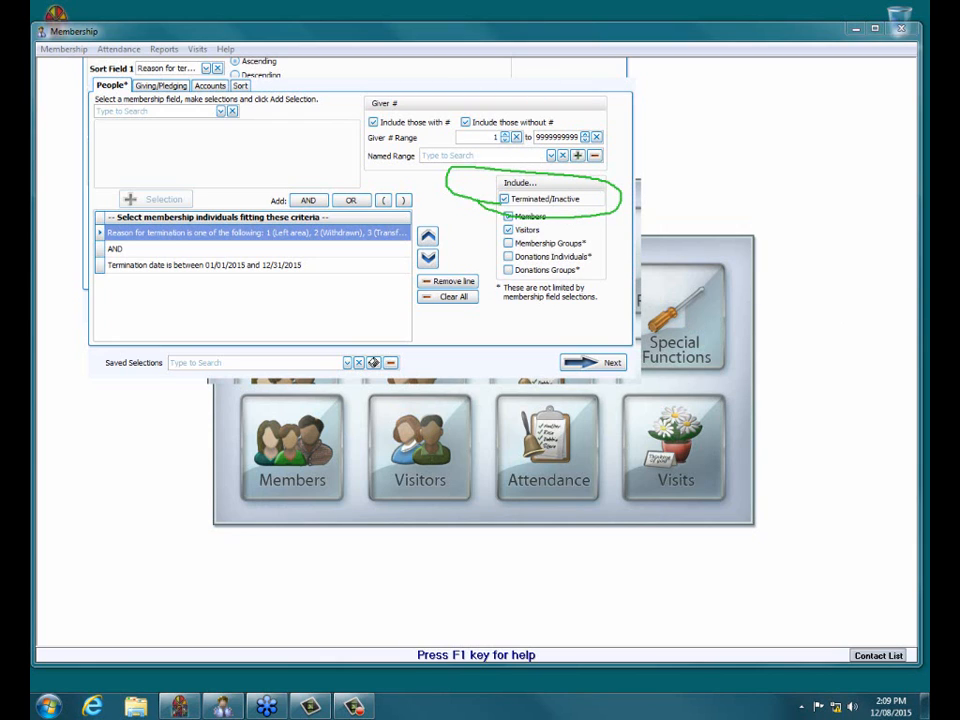
pyautogui.press('Escape')
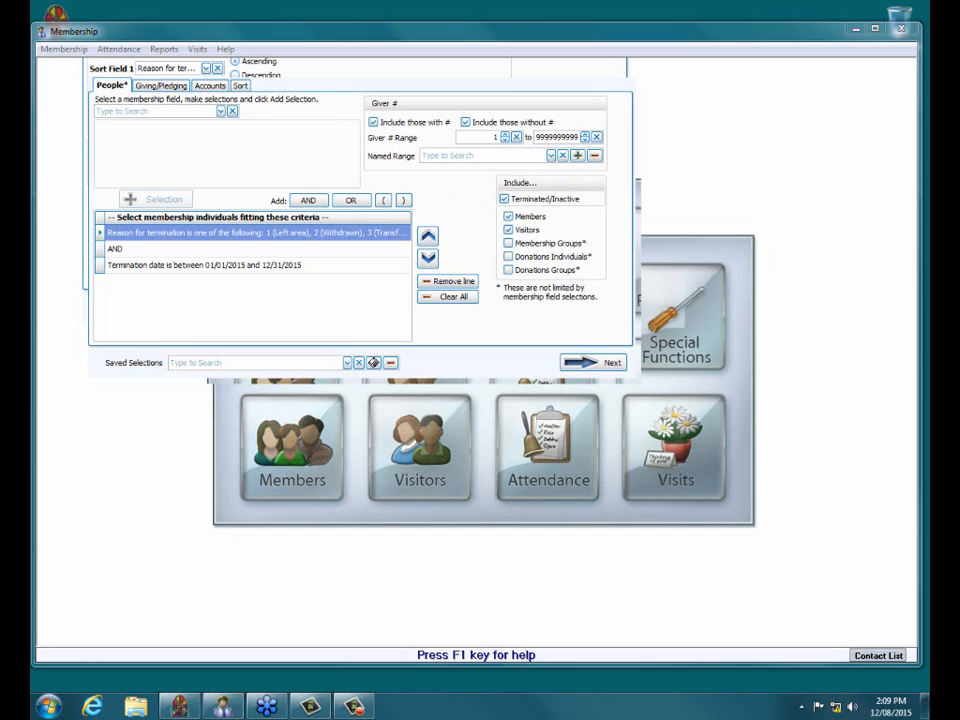
# Proceed to the report options and generate the basic Terminations report as a print preview
pyautogui.click(609, 364)
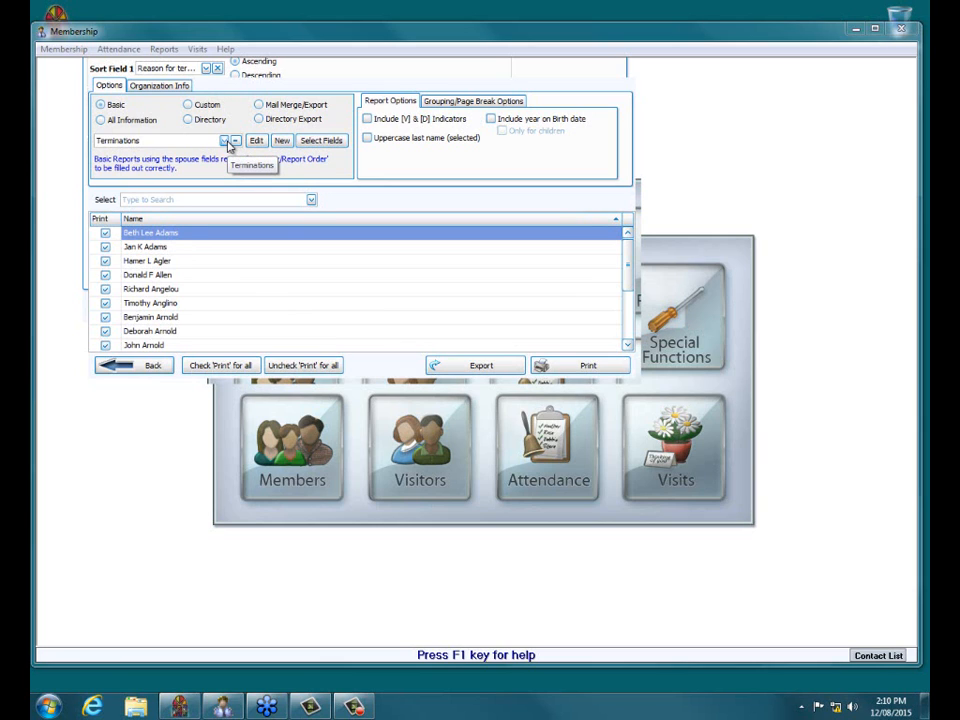
pyautogui.click(557, 370)
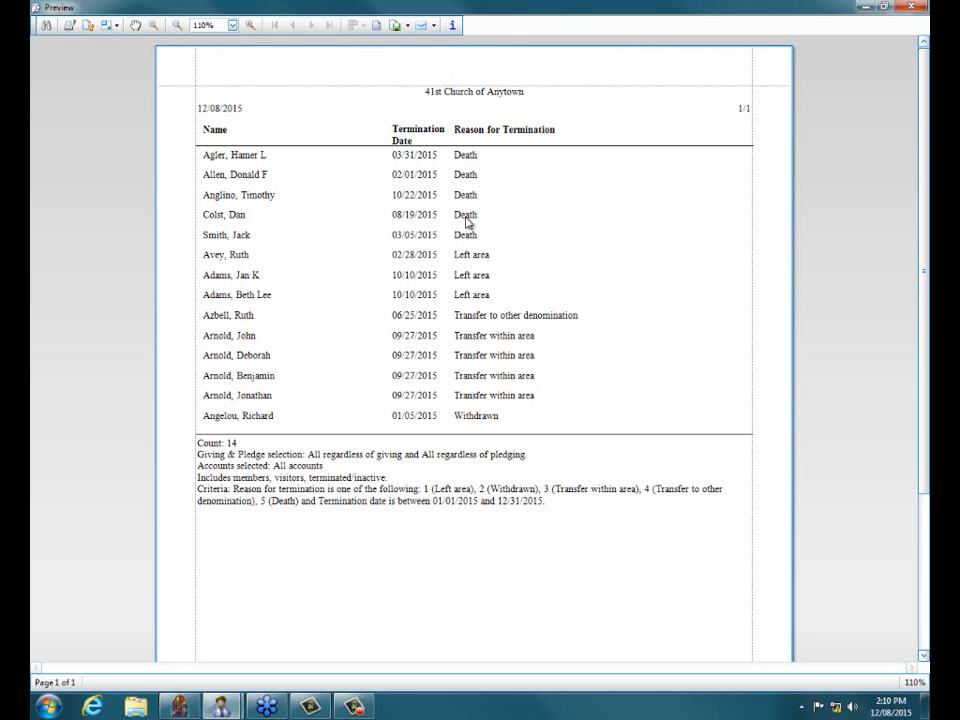
# Close the report preview and its selection window, and start a new Reports/Directory/Export selection
pyautogui.click(915, 9)
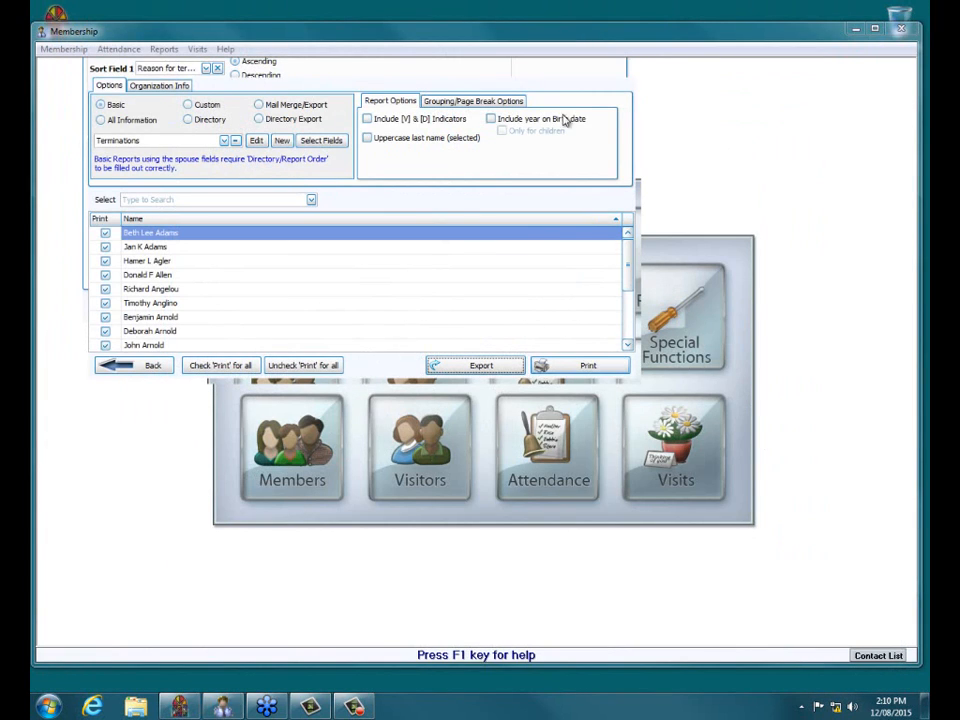
pyautogui.click(140, 370)
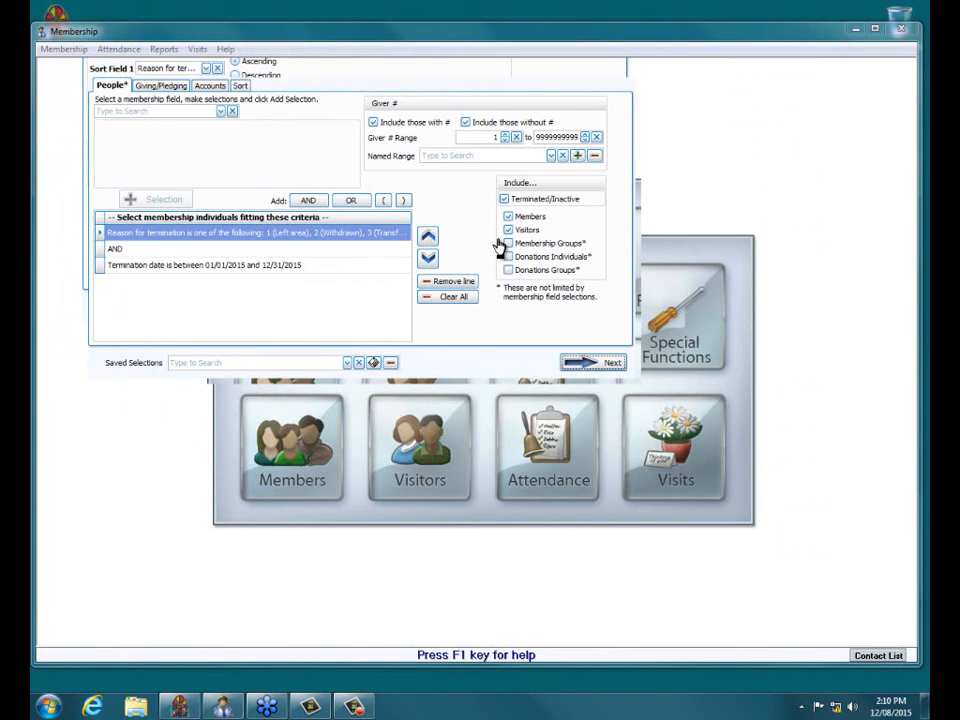
pyautogui.click(628, 72)
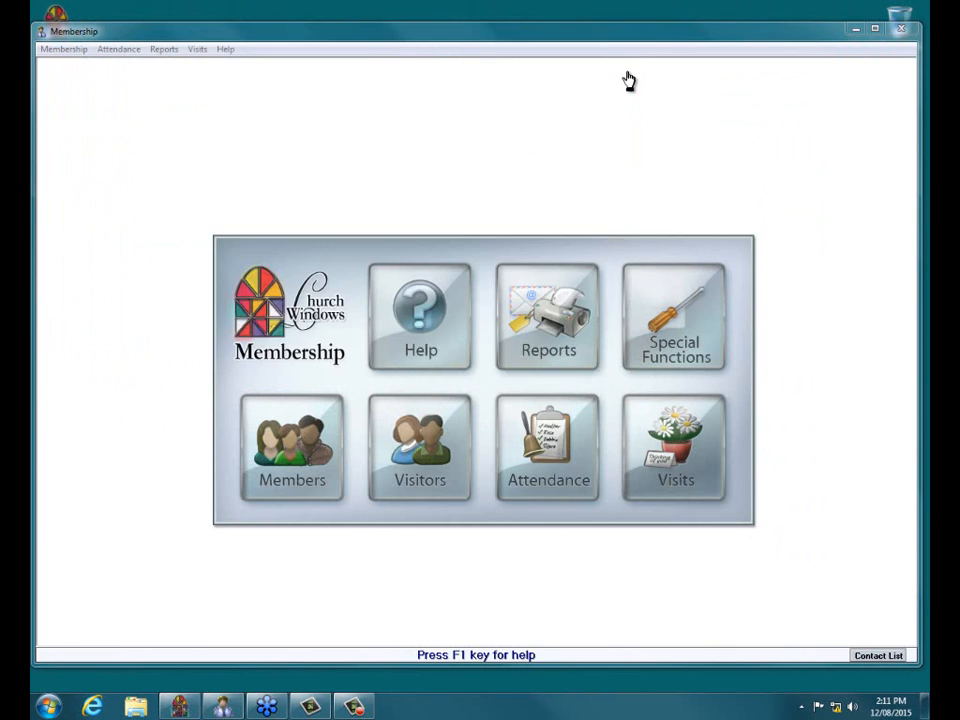
pyautogui.click(565, 330)
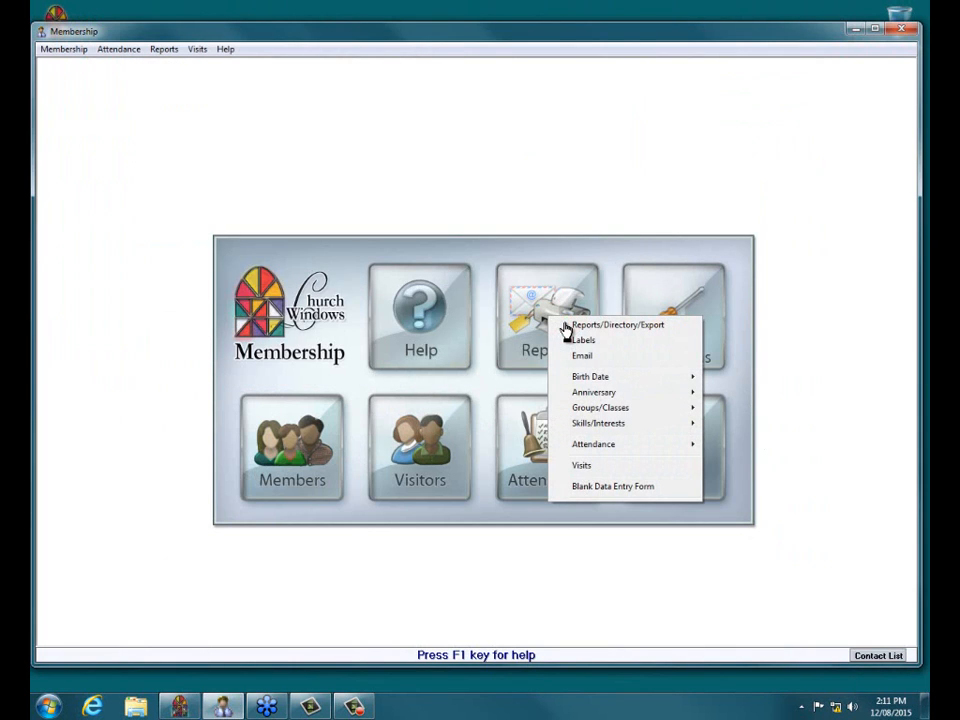
pyautogui.click(566, 325)
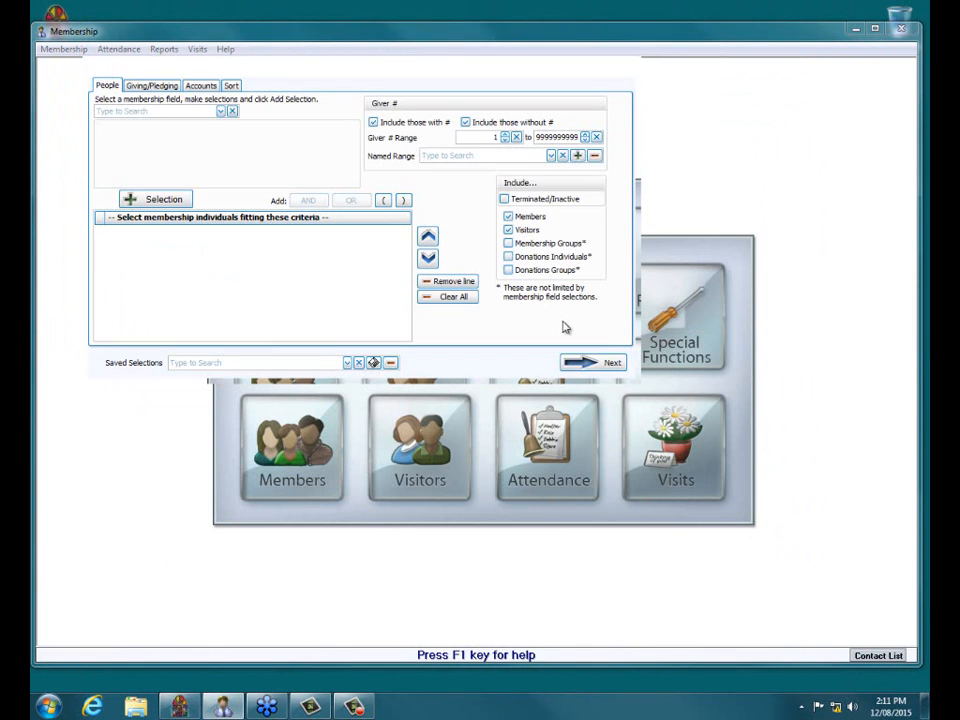
# Add a Reason for termination criterion that includes every reason except 9 - Duplicate Record
pyautogui.click(221, 112)
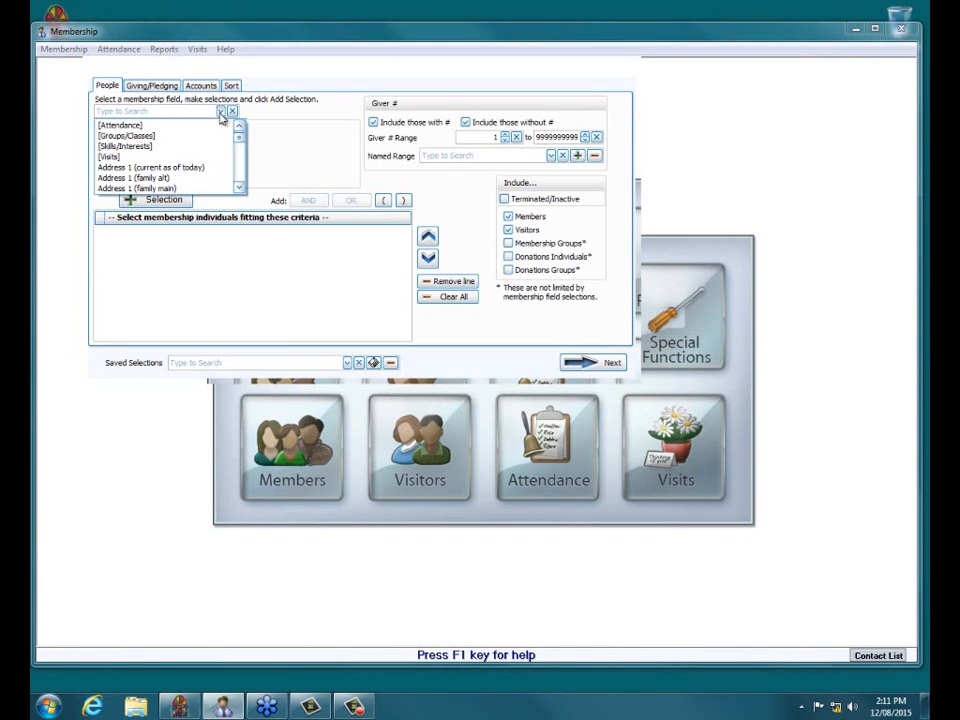
pyautogui.write('r termination')
pyautogui.click(192, 127)
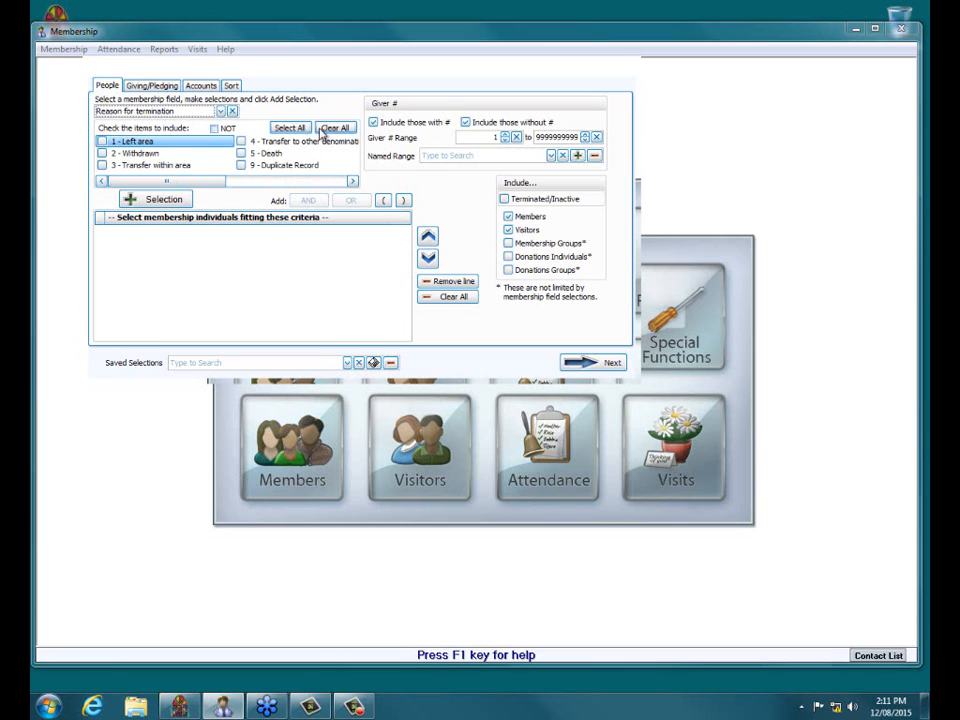
pyautogui.click(289, 128)
pyautogui.click(242, 166)
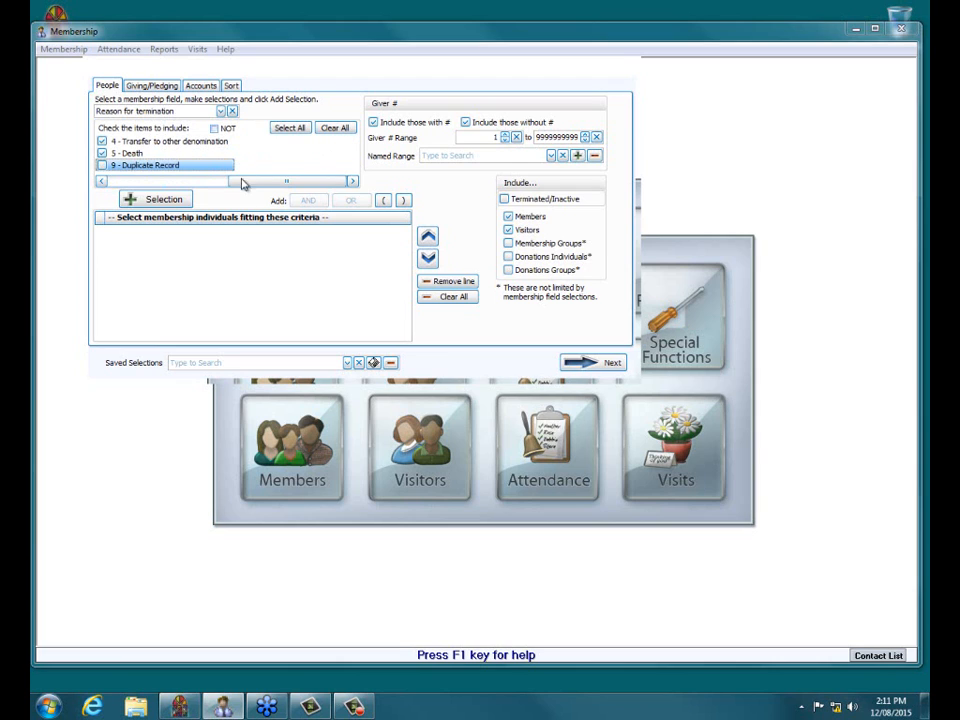
pyautogui.click(135, 199)
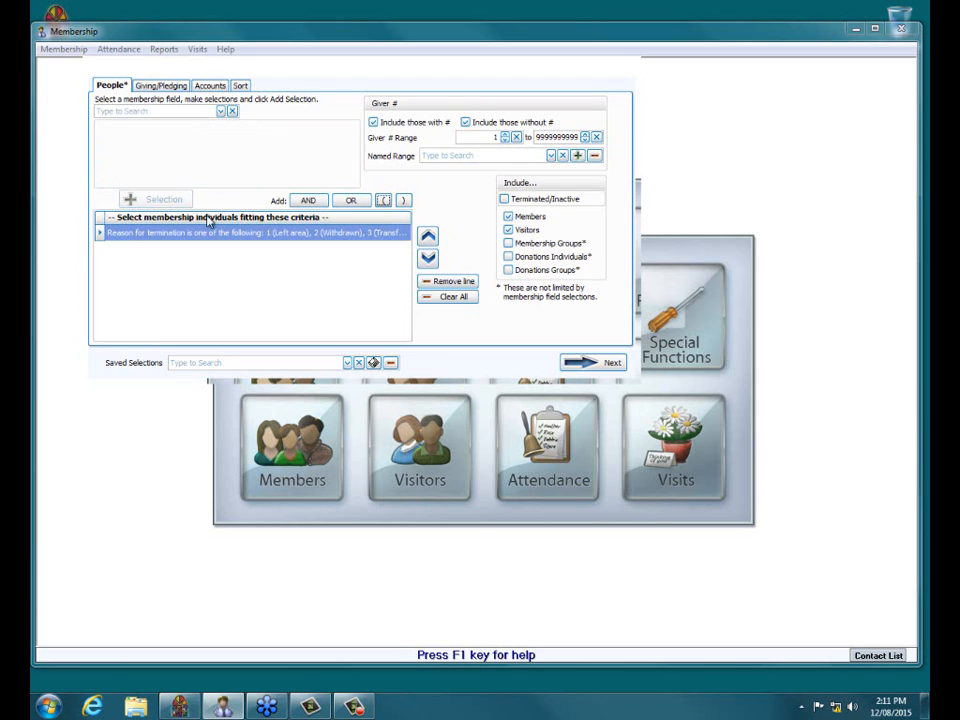
# Add an AND criterion limiting the Termination date to between 01/01/2015 and 12/31/2015
pyautogui.click(311, 201)
pyautogui.click(222, 111)
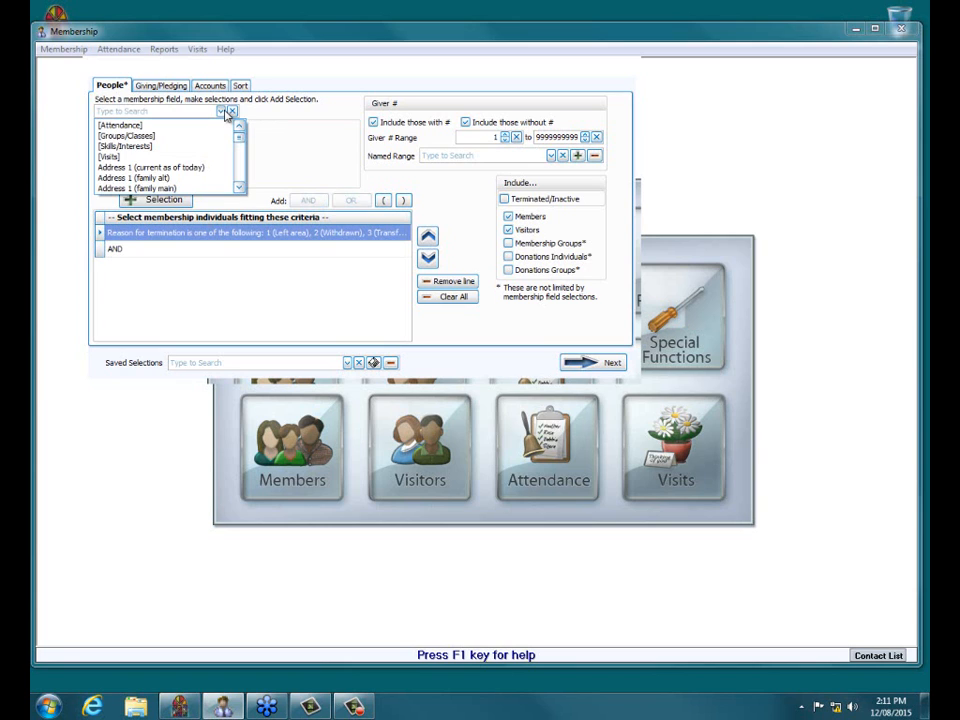
pyautogui.write('tion date')
pyautogui.click(182, 123)
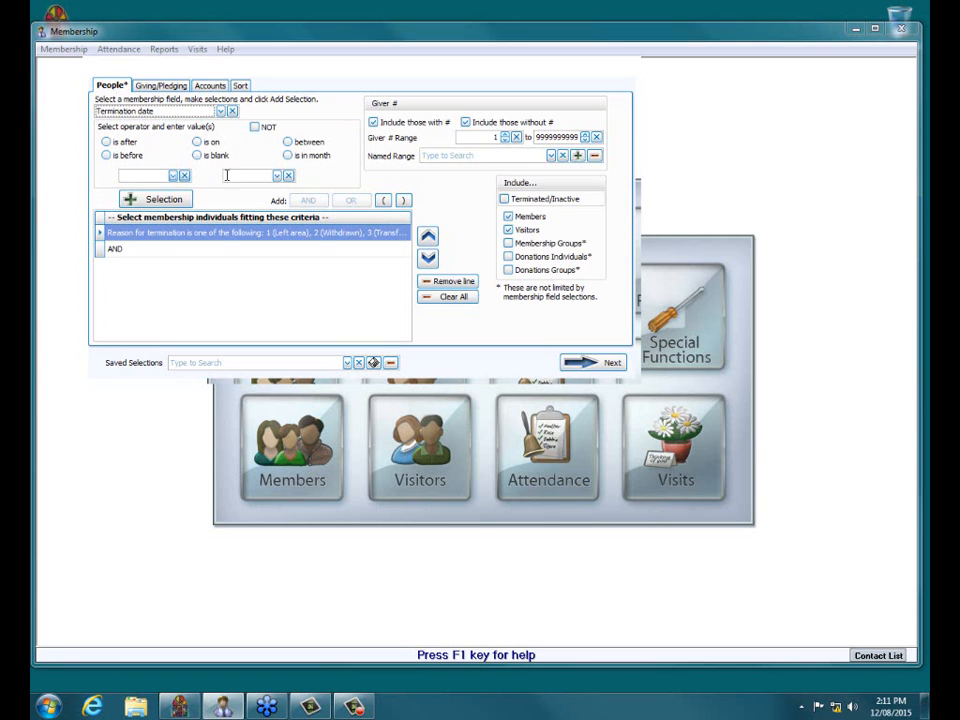
pyautogui.click(289, 142)
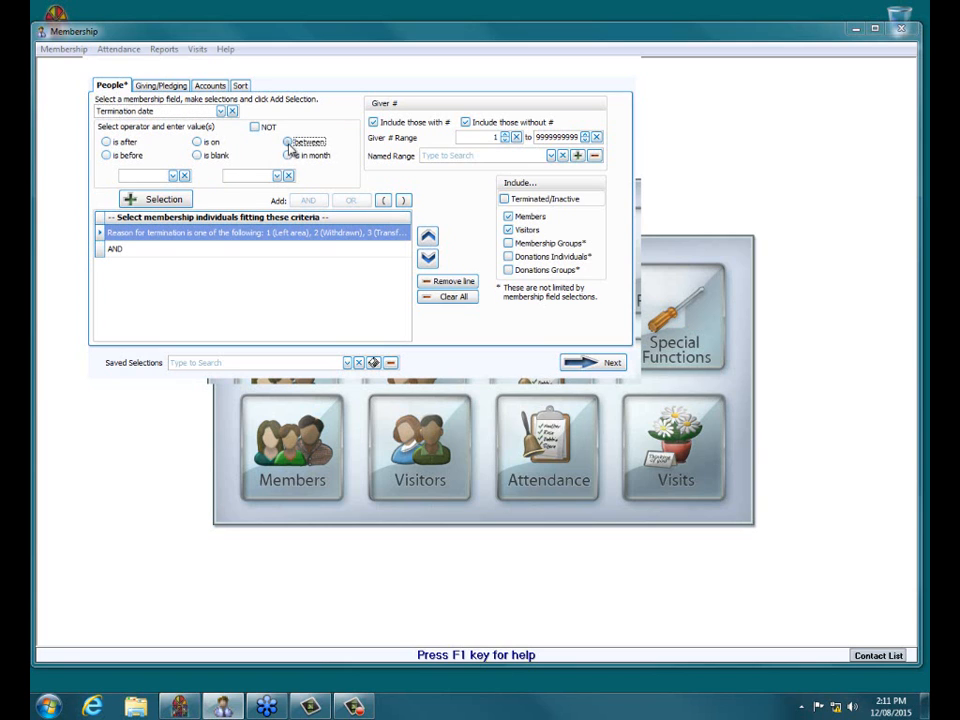
pyautogui.click(175, 177)
pyautogui.click(195, 190)
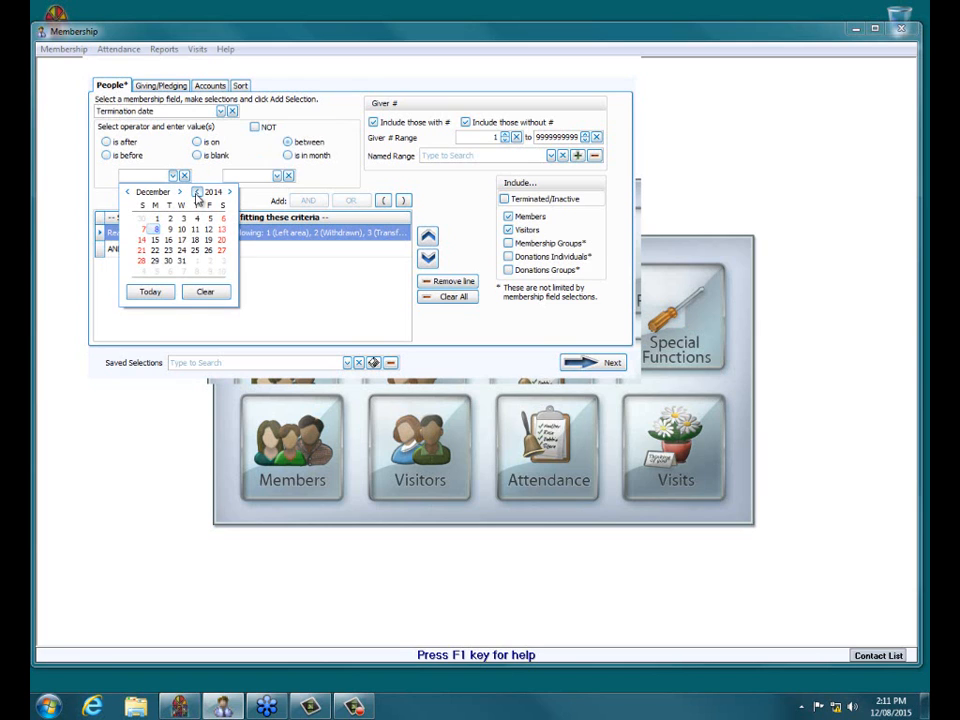
pyautogui.click(195, 262)
pyautogui.click(277, 176)
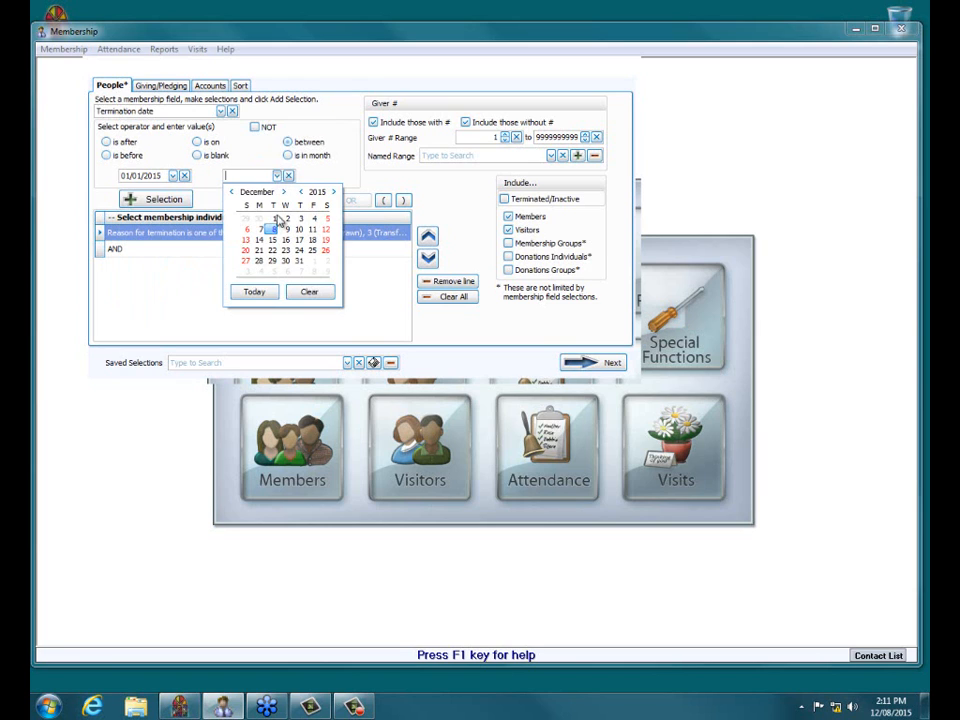
pyautogui.click(298, 260)
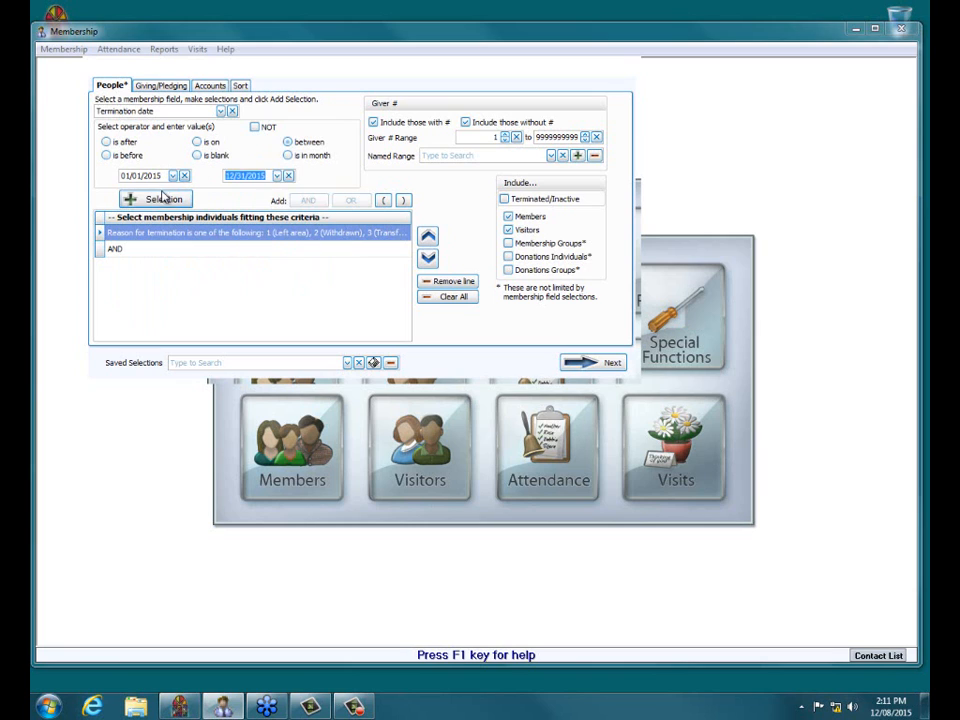
pyautogui.click(163, 199)
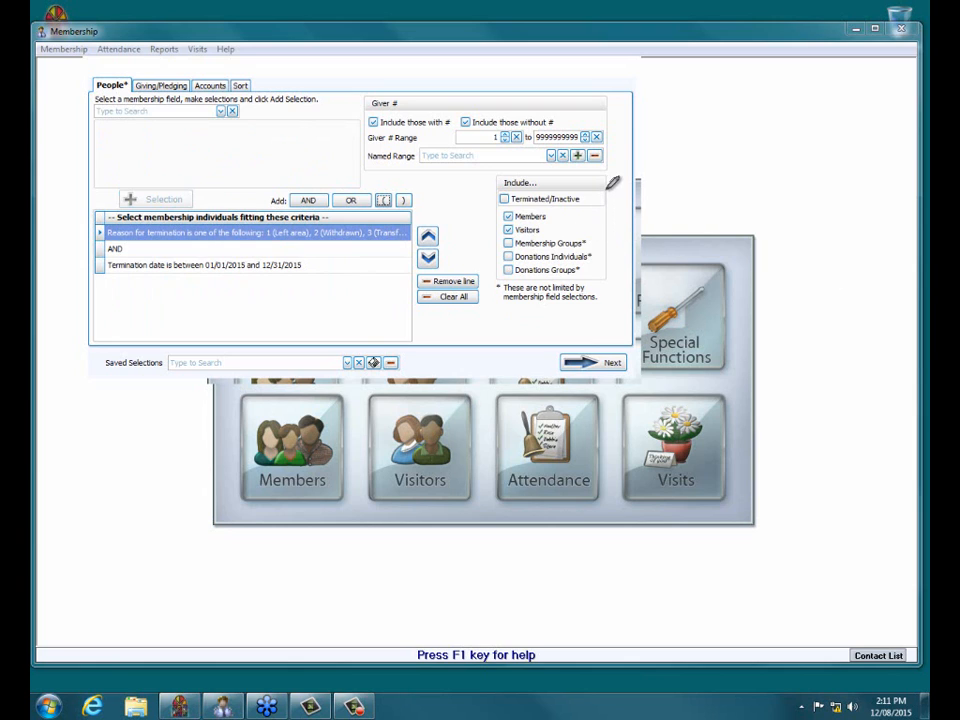
# Include Terminated/Inactive people, check the report's sort fields, and proceed to the report options
pyautogui.moveTo(612, 183)
pyautogui.mouseDown()
pyautogui.moveTo(505, 178)
pyautogui.moveTo(488, 203)
pyautogui.moveTo(590, 208)
pyautogui.moveTo(608, 191)
pyautogui.moveTo(603, 203)
pyautogui.mouseUp()
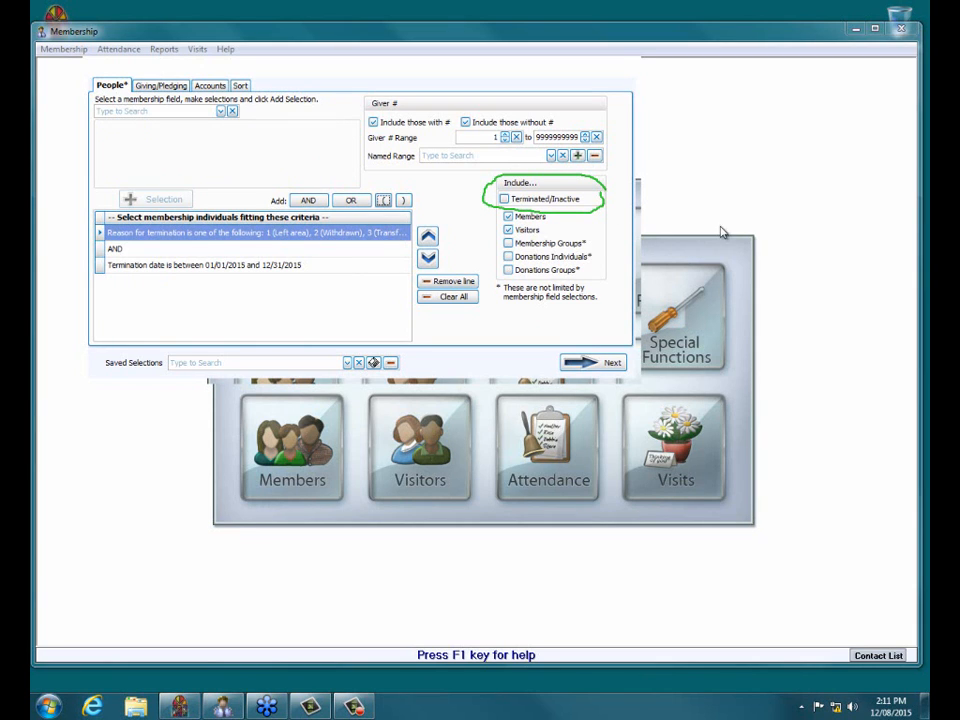
pyautogui.click(507, 200)
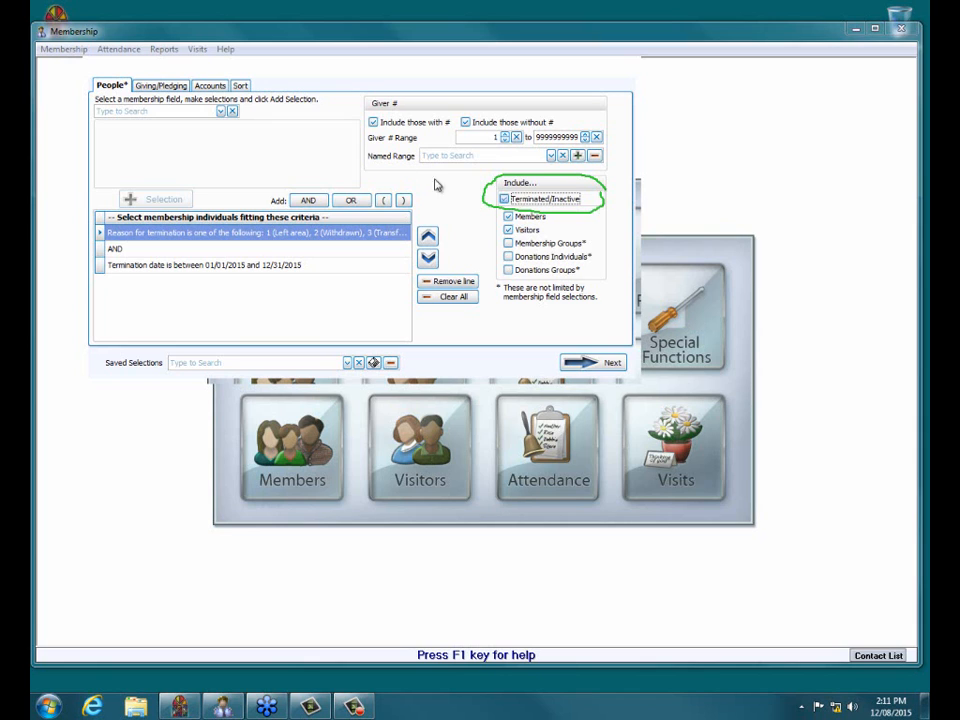
pyautogui.click(243, 87)
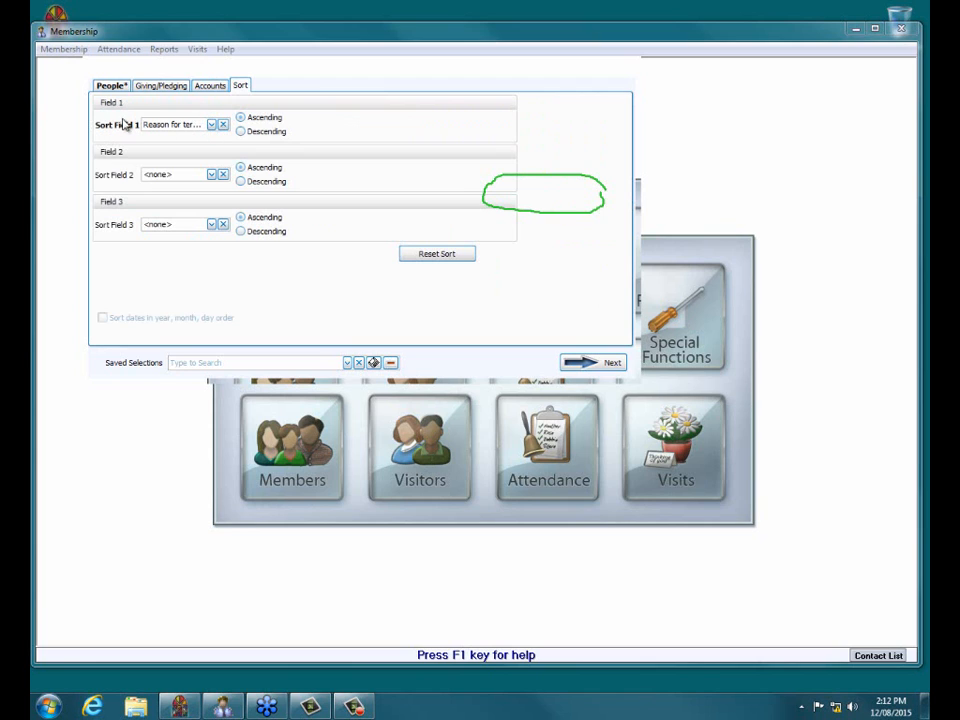
pyautogui.click(582, 366)
pyautogui.click(582, 365)
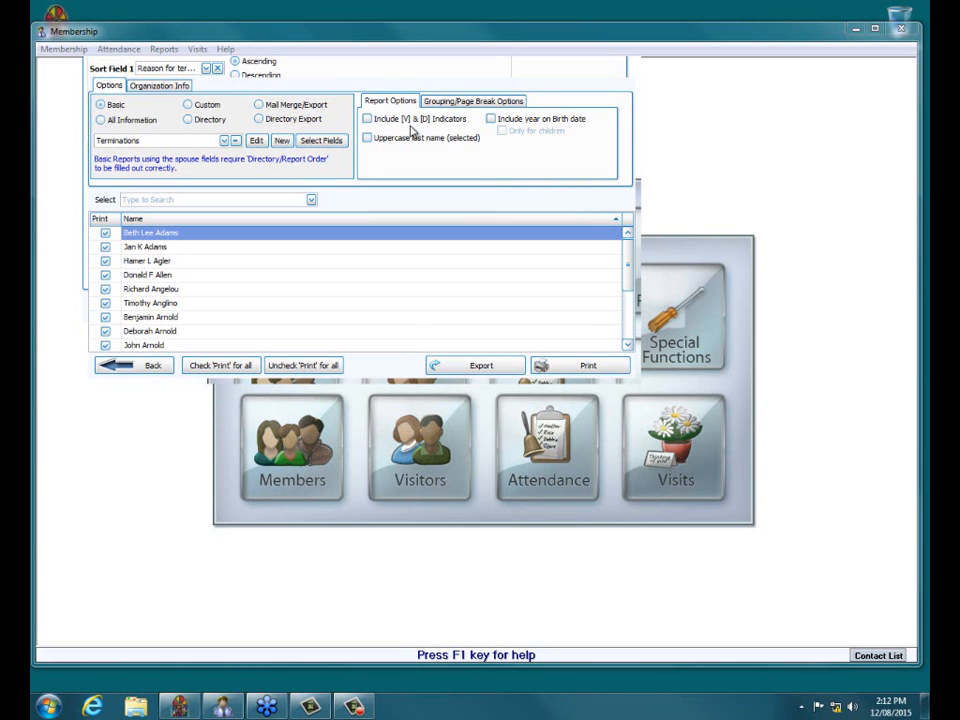
# Enable a page break on the primary sort field, preview the Terminations report, and page through to its last page
pyautogui.click(452, 101)
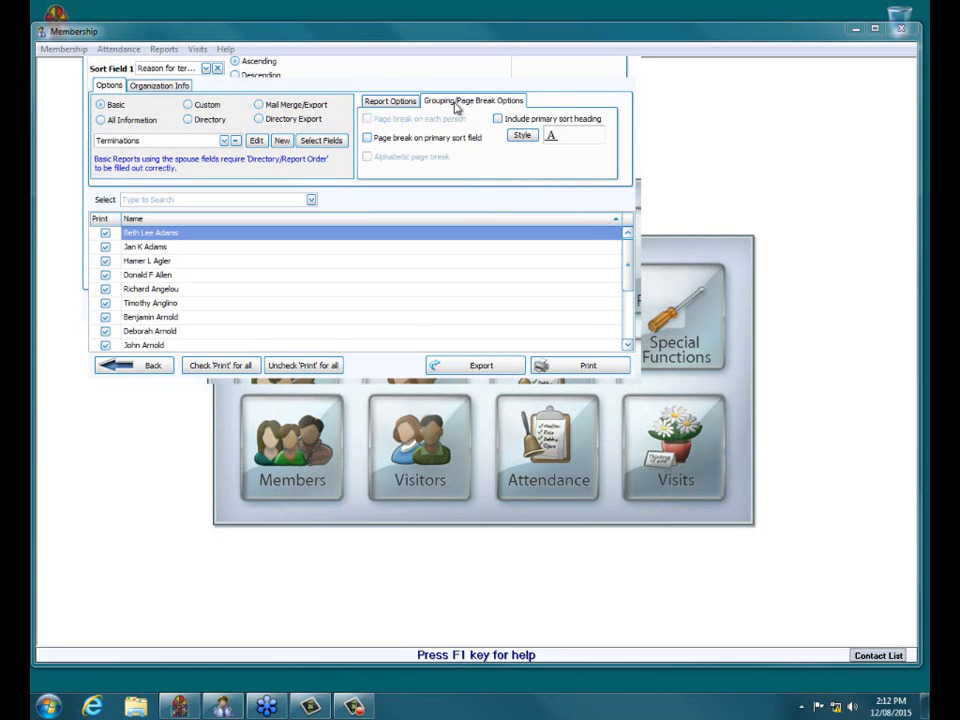
pyautogui.click(367, 139)
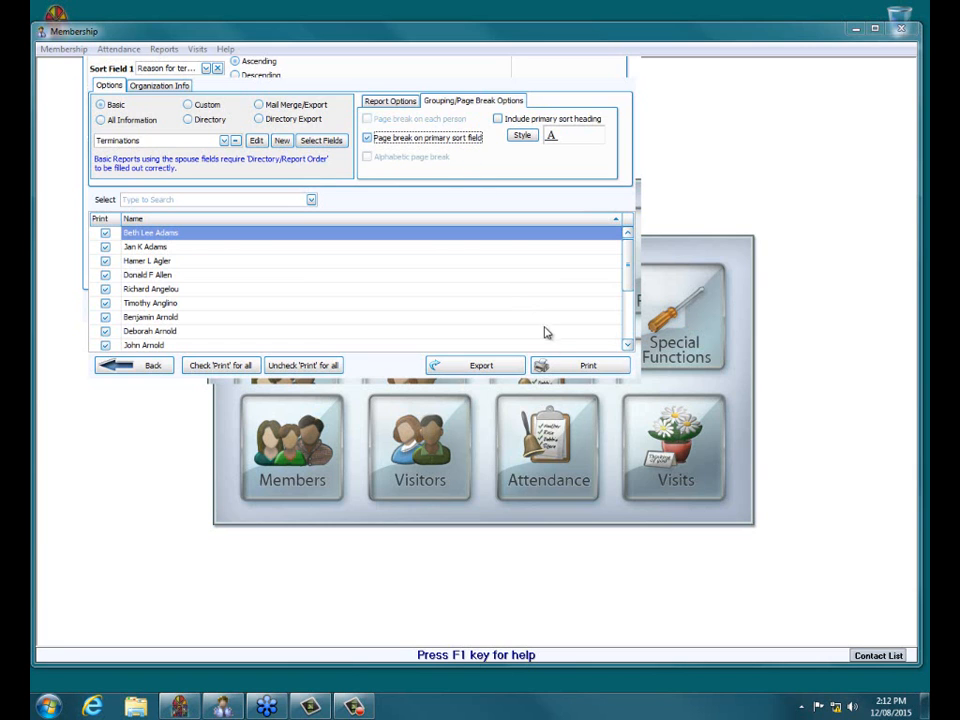
pyautogui.click(563, 366)
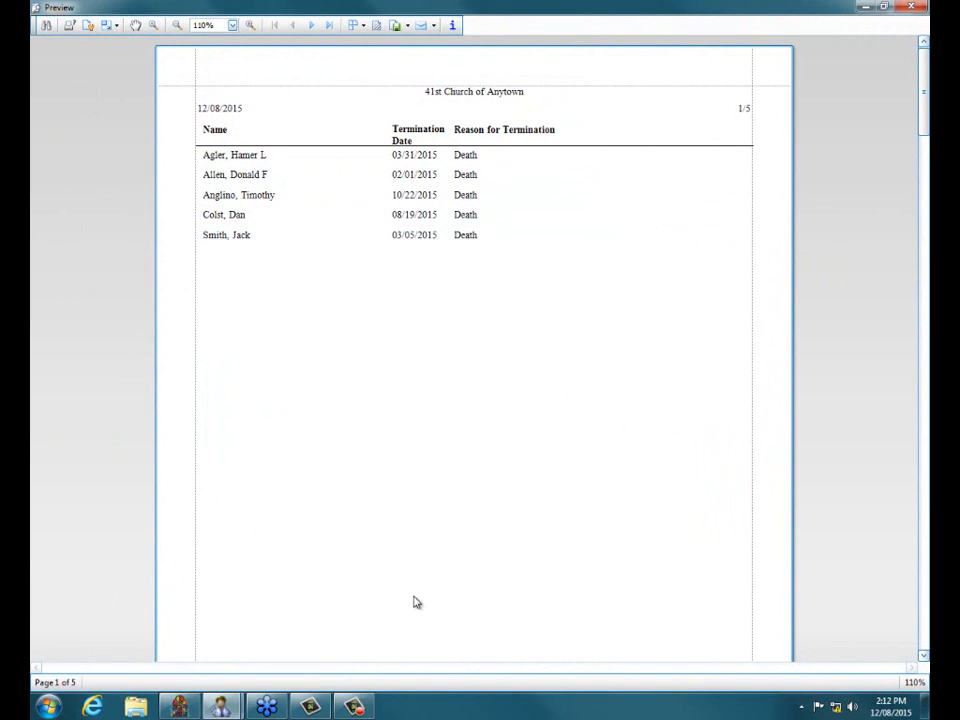
pyautogui.click(314, 25)
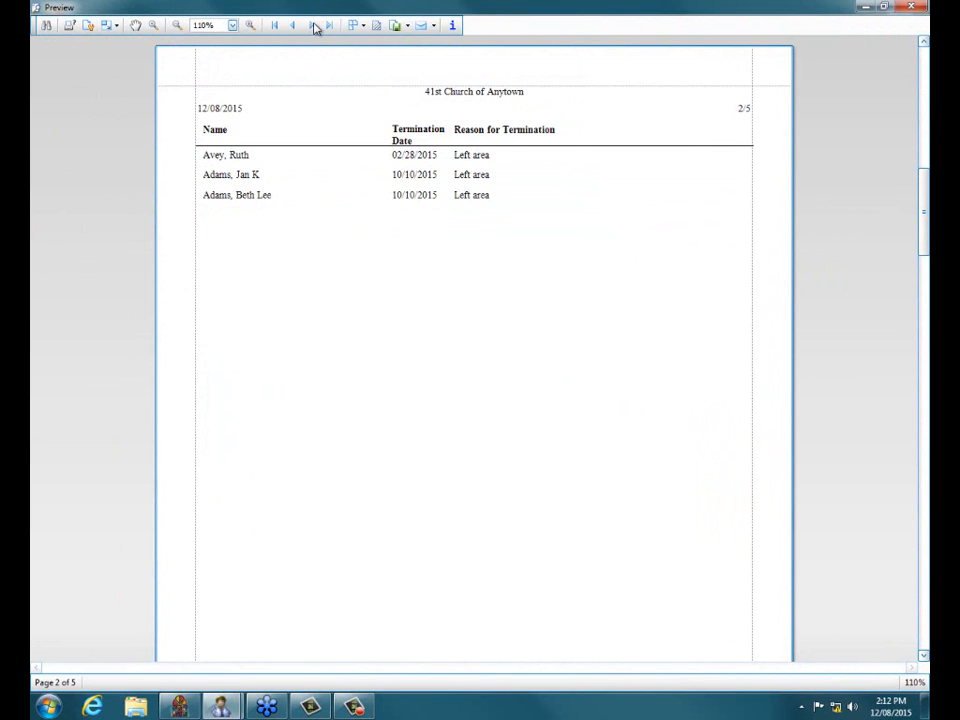
pyautogui.click(314, 25)
pyautogui.click(314, 25)
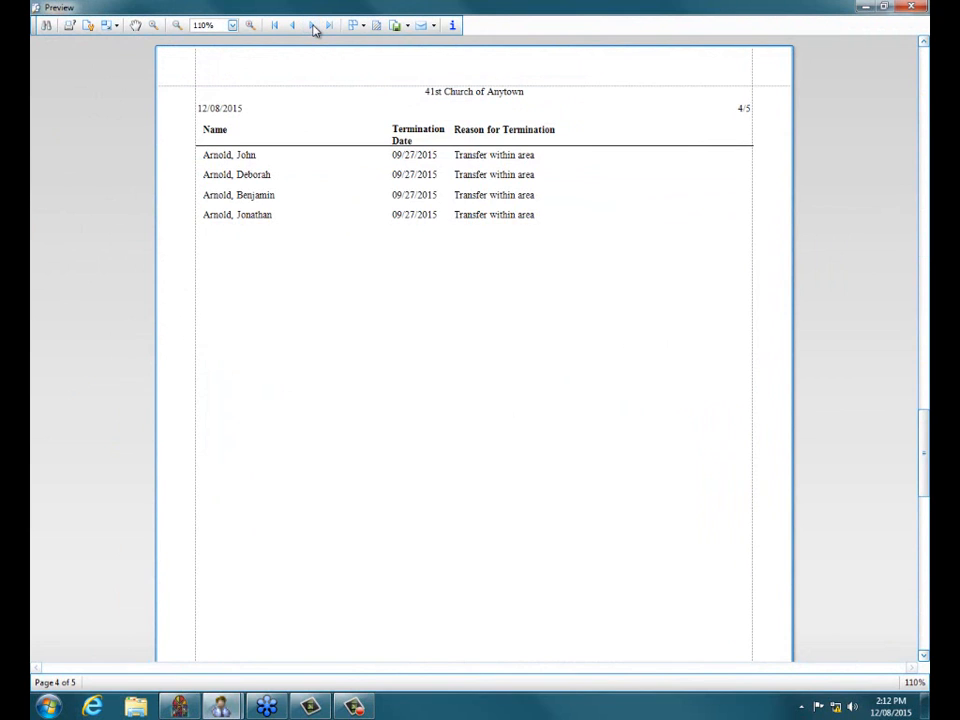
pyautogui.click(314, 25)
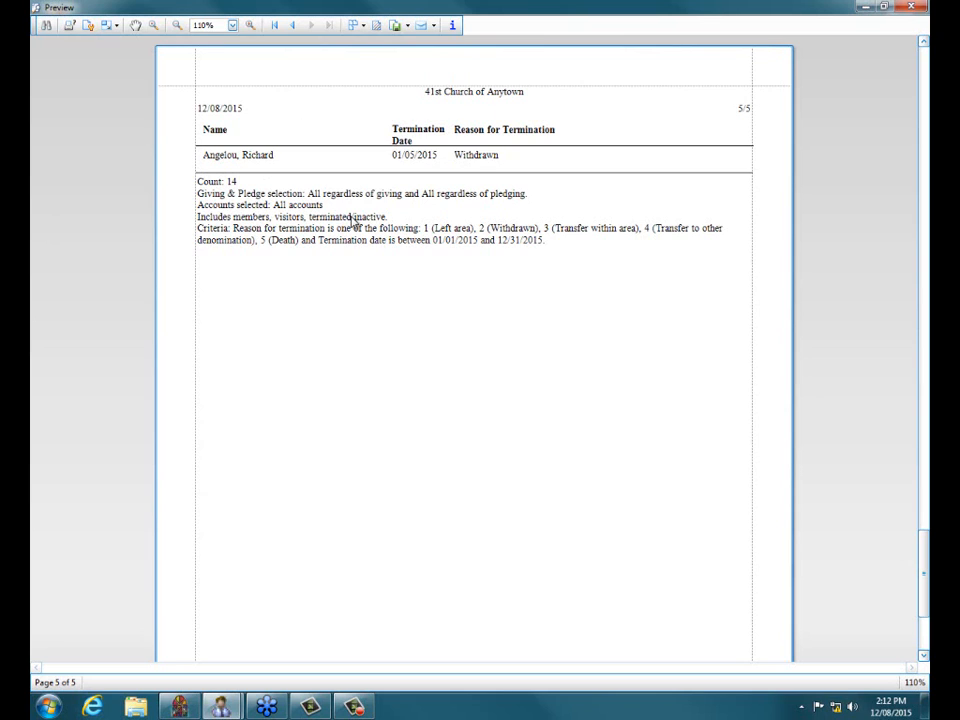
# Close the preview, return to the people criteria, and remove the multi-reason Reason for termination line
pyautogui.click(918, 10)
pyautogui.click(122, 366)
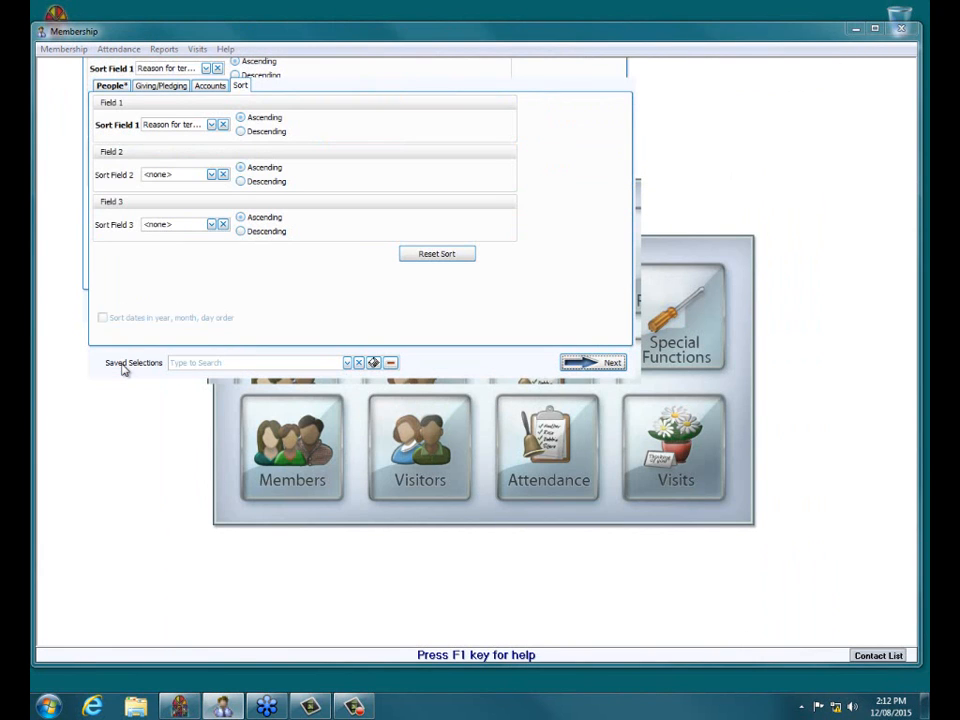
pyautogui.click(113, 86)
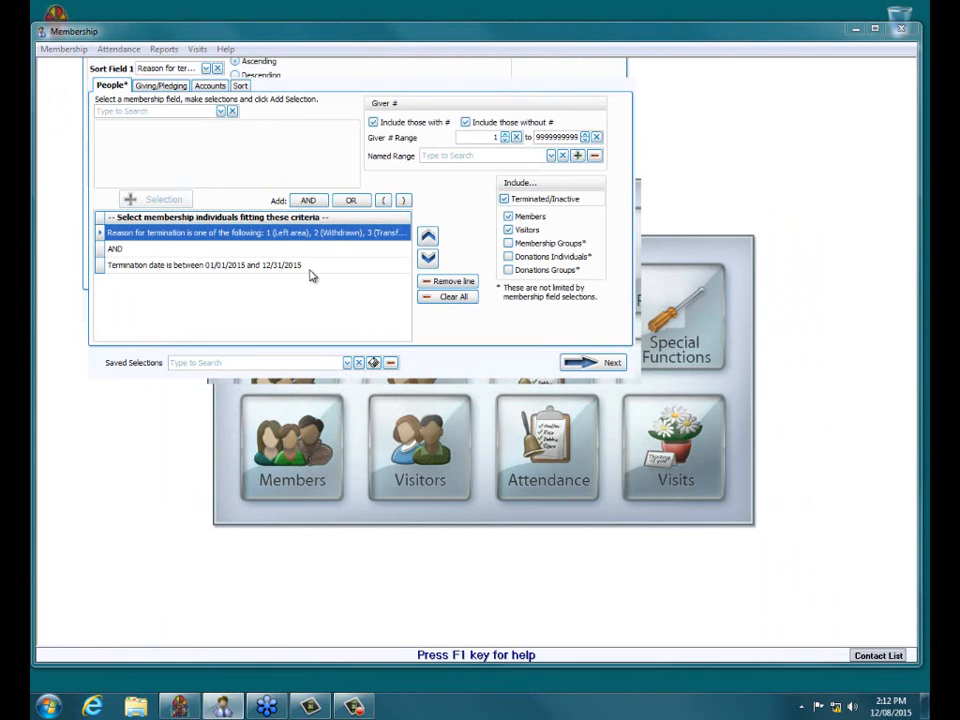
pyautogui.click(435, 284)
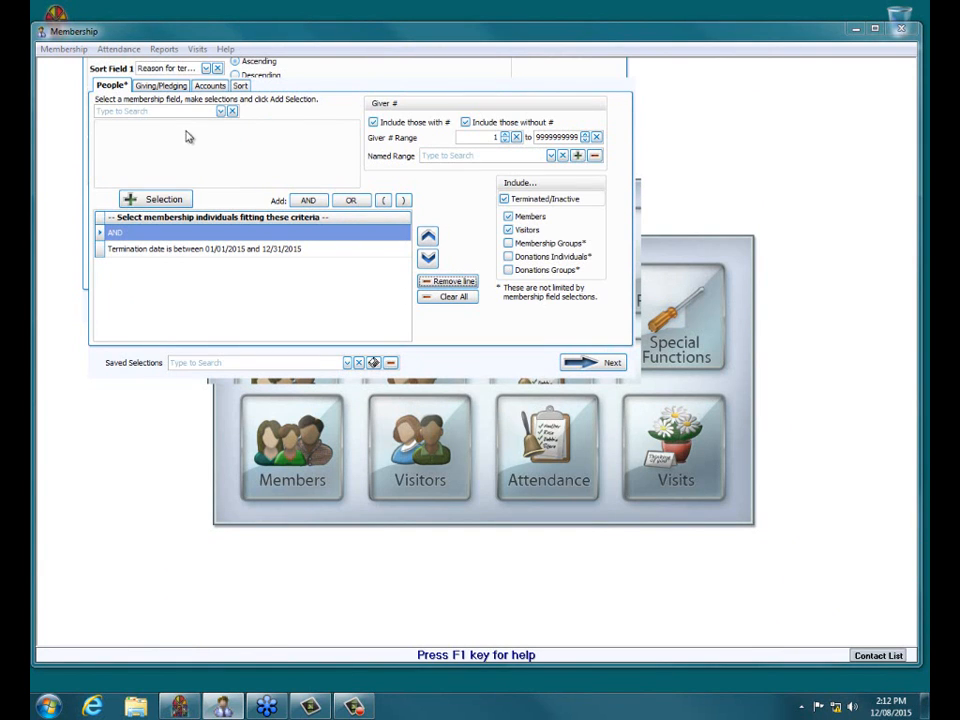
# Add a Reason for termination criterion for 1 - Left area and move the AND line between the two criteria
pyautogui.click(221, 111)
pyautogui.write('rea')
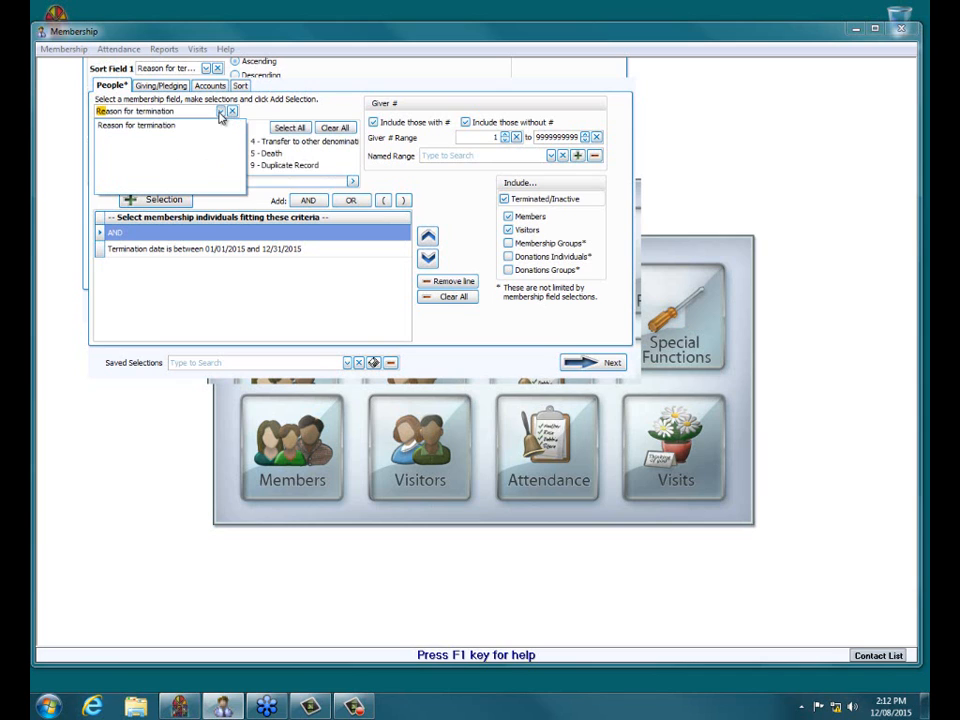
pyautogui.click(203, 125)
pyautogui.click(102, 141)
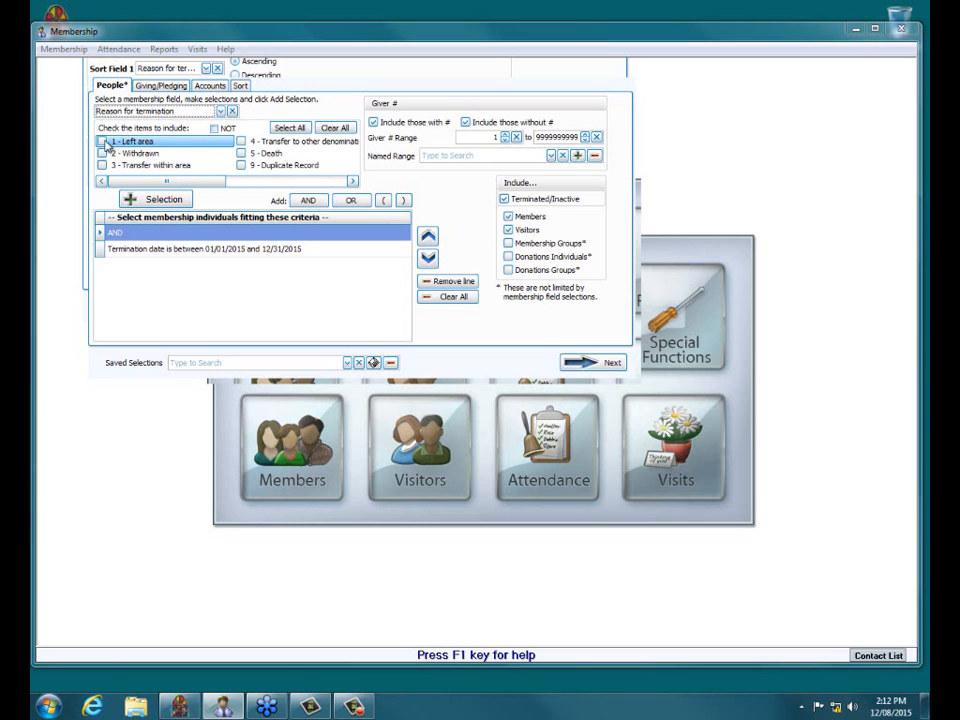
pyautogui.click(145, 199)
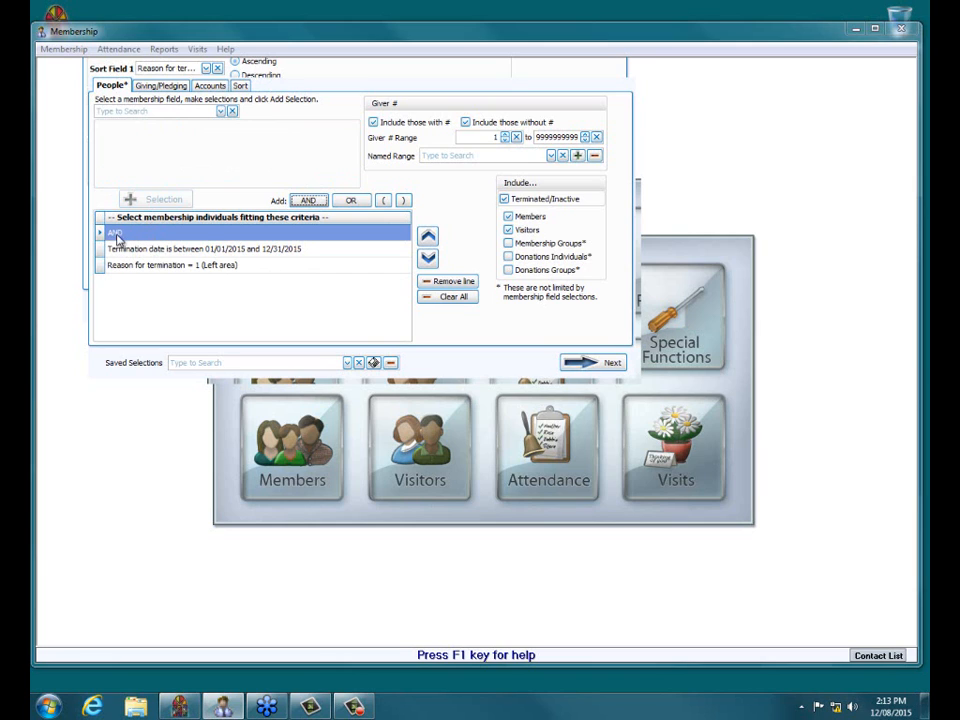
pyautogui.click(427, 257)
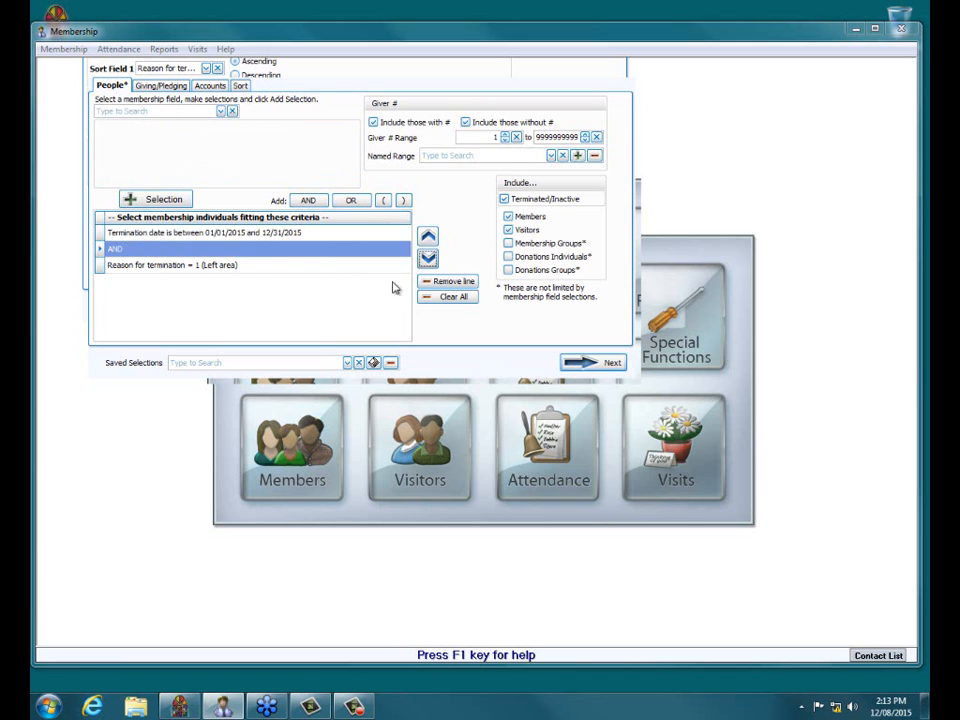
# Set the report's first sort field to Name
pyautogui.click(240, 85)
pyautogui.click(212, 124)
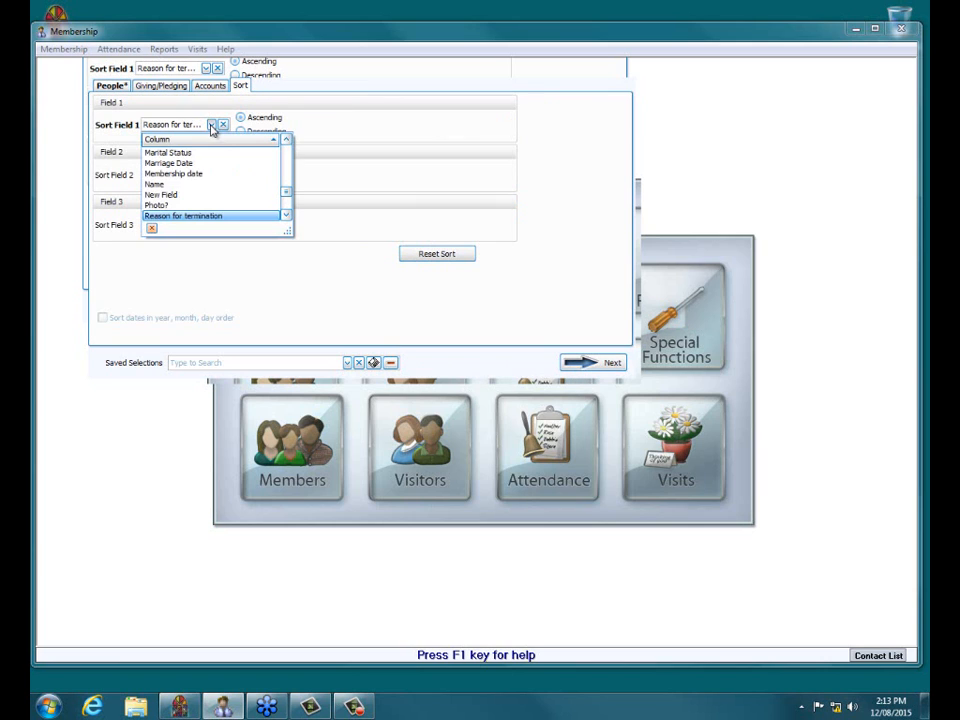
pyautogui.click(188, 184)
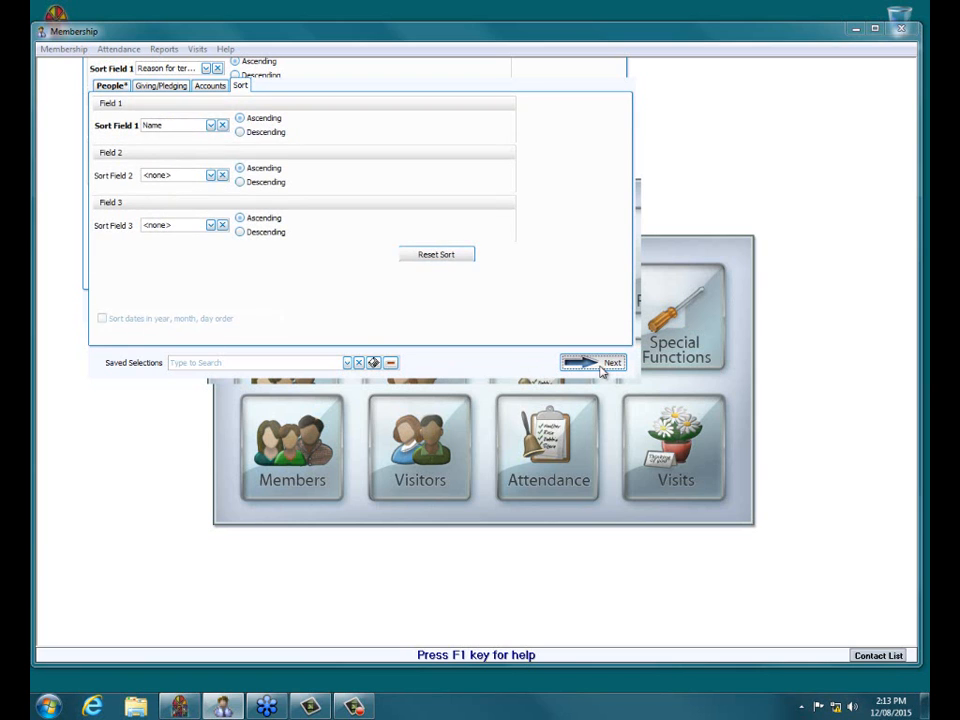
# Continue to the report options and create a new basic report named RFT in portrait orientation on Letter paper
pyautogui.click(603, 366)
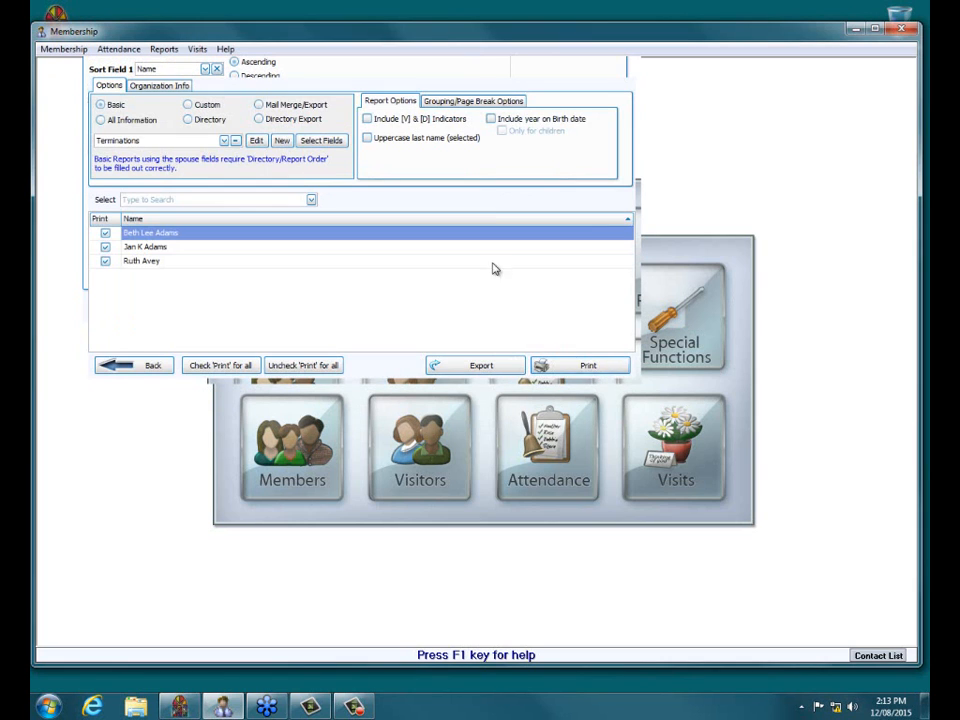
pyautogui.click(474, 100)
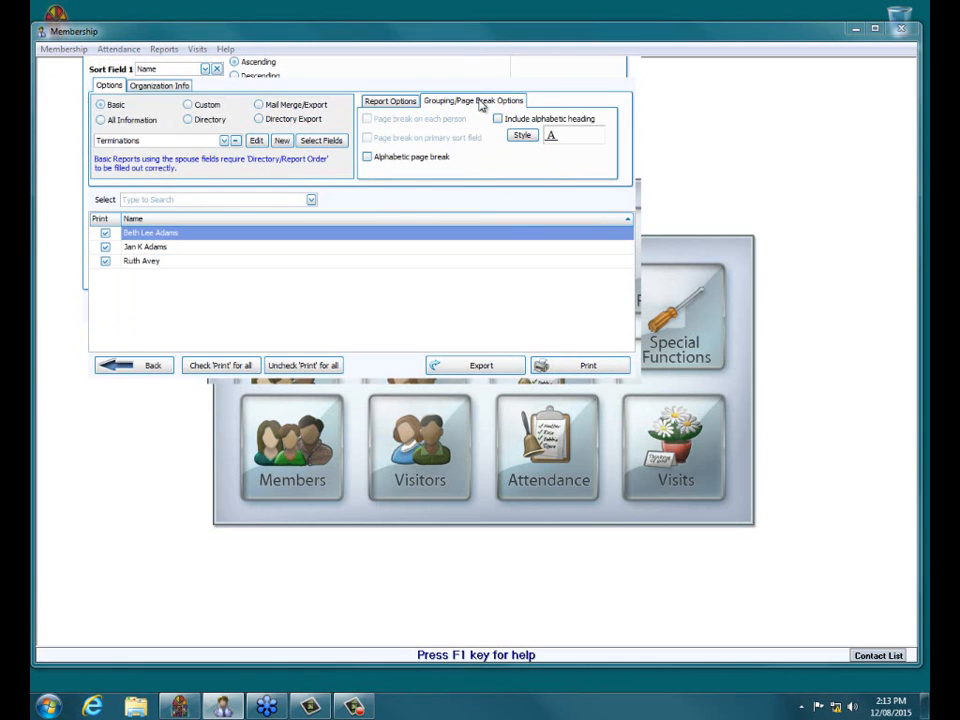
pyautogui.click(383, 102)
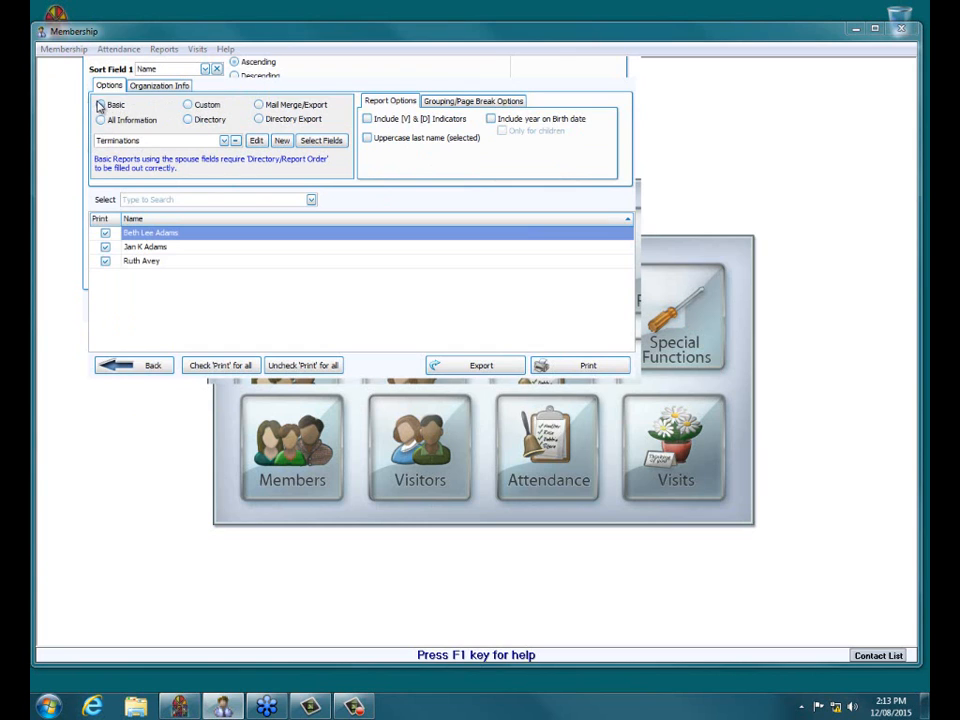
pyautogui.click(286, 142)
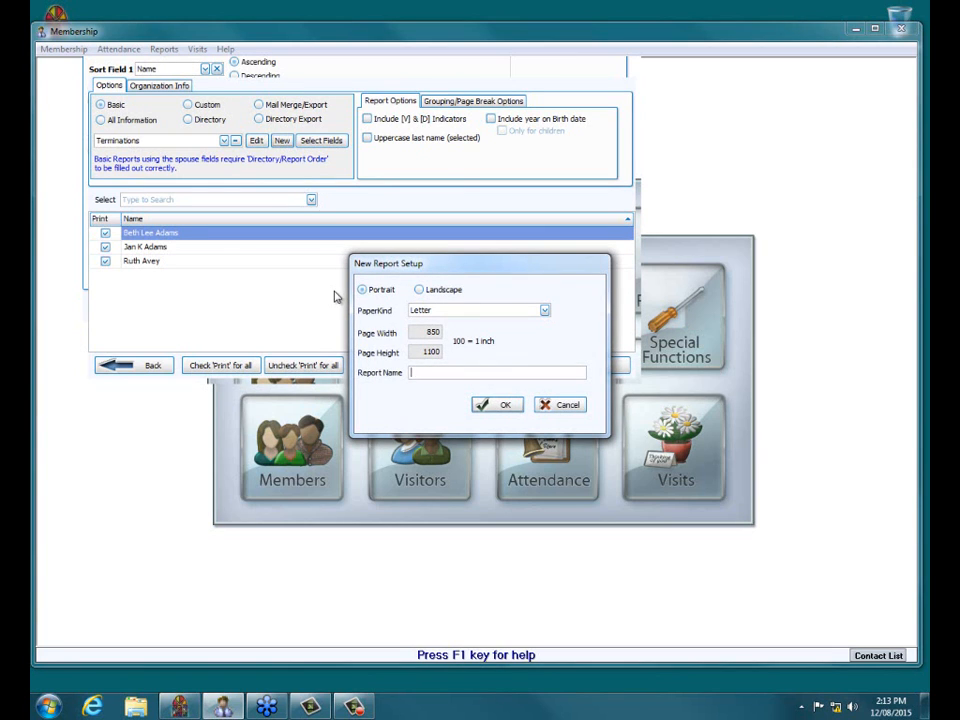
pyautogui.write('Left')
pyautogui.press('BackSpace')
pyautogui.press('BackSpace')
pyautogui.press('BackSpace')
pyautogui.press('BackSpace')
pyautogui.press('BackSpace')
pyautogui.click(490, 405)
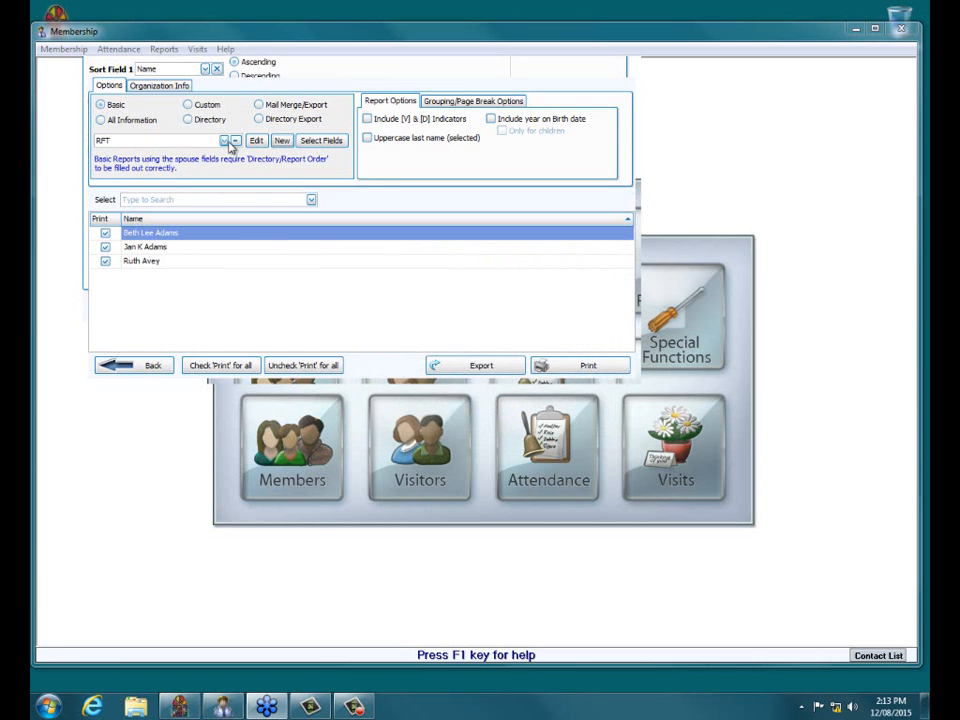
# In the RFT report's field selection, remove the current Address Block and Home Phone from the visible columns
pyautogui.click(313, 142)
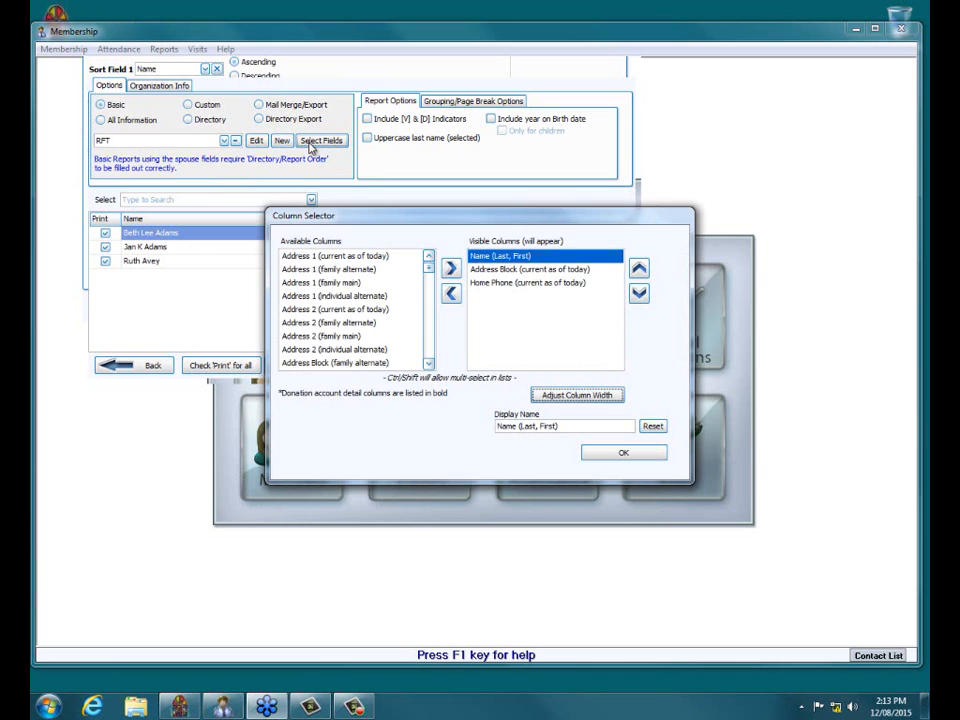
pyautogui.click(496, 271)
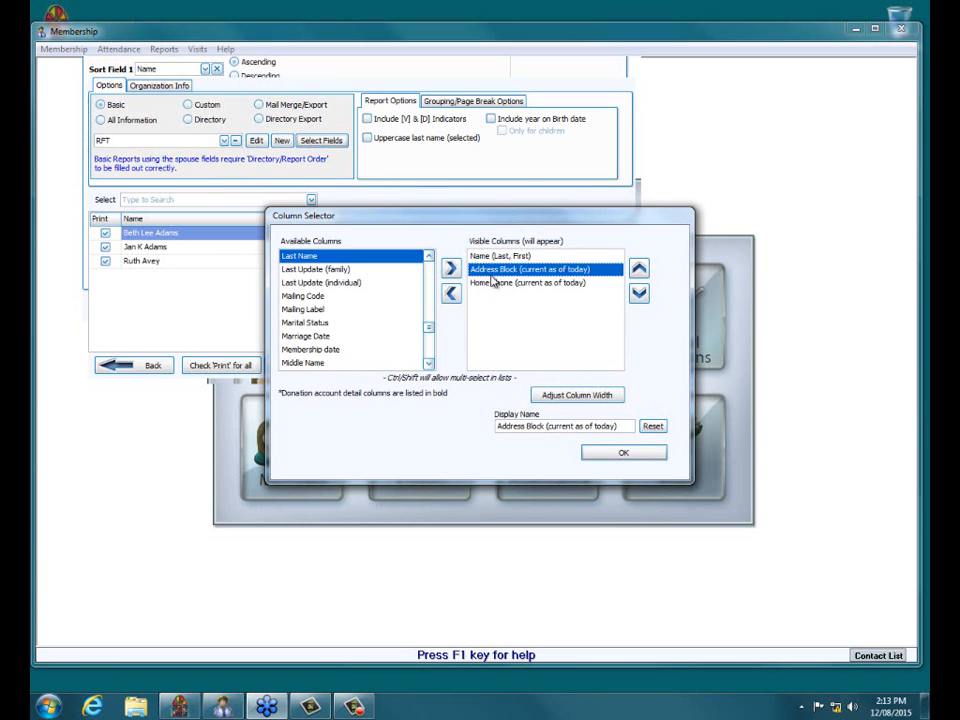
pyautogui.click(450, 292)
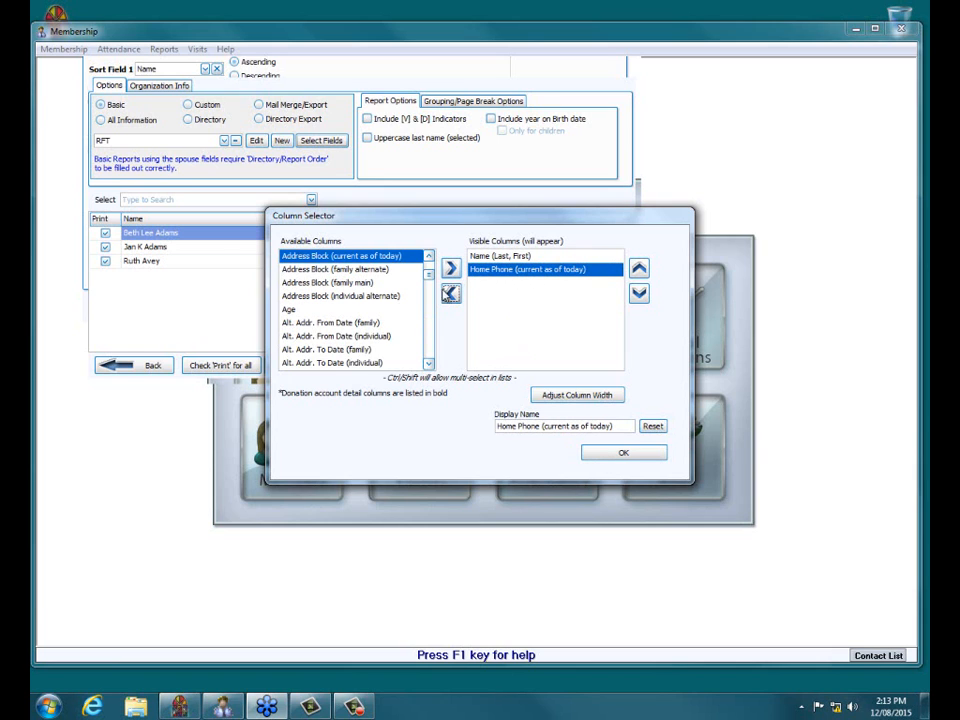
pyautogui.doubleClick(529, 276)
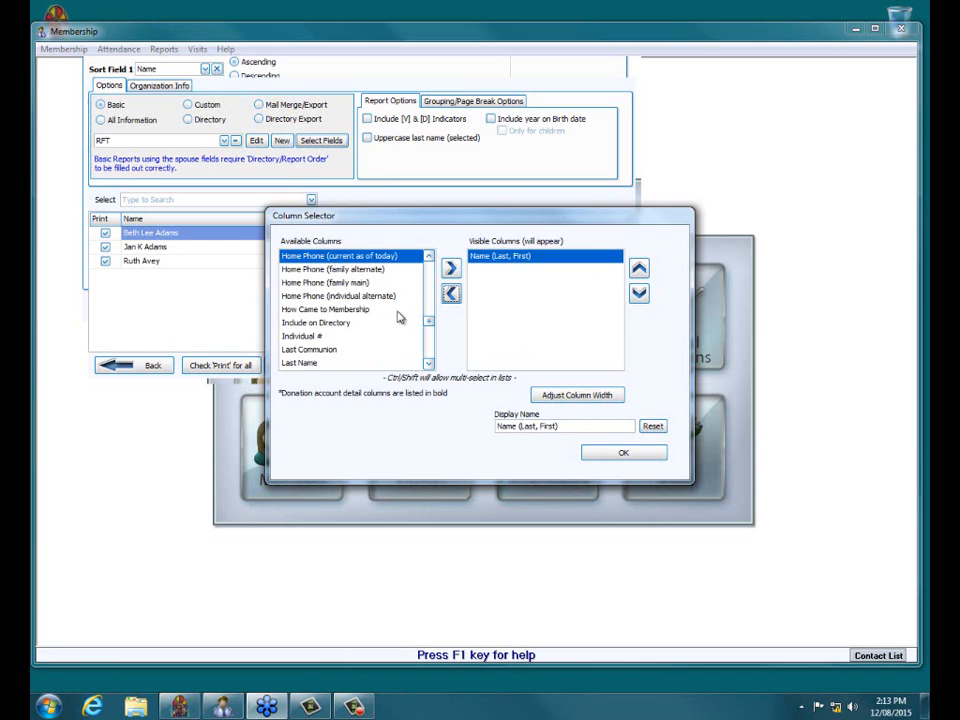
# Add the Reason for Termination and Termination Date columns to the report, with the date placed ahead of the reason
pyautogui.scroll(-3, 431, 361)
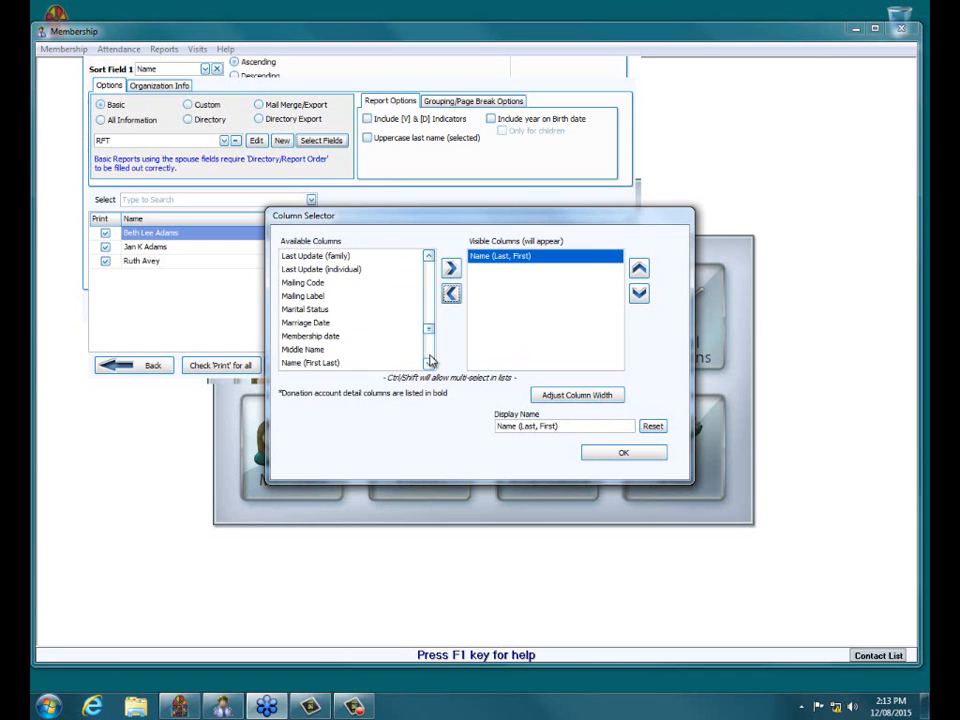
pyautogui.scroll(-3, 431, 361)
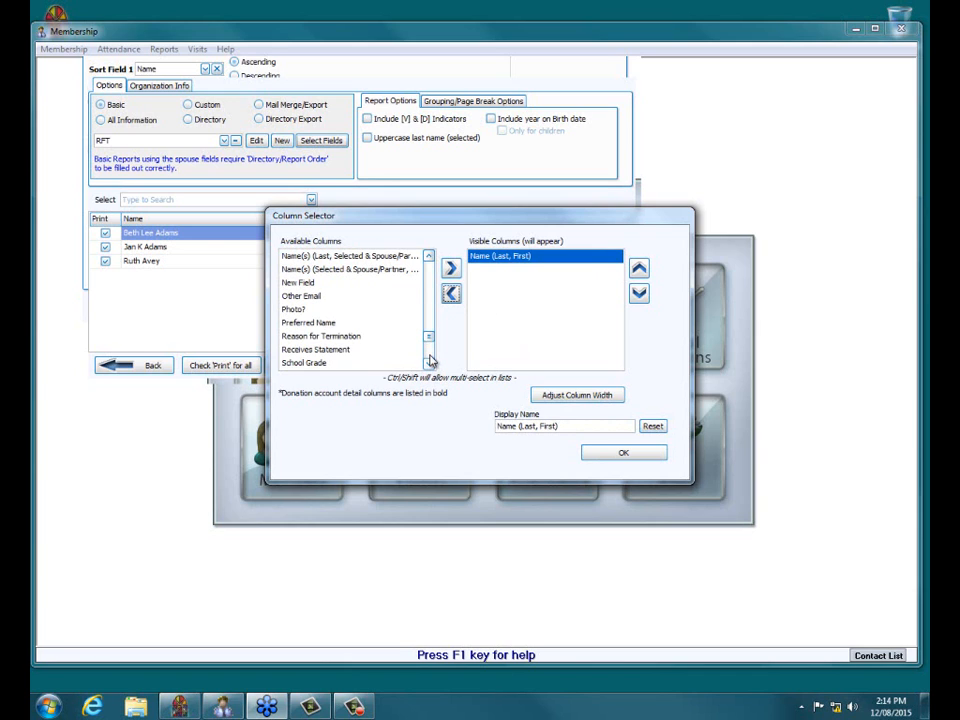
pyautogui.doubleClick(321, 337)
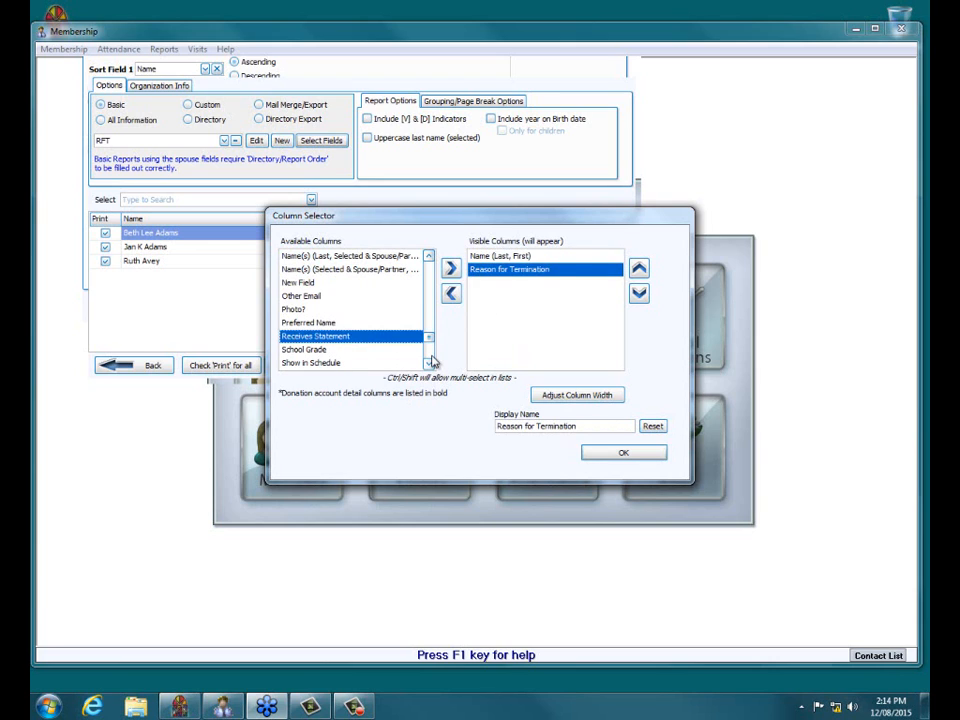
pyautogui.scroll(-3, 432, 361)
pyautogui.click(311, 309)
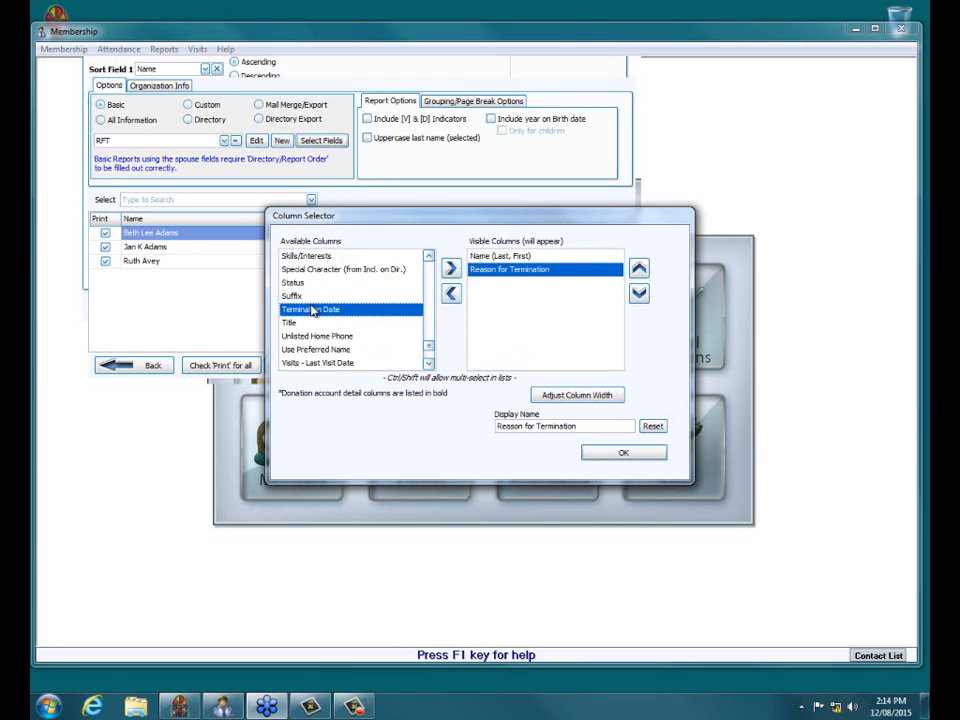
pyautogui.click(452, 269)
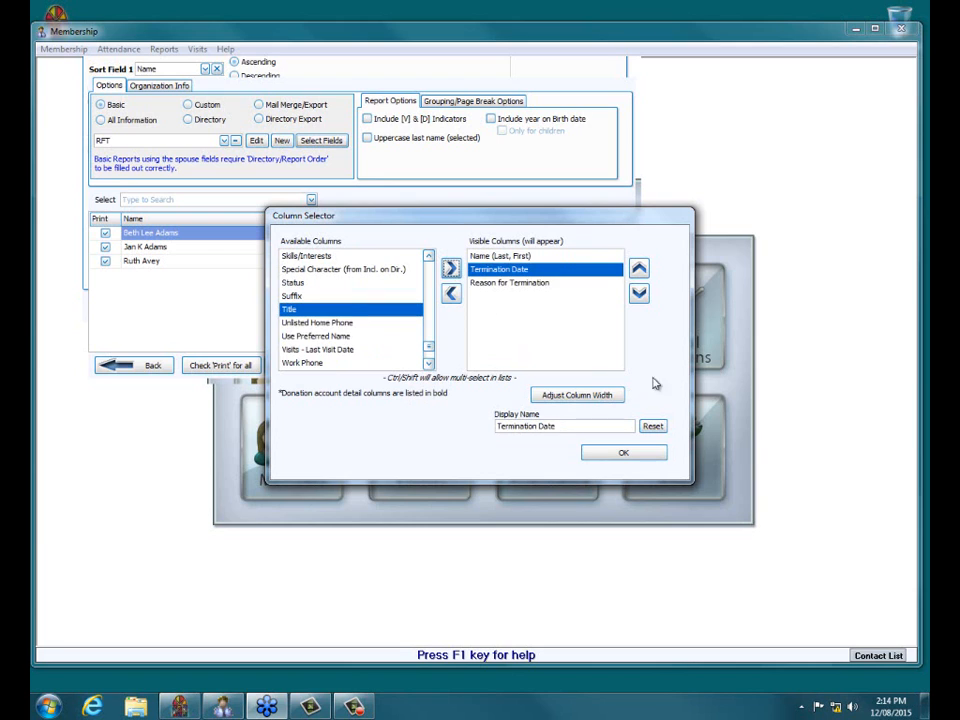
# Shorten the display name of the Name (Last, First) column to Name and accept the column selection
pyautogui.click(525, 256)
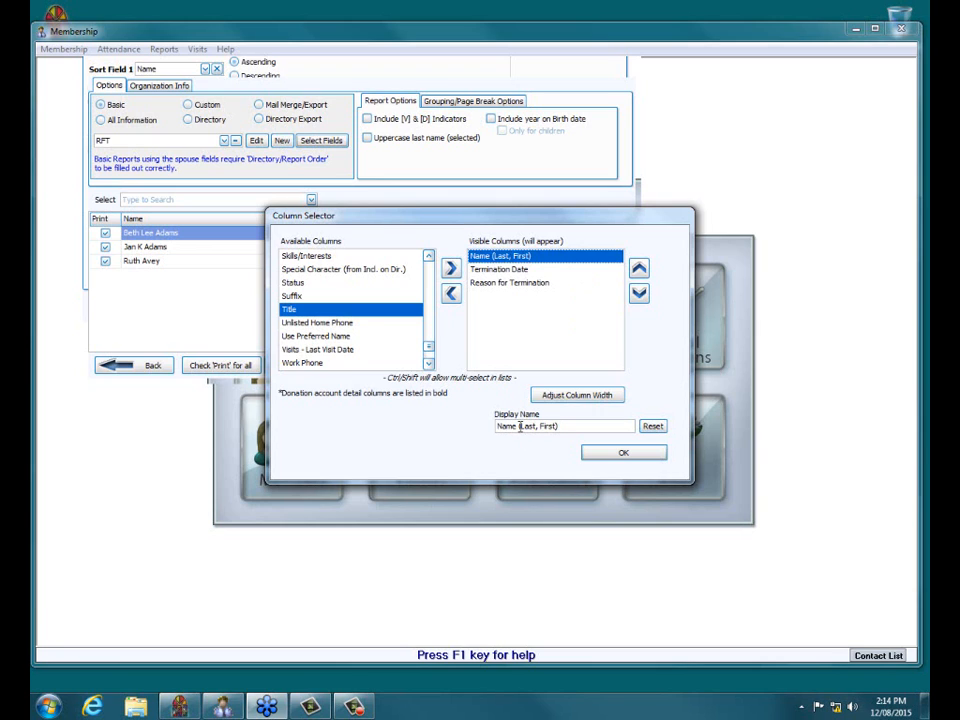
pyautogui.moveTo(519, 425); pyautogui.dragTo(562, 426)
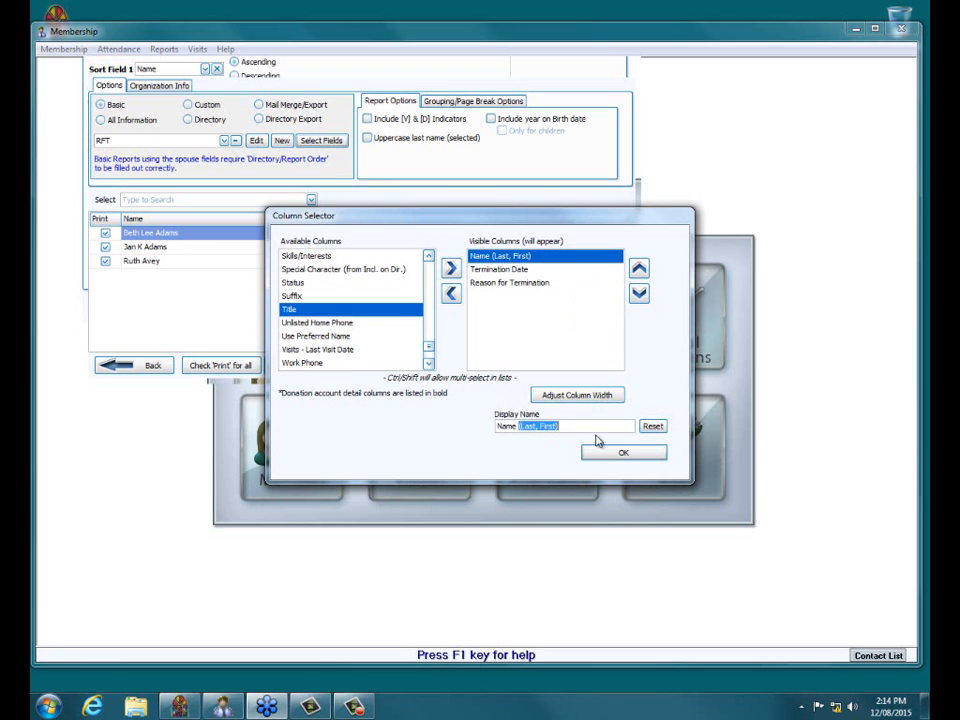
pyautogui.press('BackSpace')
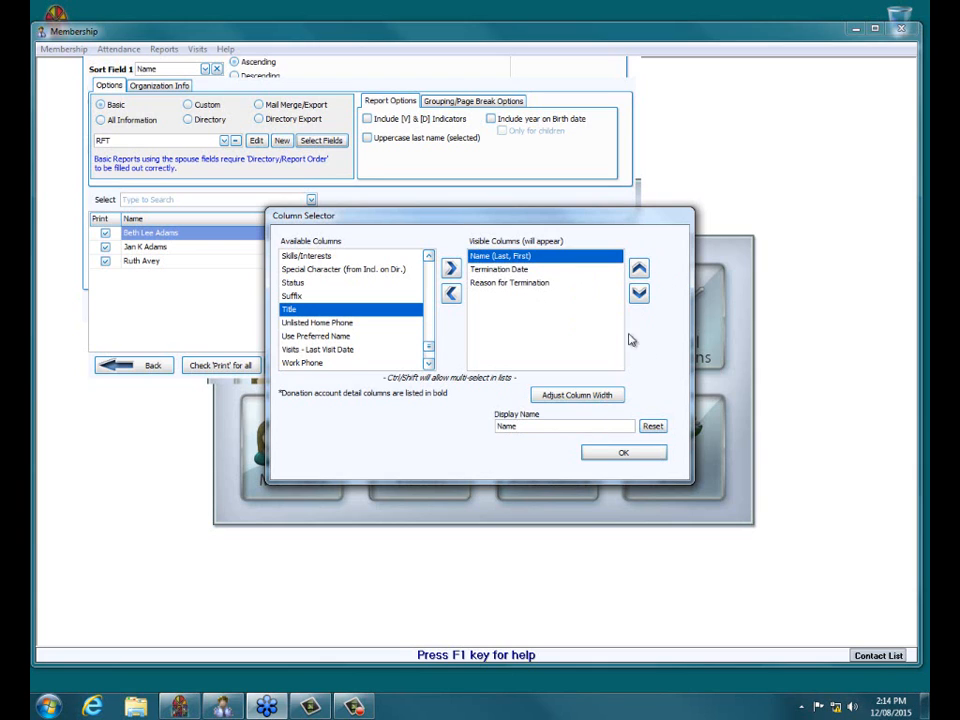
pyautogui.click(621, 455)
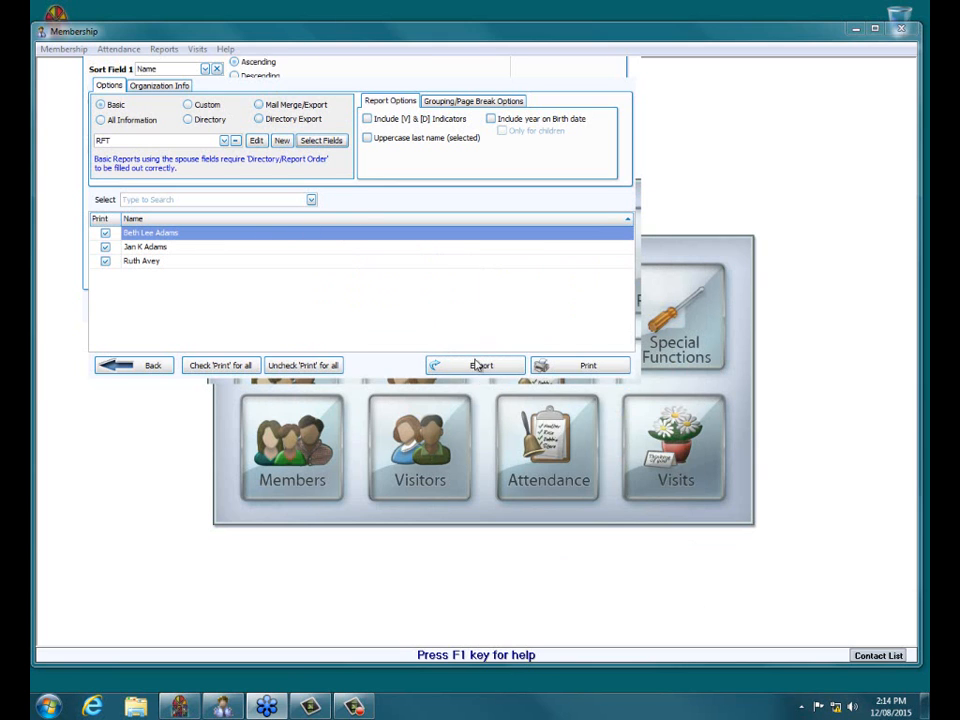
# Preview the RFT report of members who left the area, then close the preview and the report window
pyautogui.click(589, 367)
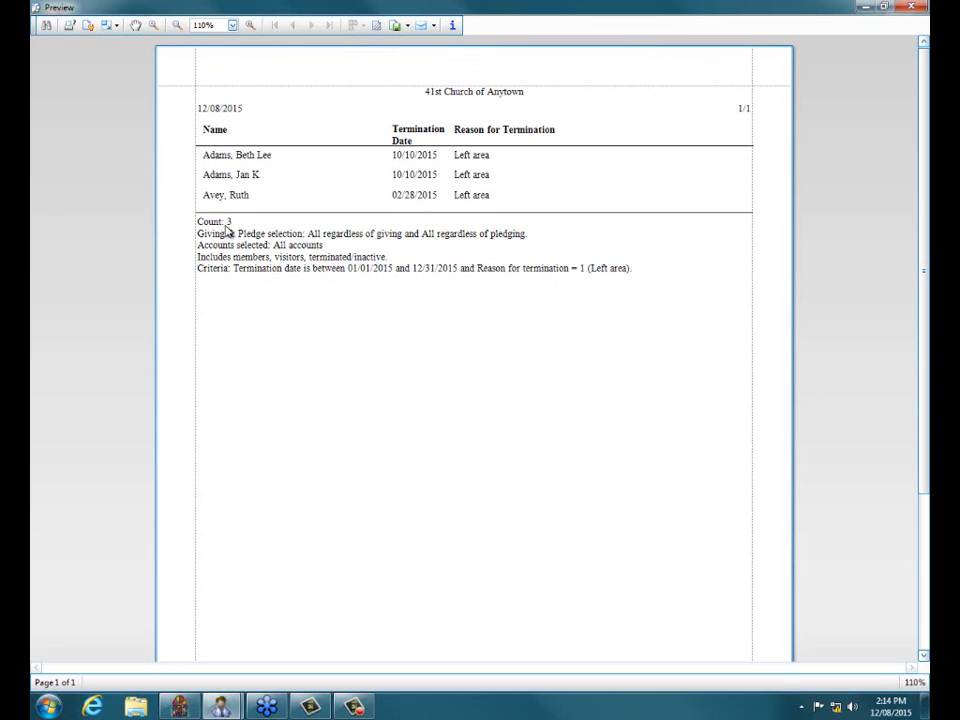
pyautogui.click(910, 8)
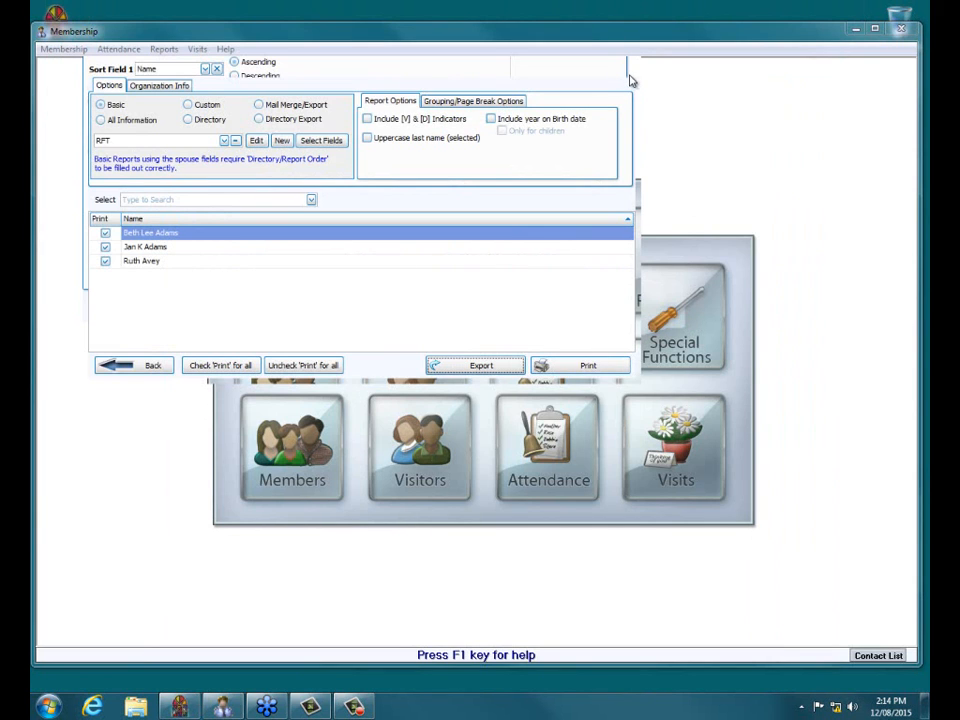
pyautogui.click(628, 69)
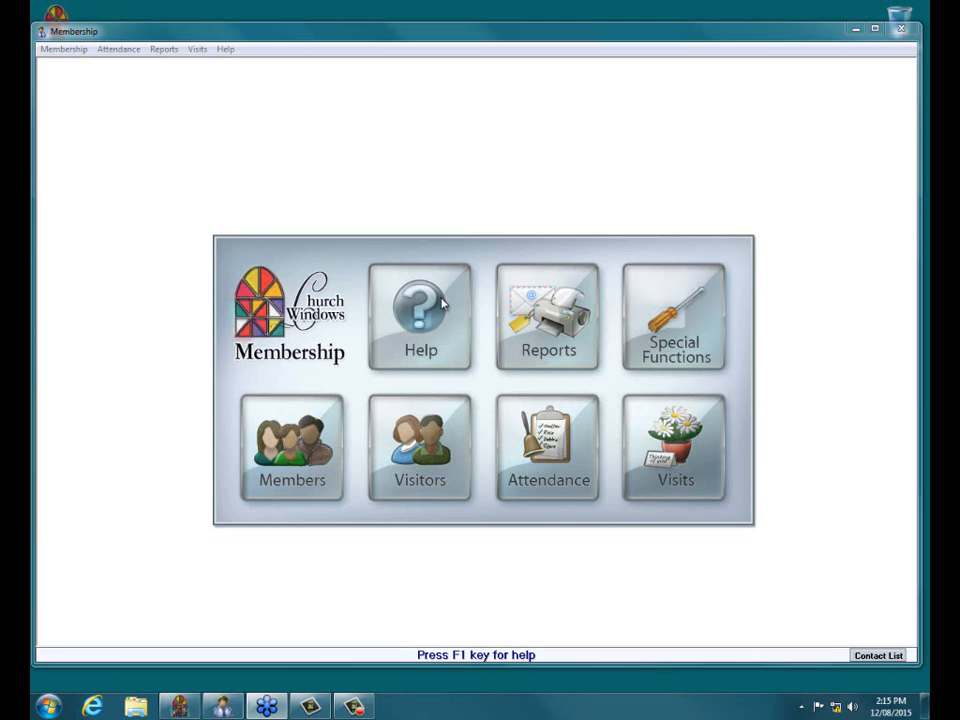
pyautogui.click(550, 318)
pyautogui.click(592, 330)
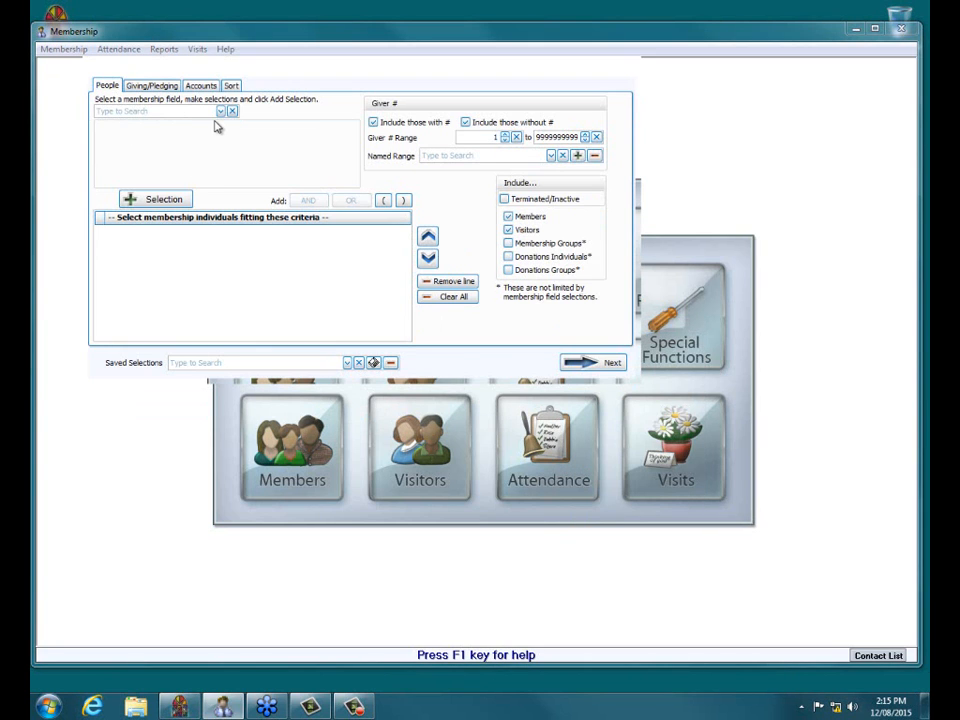
pyautogui.click(221, 112)
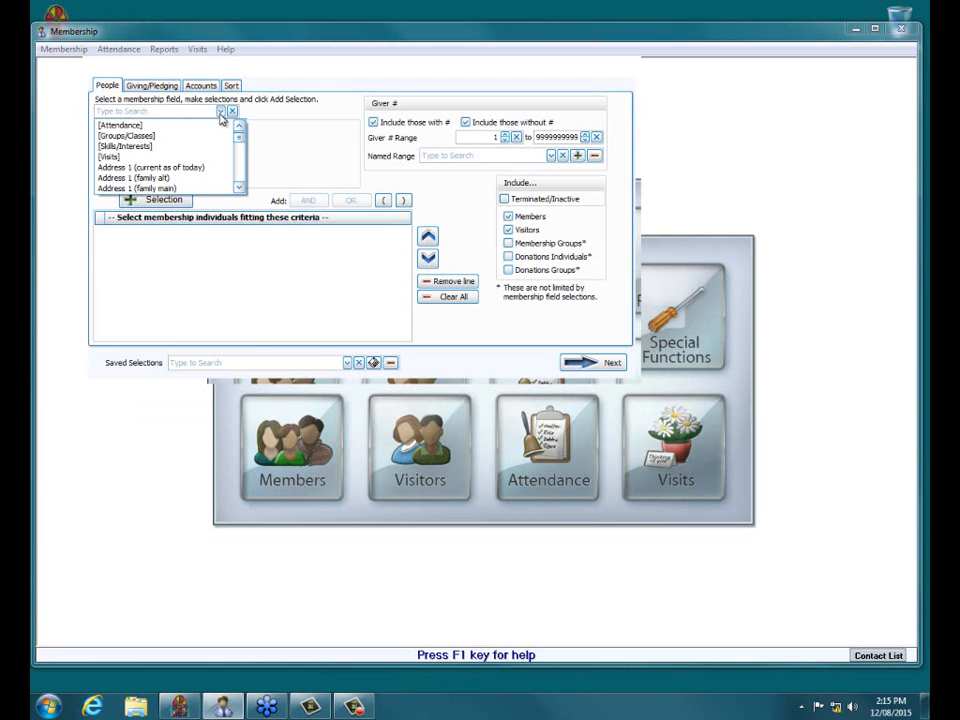
pyautogui.write('tion date')
pyautogui.click(167, 128)
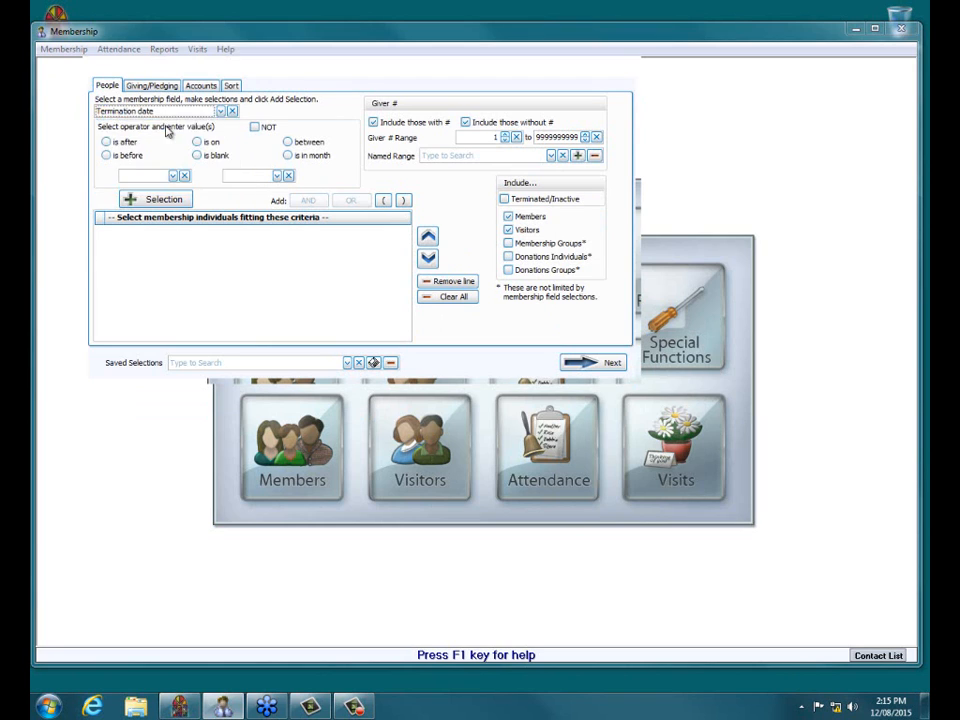
pyautogui.click(288, 142)
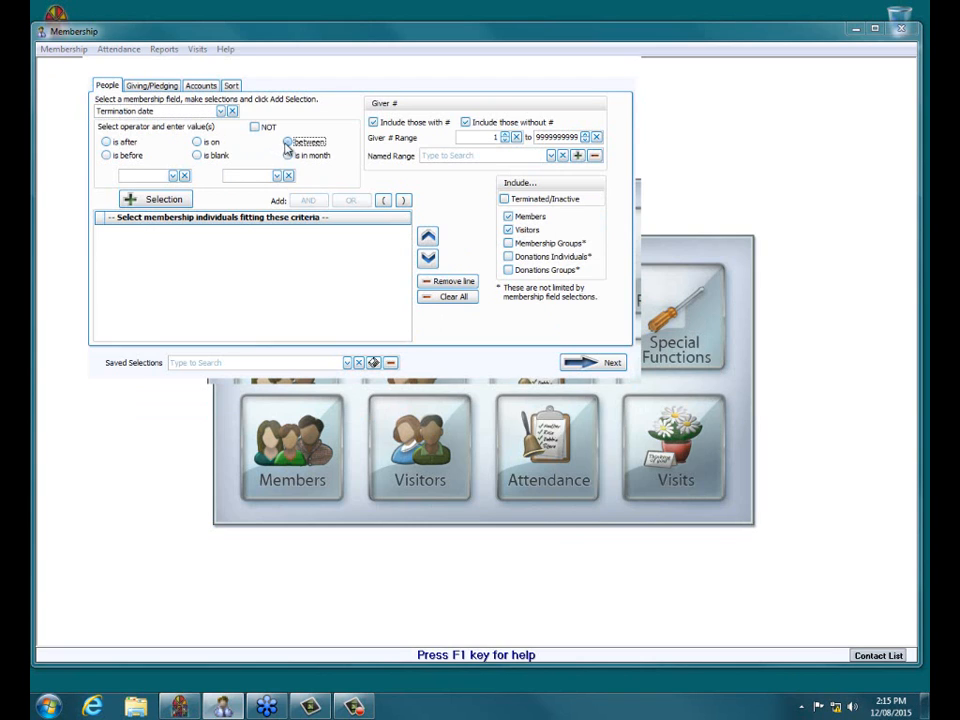
pyautogui.click(165, 173)
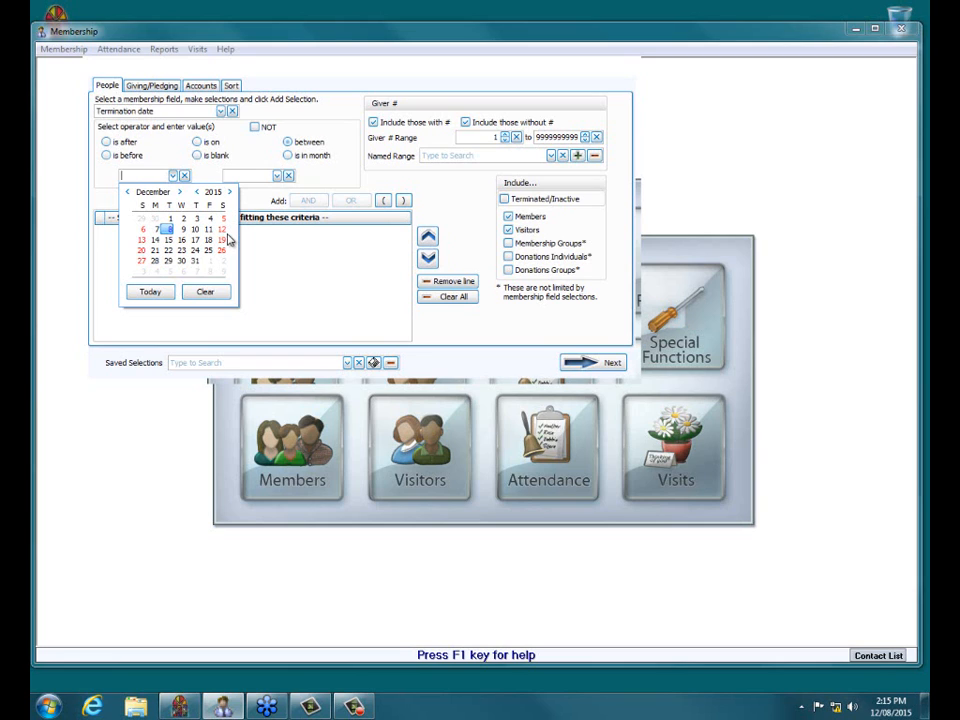
pyautogui.click(230, 192)
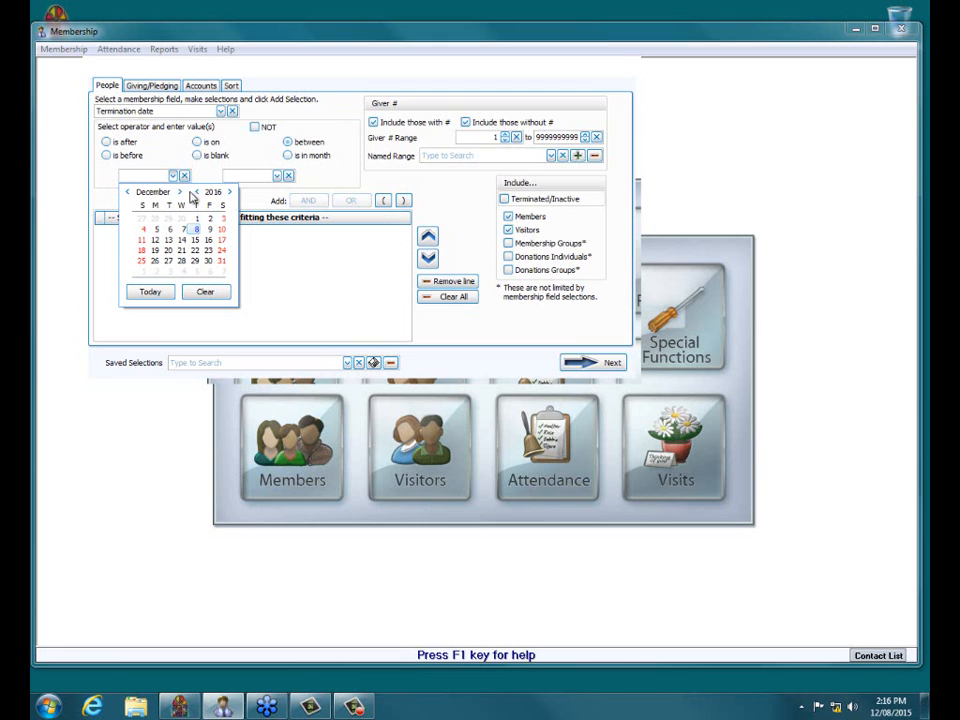
pyautogui.click(180, 192)
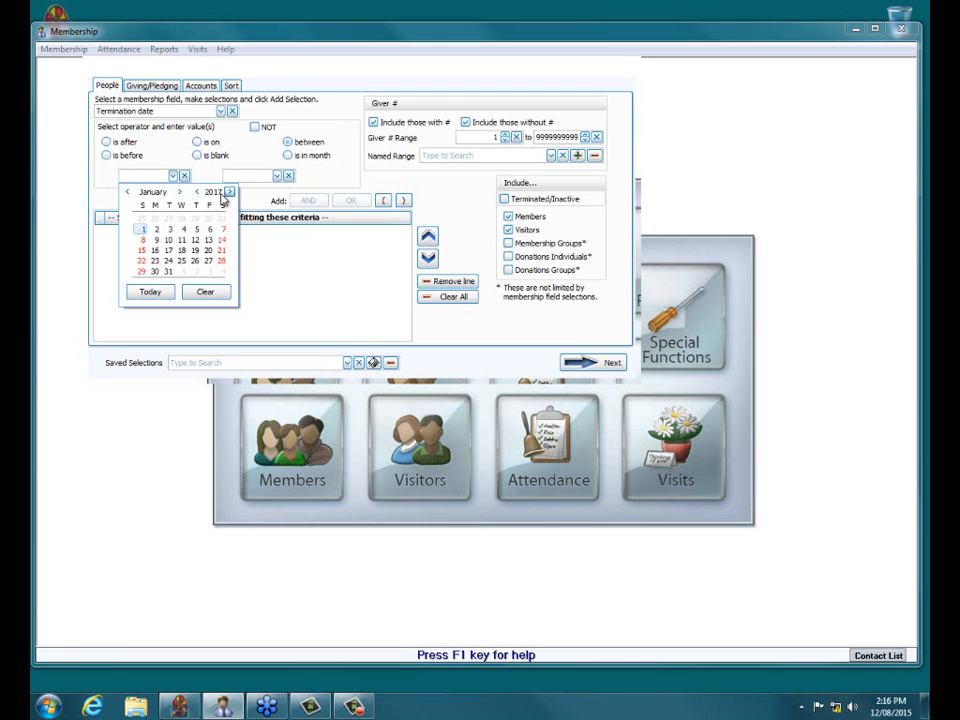
pyautogui.click(197, 192)
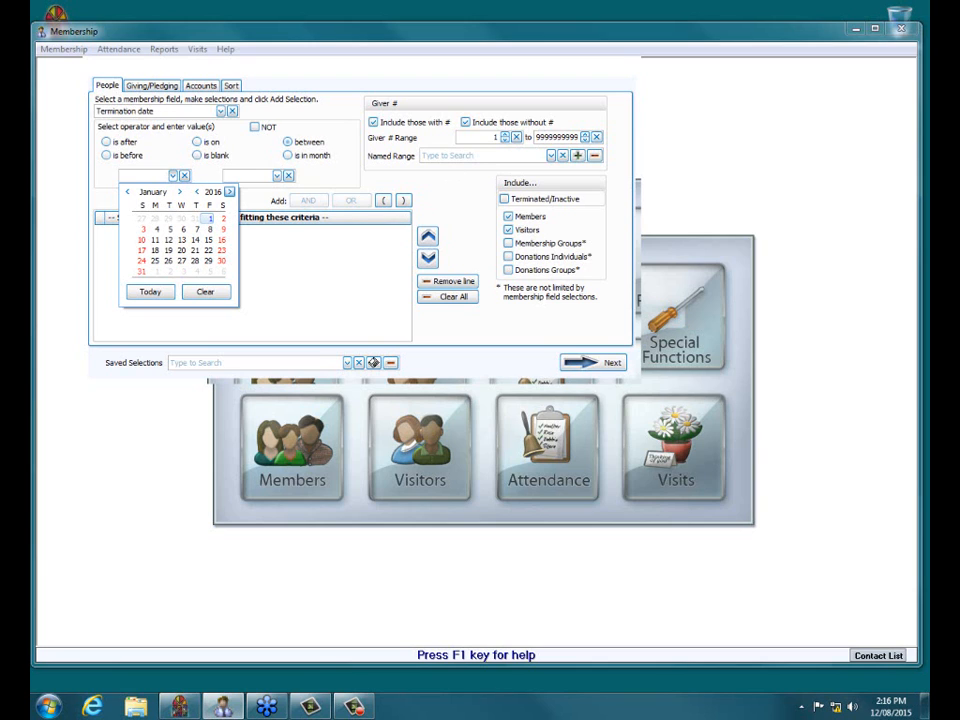
pyautogui.click(627, 71)
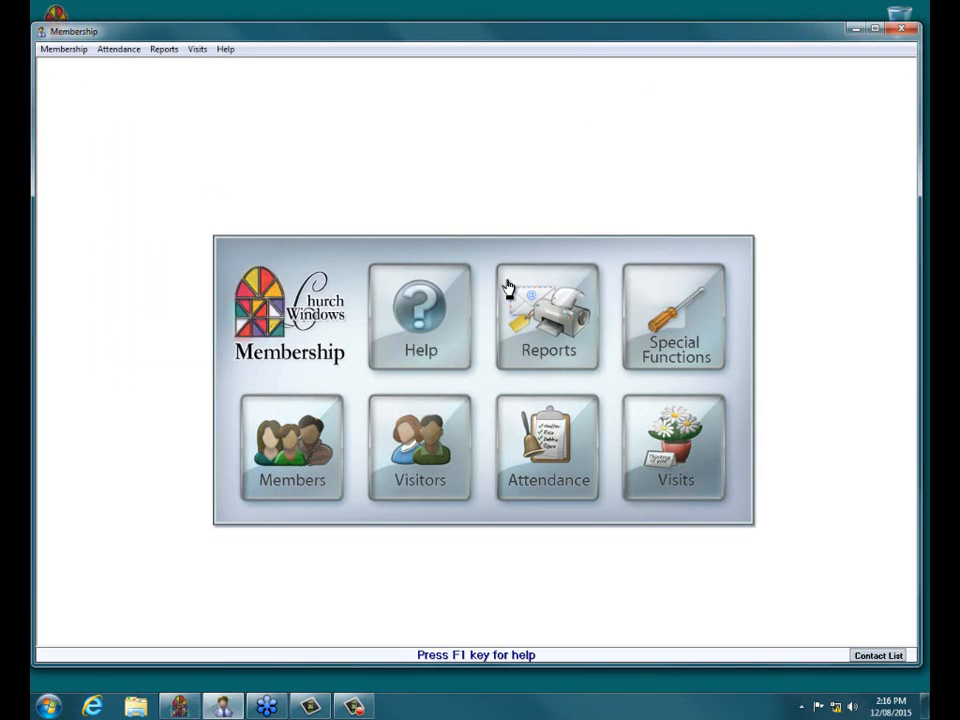
# Start a new Reports/Directory/Export selection and add a Reason for termination criterion covering every reason except 9 - Duplicate Record
pyautogui.click(540, 330)
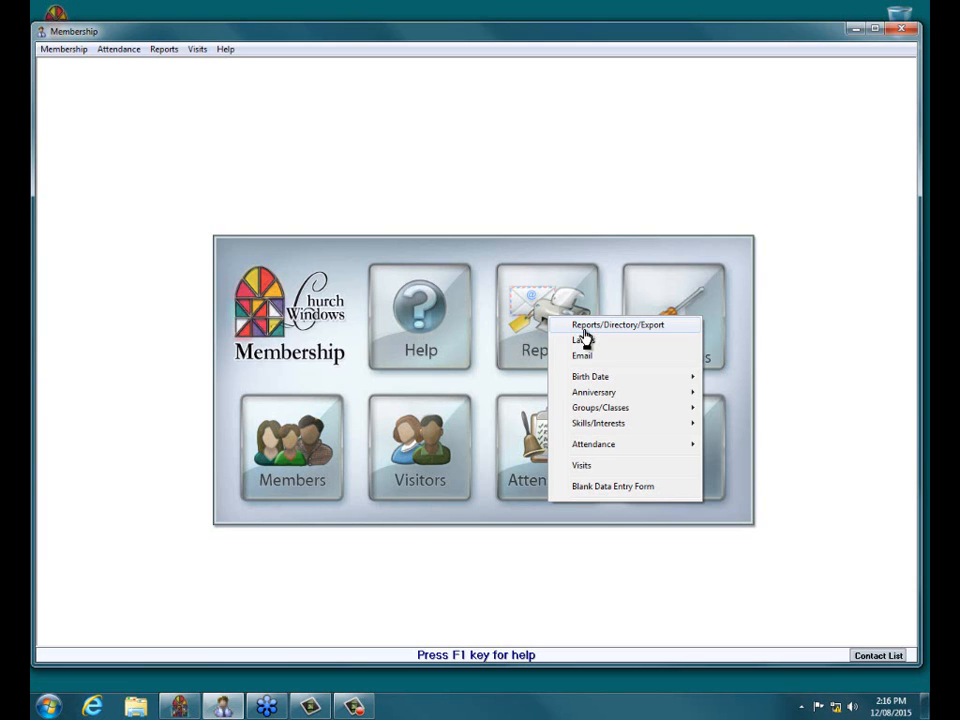
pyautogui.click(585, 334)
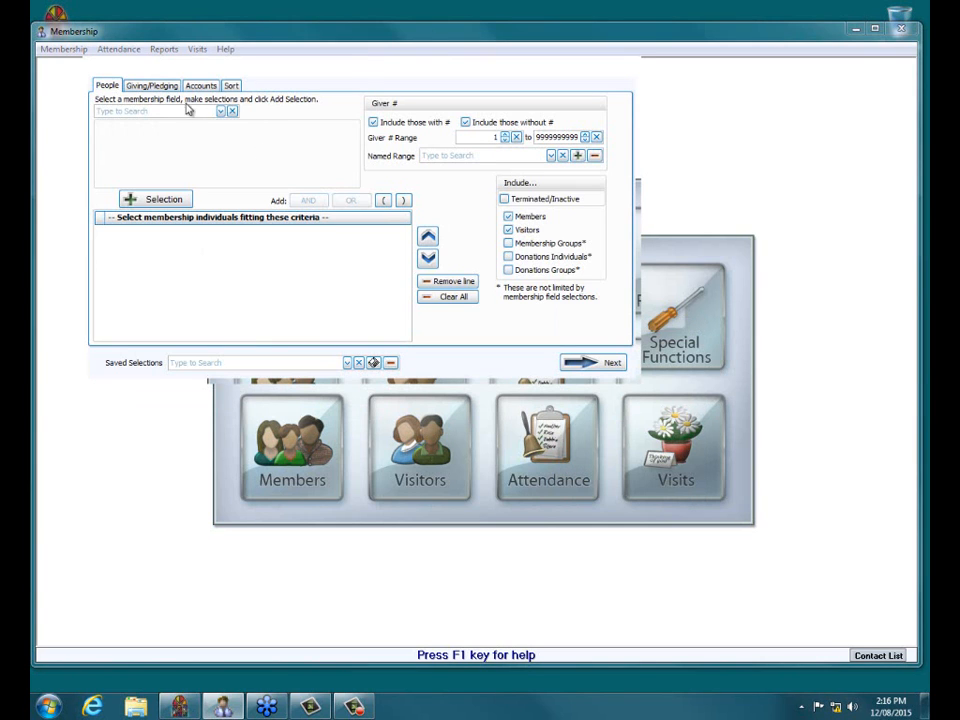
pyautogui.click(221, 111)
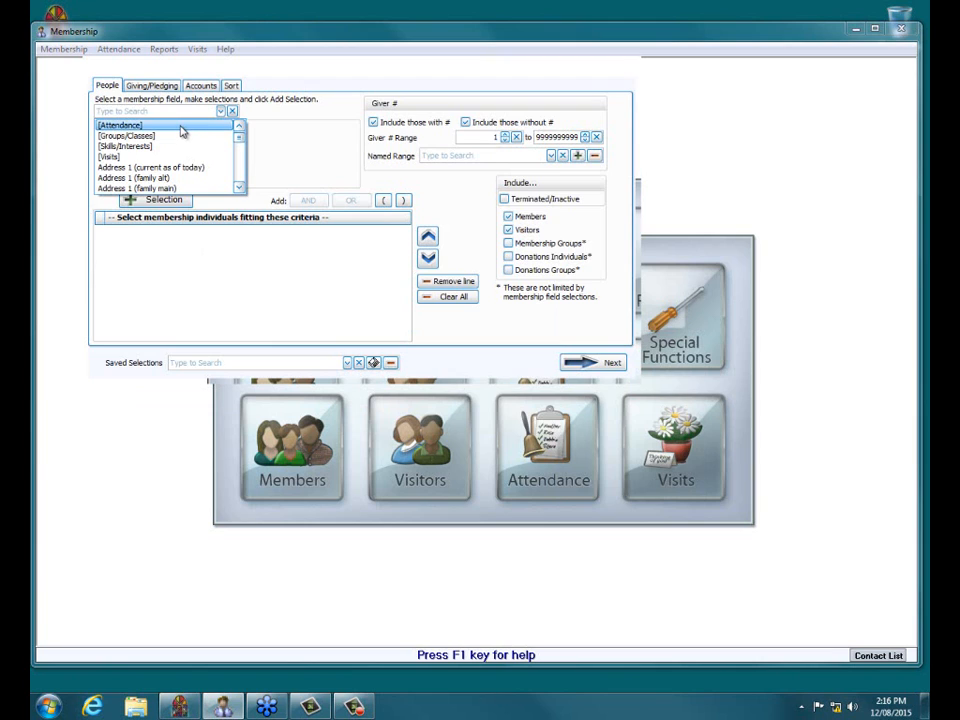
pyautogui.write('r termination')
pyautogui.click(182, 127)
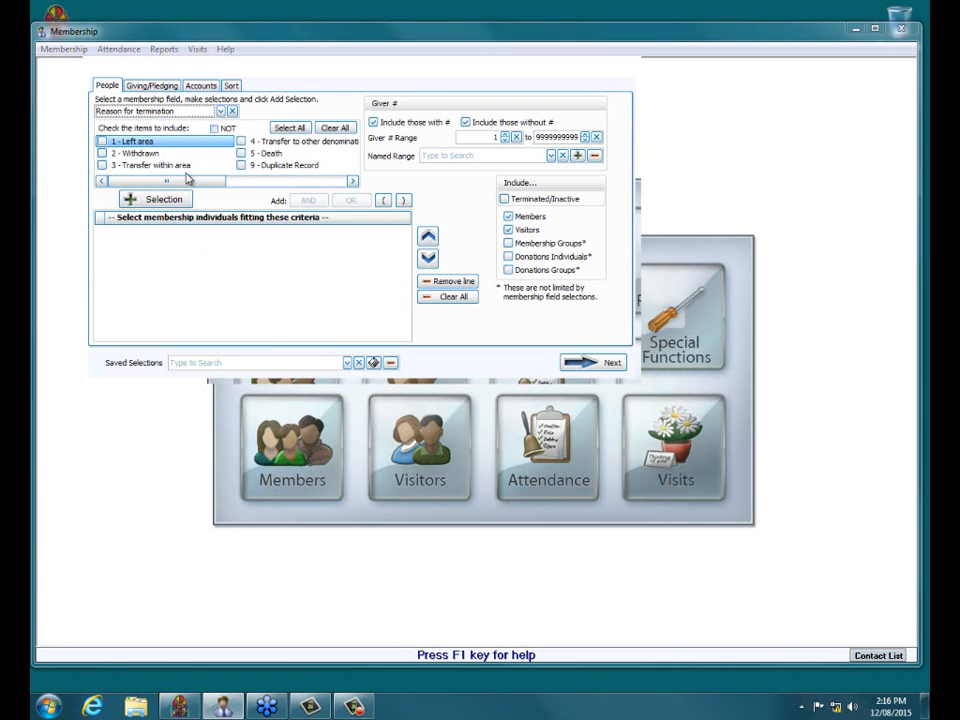
pyautogui.click(288, 128)
pyautogui.scroll(-2, 240, 172)
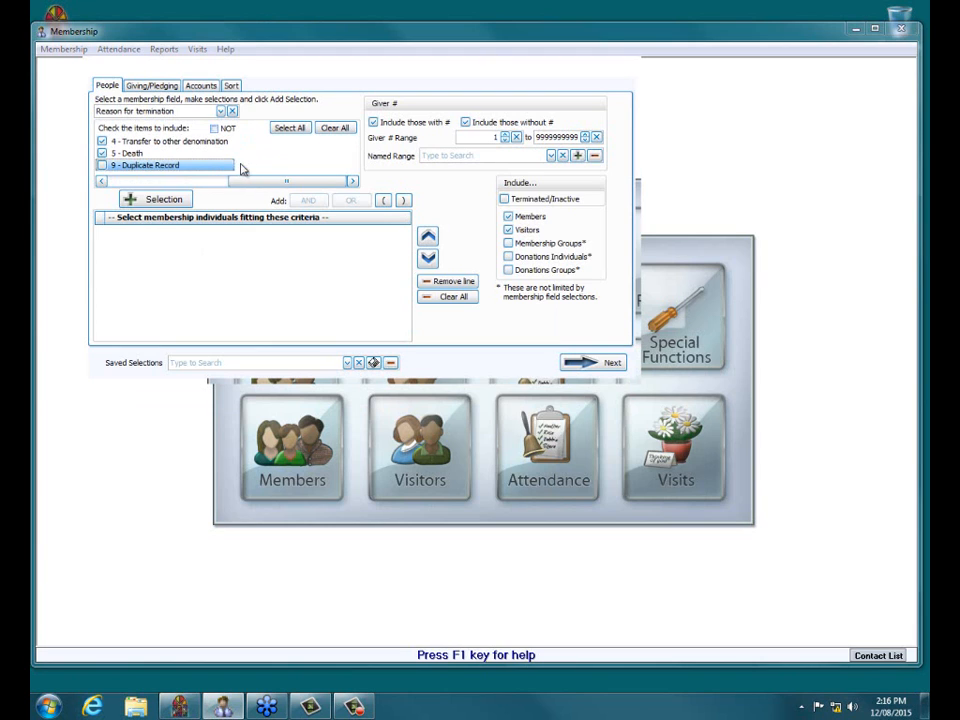
pyautogui.click(182, 200)
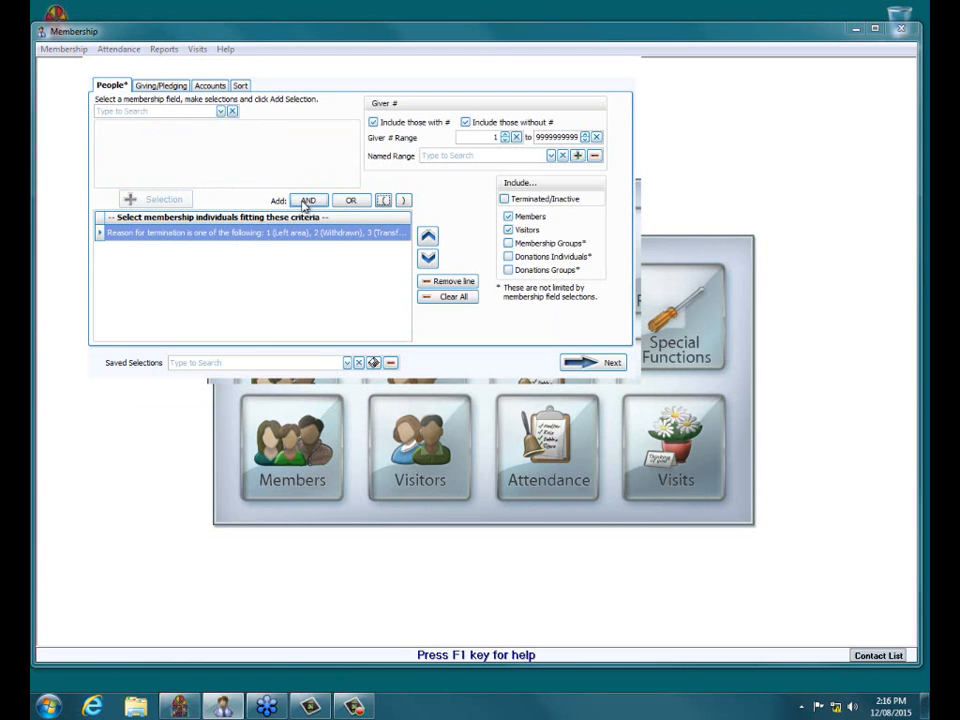
# Add an AND condition requiring the Termination date to be between 01/01/2015 and 12/31/2015
pyautogui.click(305, 201)
pyautogui.click(222, 111)
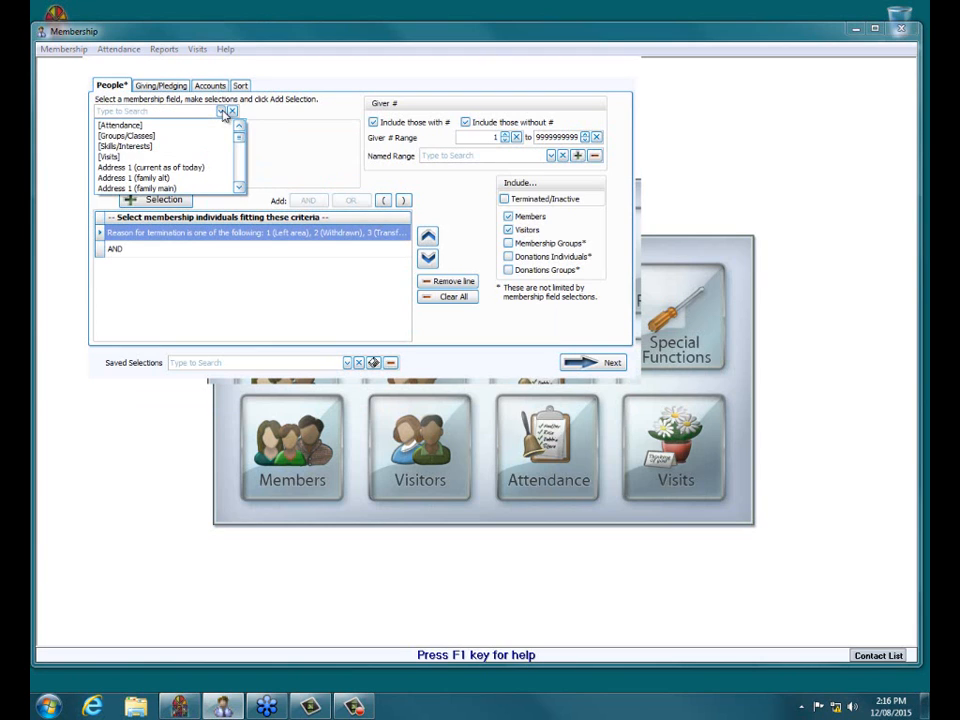
pyautogui.write('te')
pyautogui.click(154, 127)
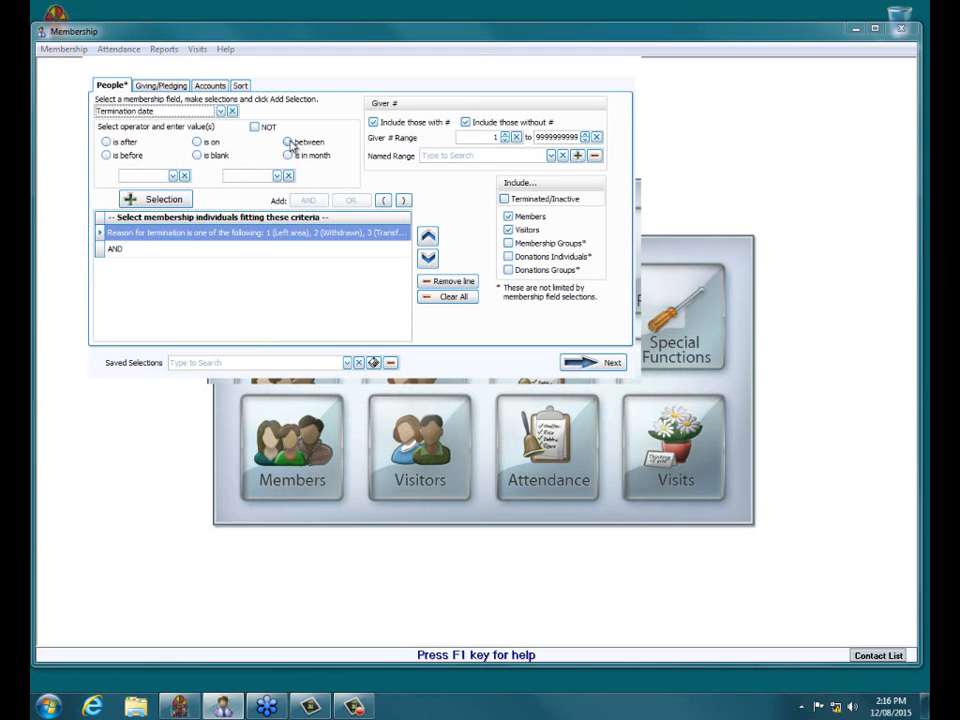
pyautogui.click(288, 142)
pyautogui.click(172, 175)
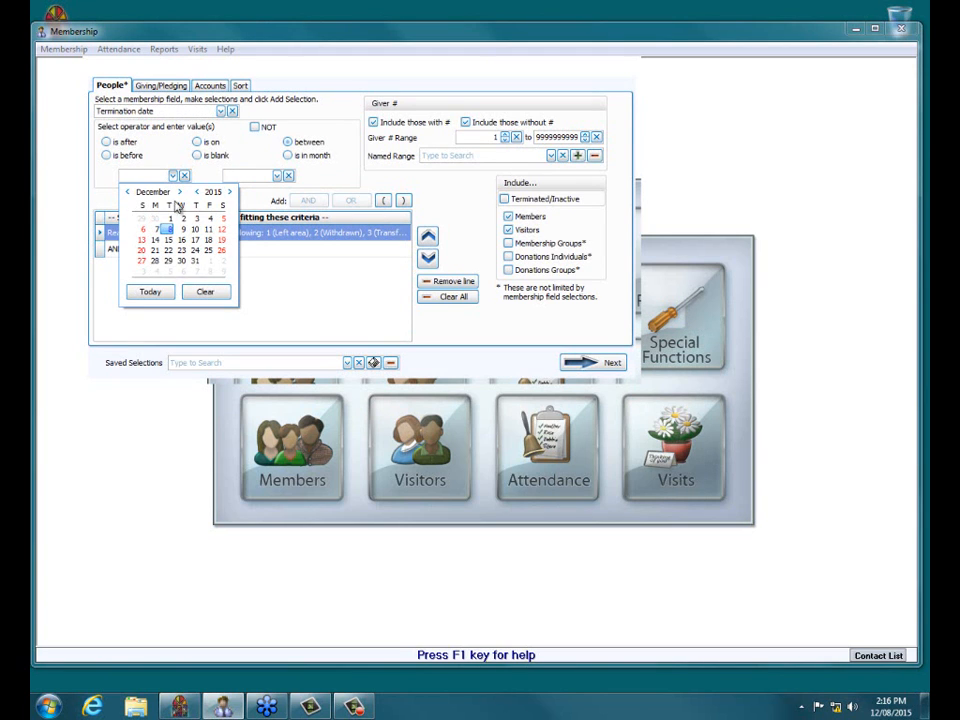
pyautogui.click(197, 191)
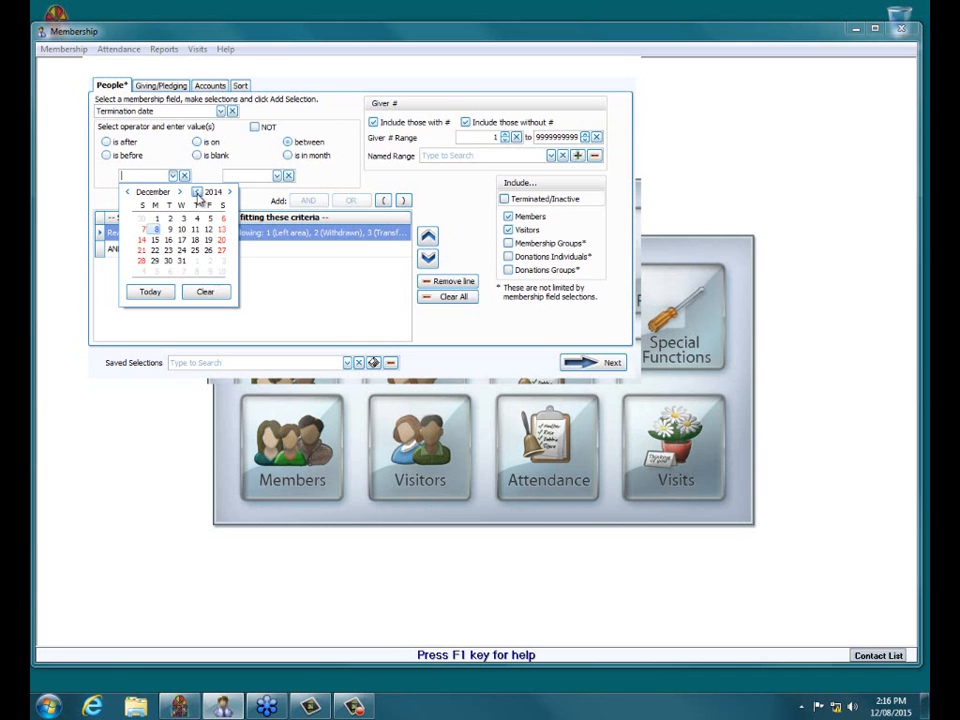
pyautogui.click(194, 263)
pyautogui.click(277, 175)
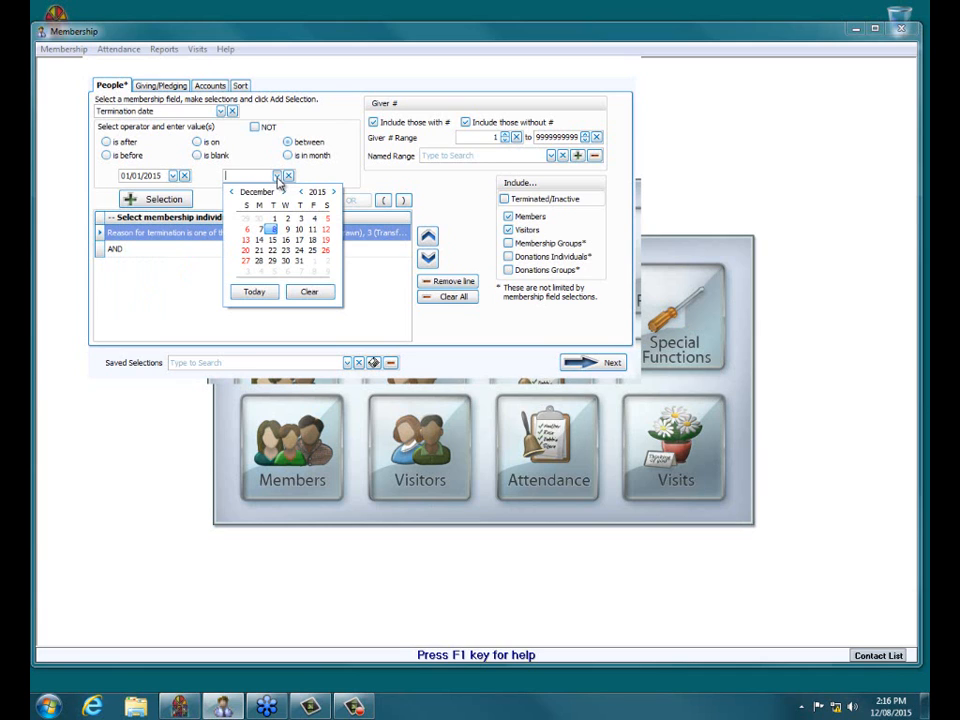
pyautogui.click(299, 260)
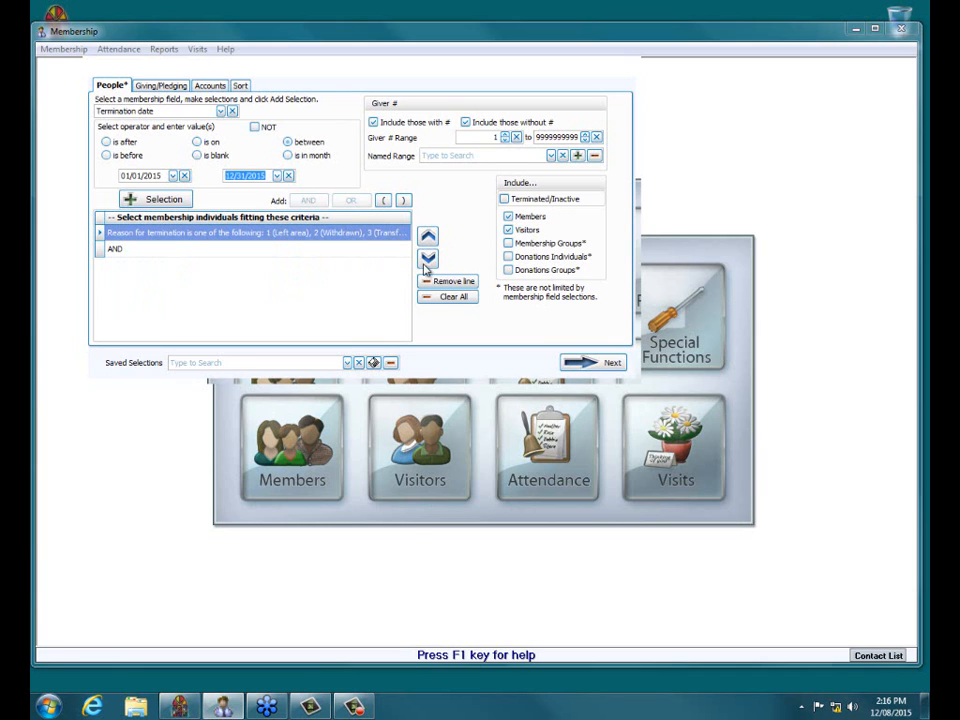
pyautogui.click(155, 199)
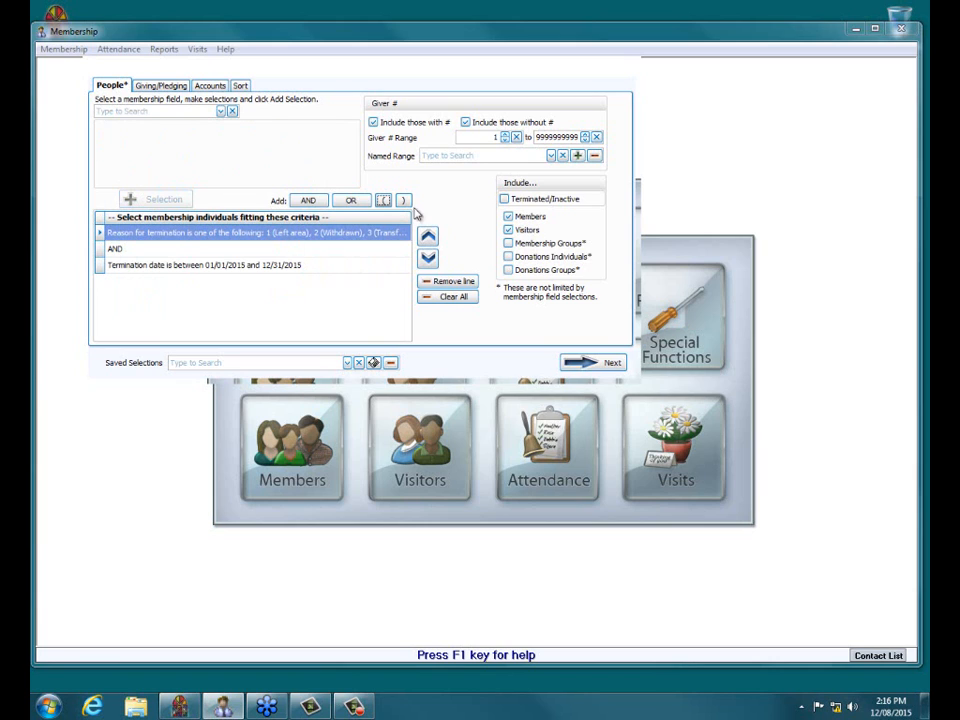
# Add another AND condition limiting Directory/report order to 1 - Primary
pyautogui.click(308, 200)
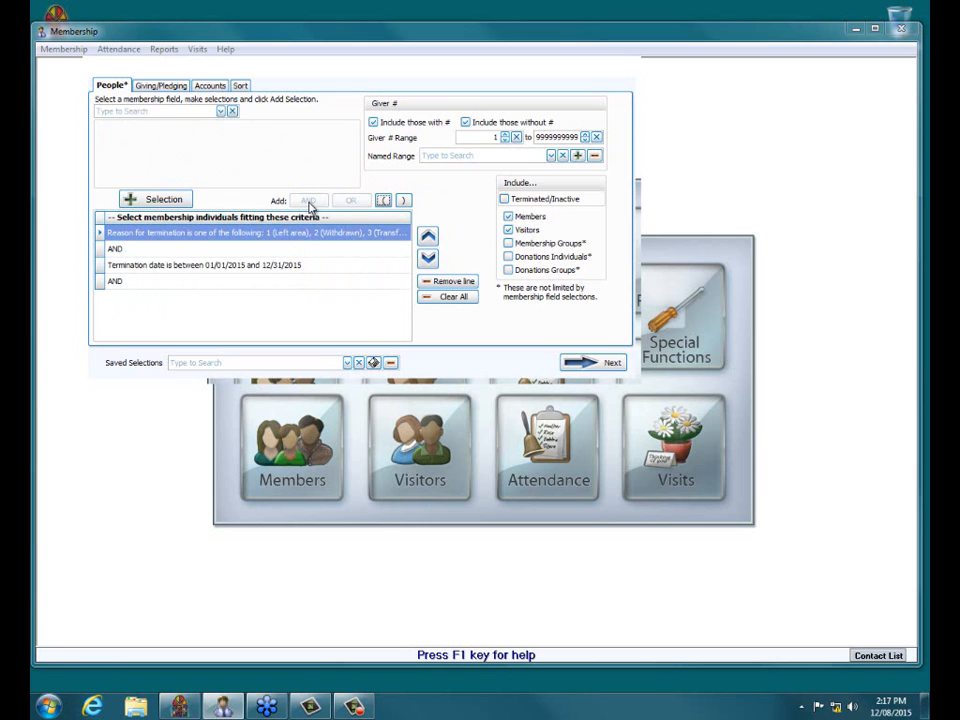
pyautogui.click(222, 112)
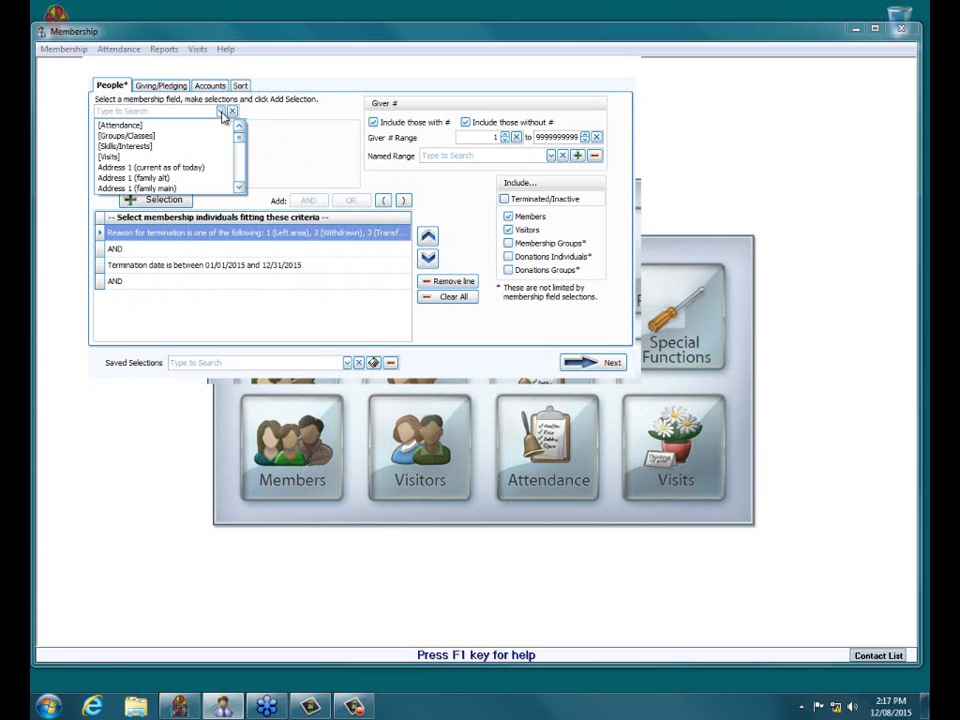
pyautogui.write('di')
pyautogui.click(182, 128)
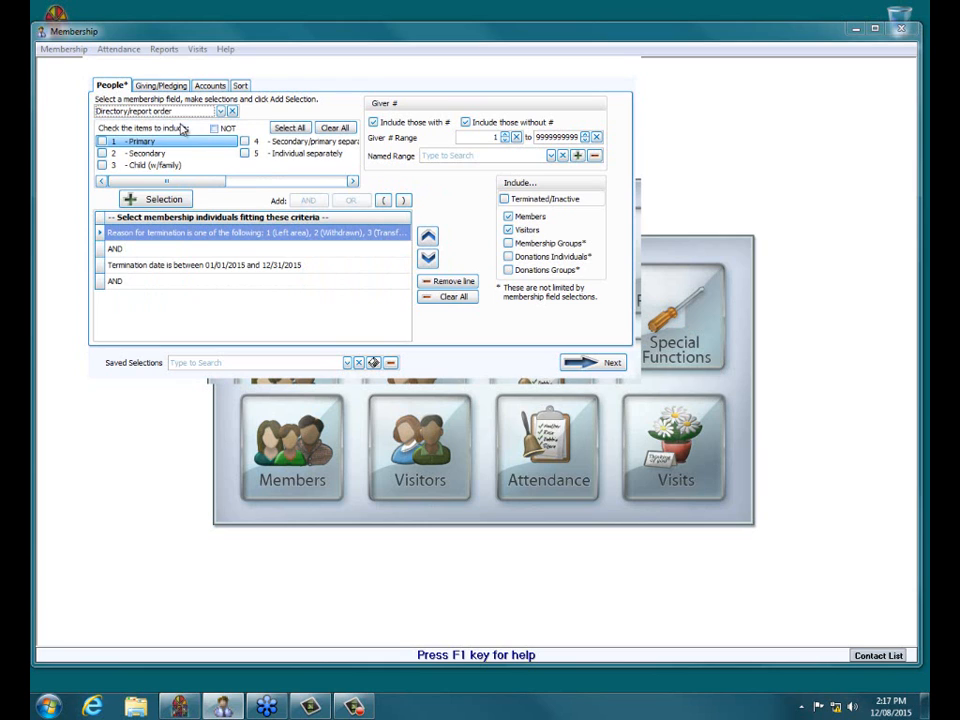
pyautogui.click(102, 141)
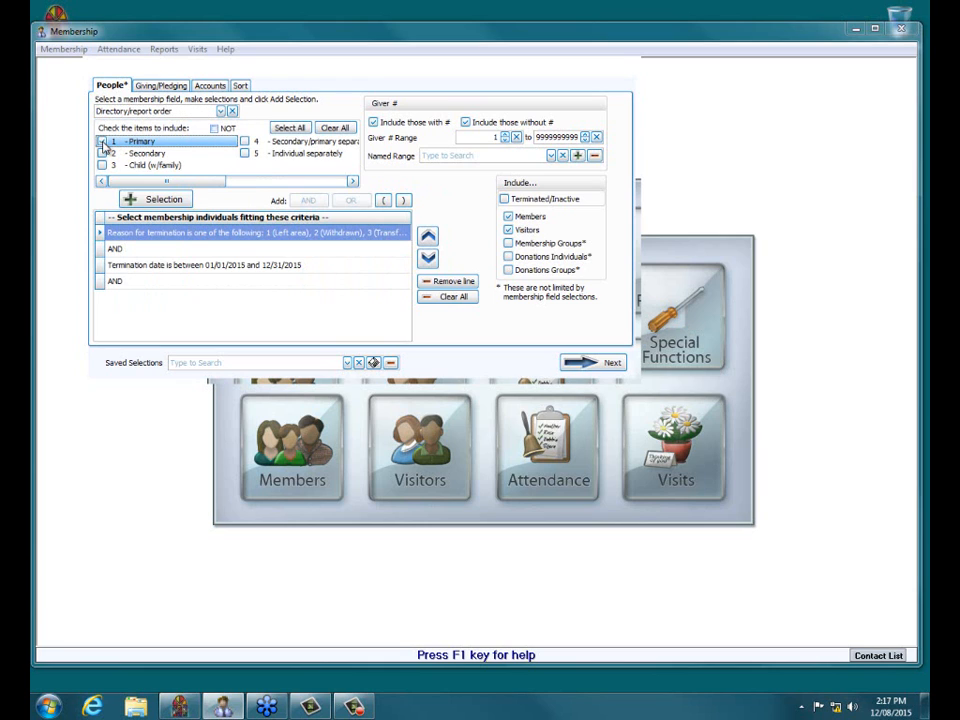
pyautogui.click(137, 204)
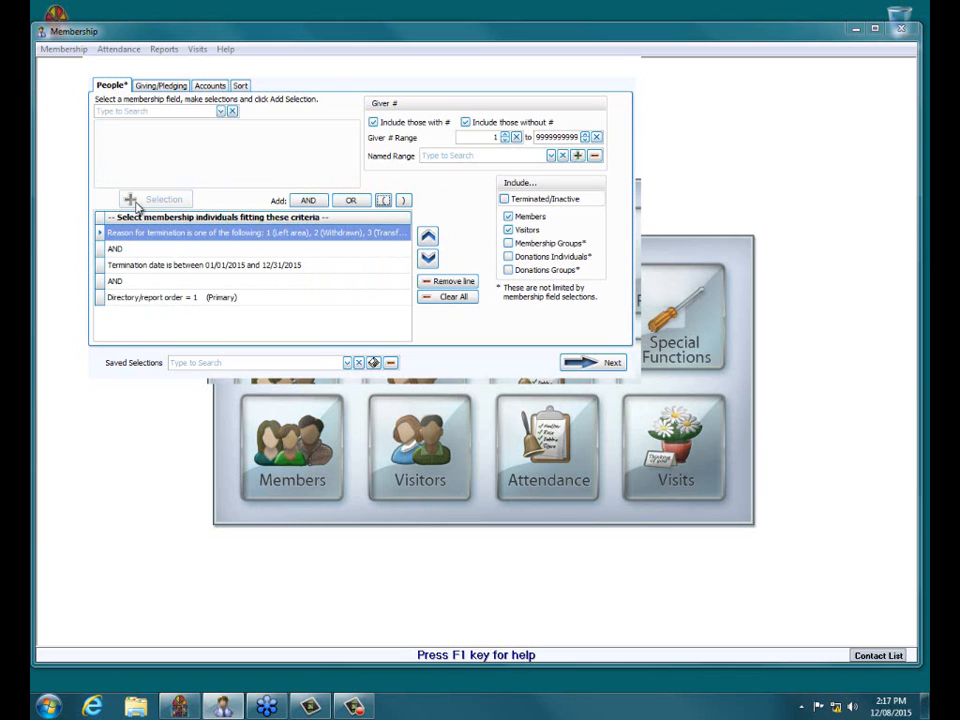
# Try to gather the matching people with Terminated/Inactive included, then return to the criteria and close the report window
pyautogui.click(600, 365)
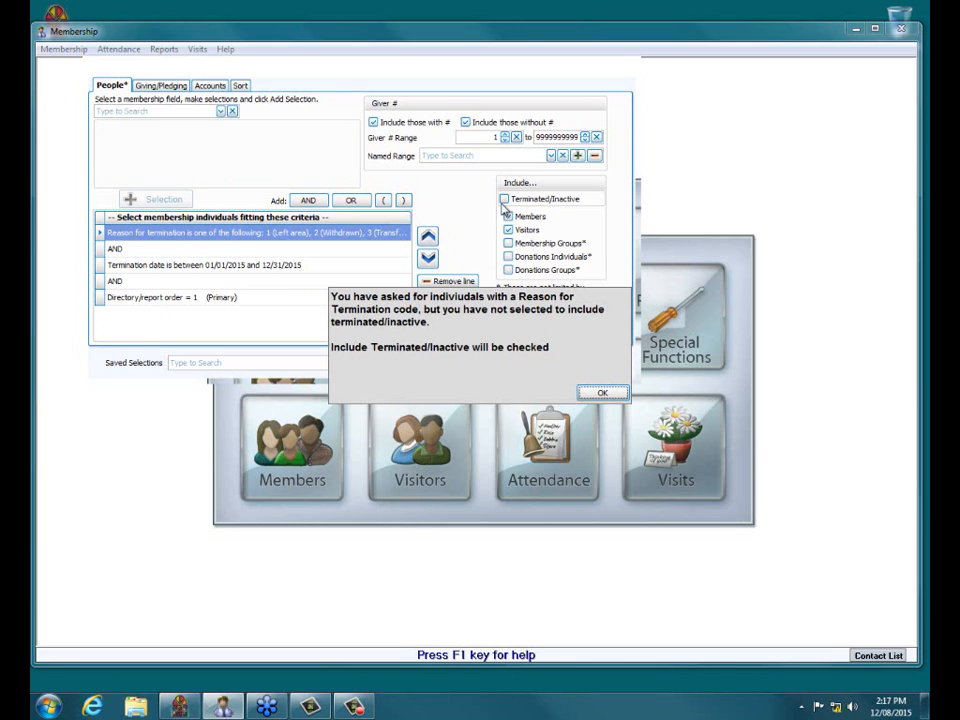
pyautogui.click(593, 396)
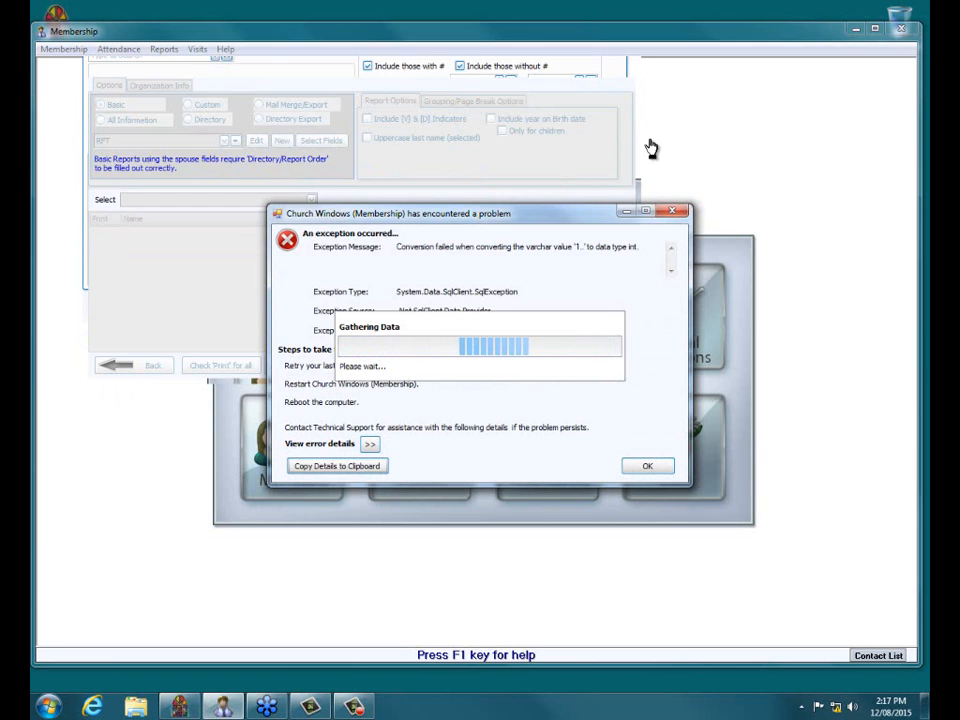
pyautogui.click(673, 211)
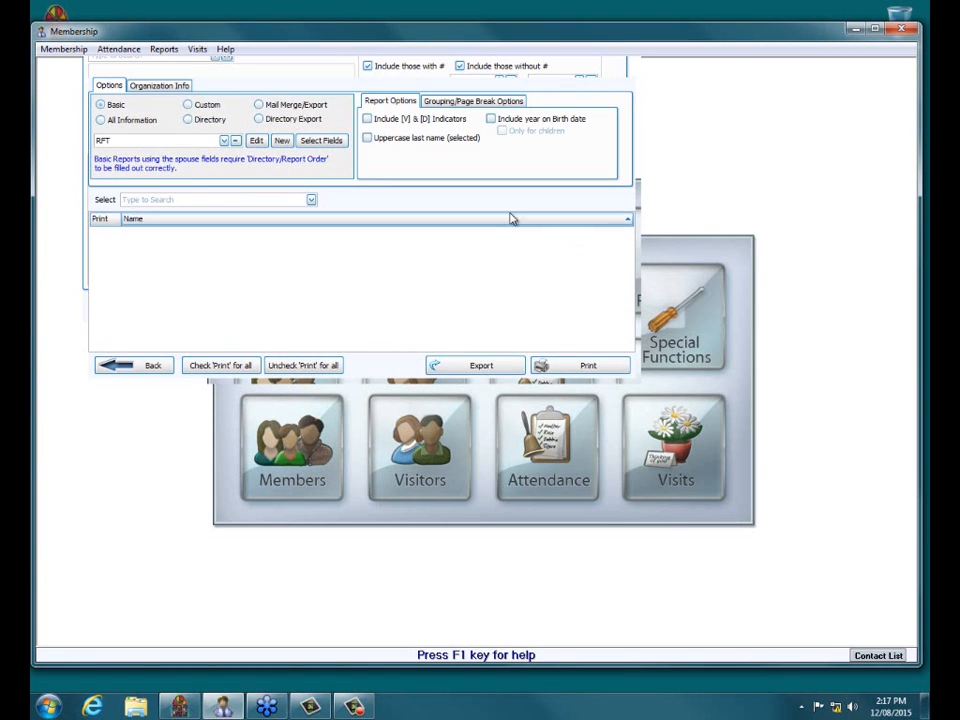
pyautogui.click(153, 366)
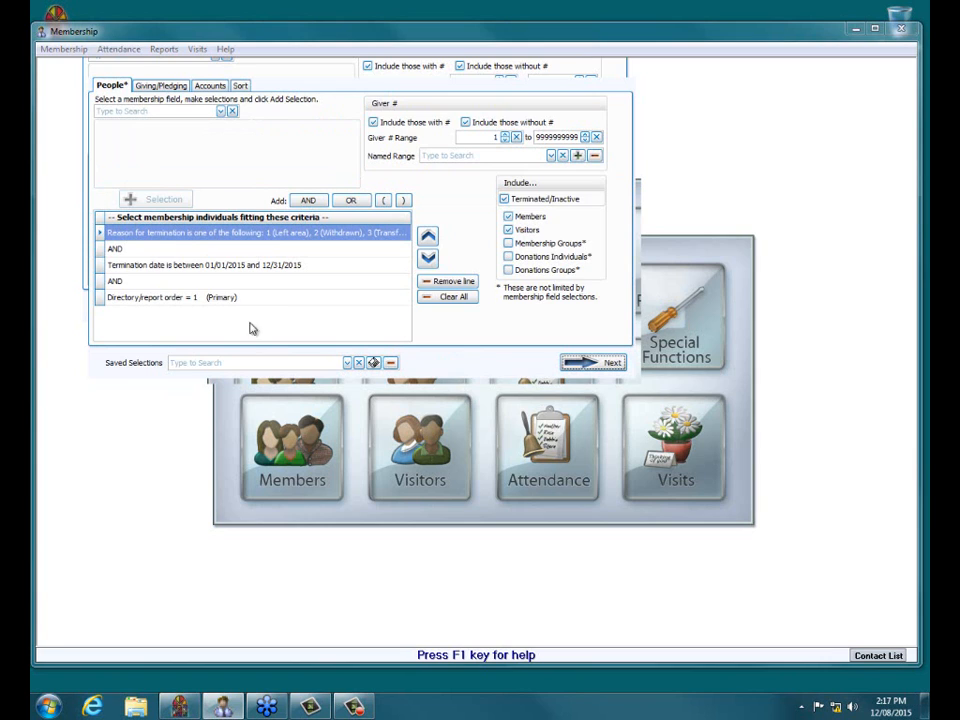
pyautogui.click(627, 70)
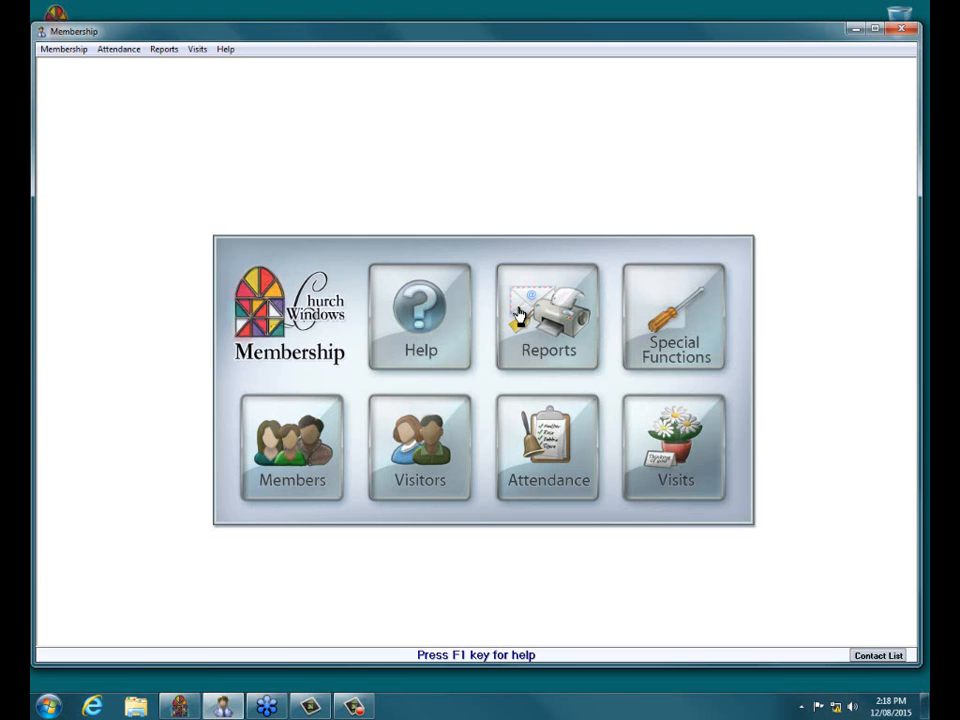
# Open the member records and run a Find on the Reason for termination field
pyautogui.click(312, 437)
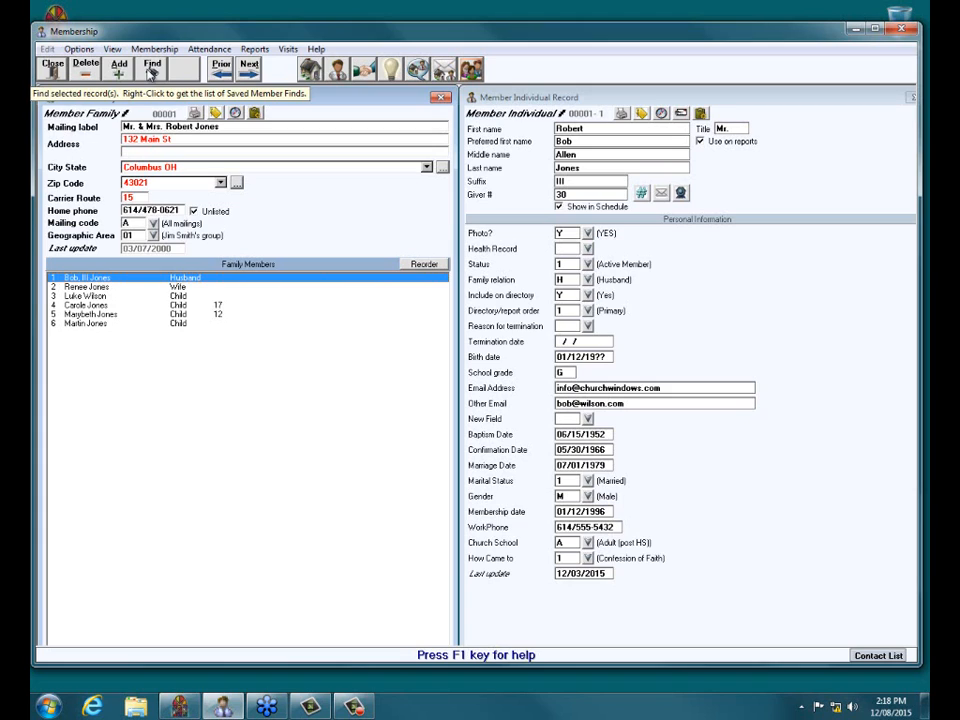
pyautogui.click(150, 72)
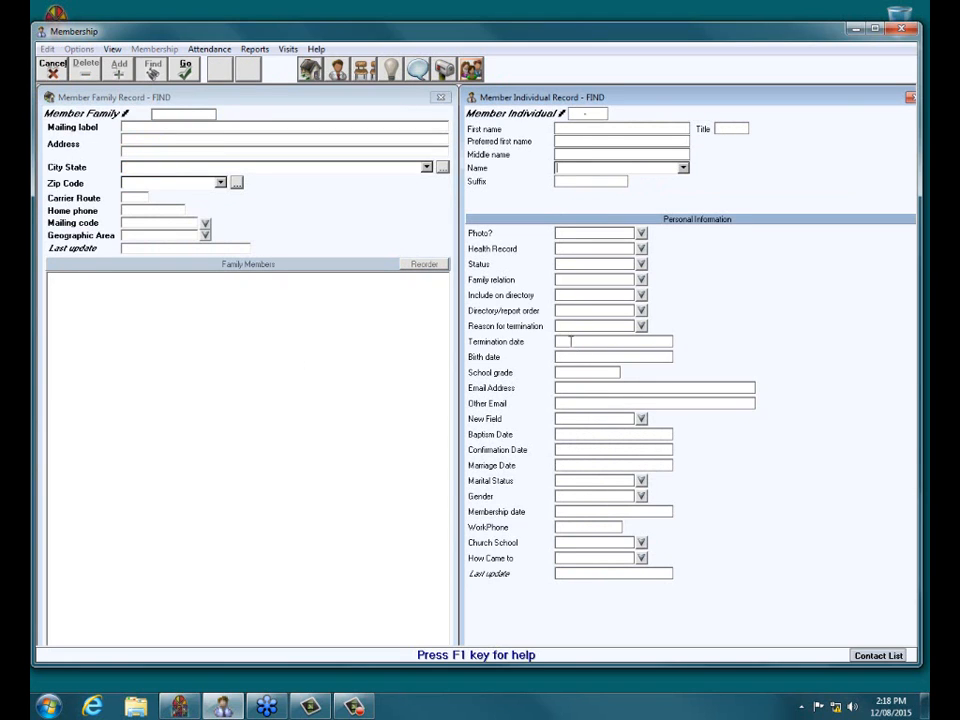
pyautogui.click(566, 326)
pyautogui.click(180, 70)
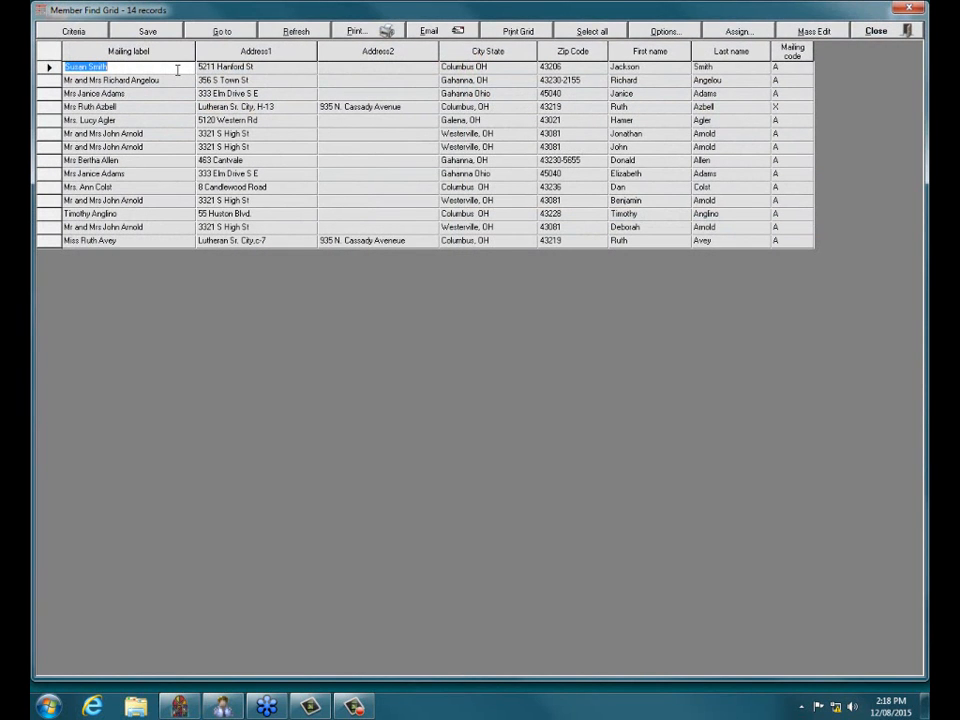
# Go to the third member in the Find Grid, clear that person's Reason for termination, and save the record
pyautogui.click(46, 93)
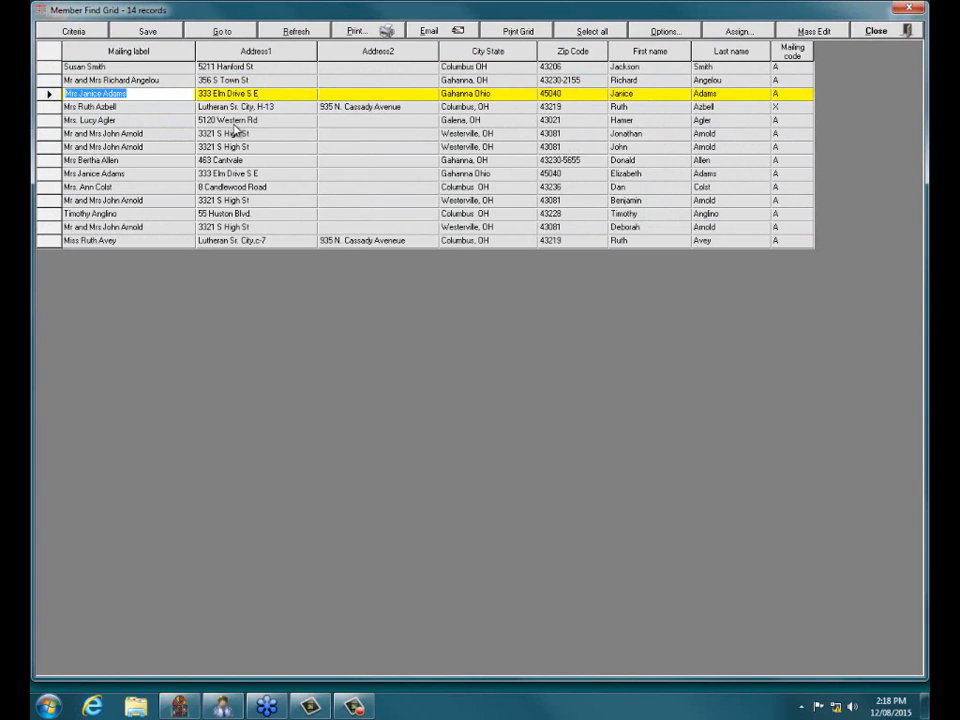
pyautogui.click(223, 31)
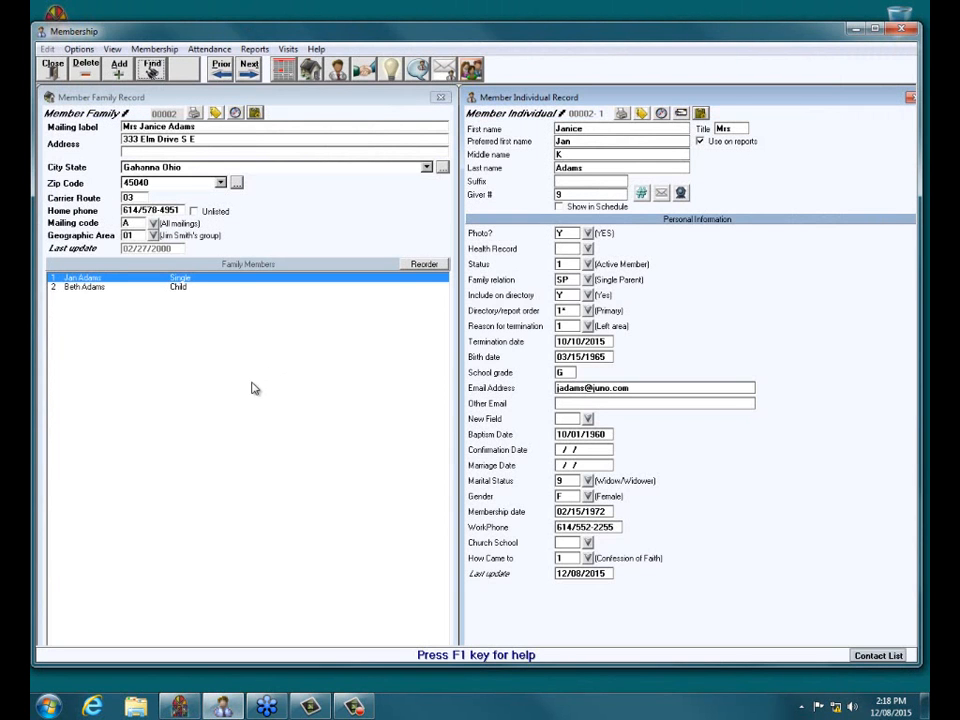
pyautogui.click(571, 326)
pyautogui.press('BackSpace')
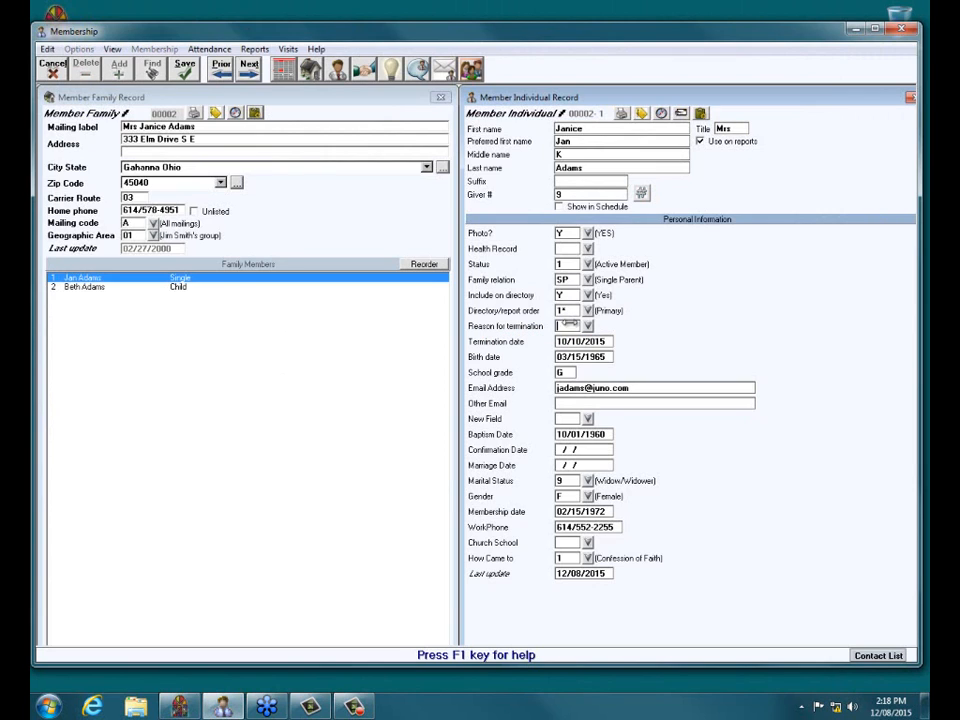
pyautogui.click(186, 70)
# Clear the Reason for termination on the child's record in the same family, save it, and close the member records
pyautogui.click(80, 287)
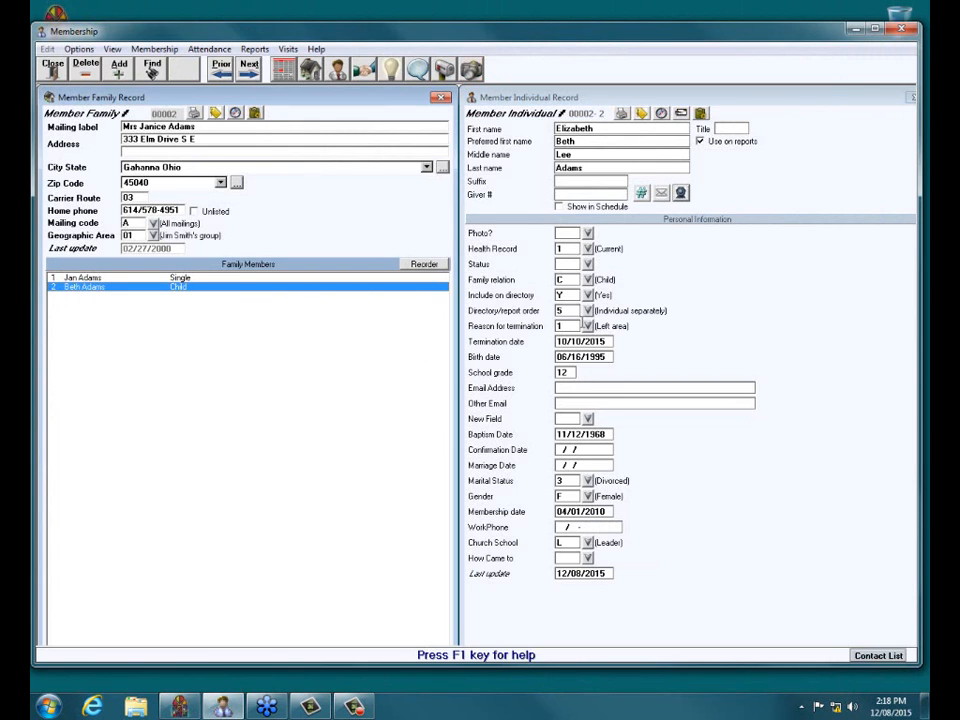
pyautogui.doubleClick(575, 326)
pyautogui.press('Delete')
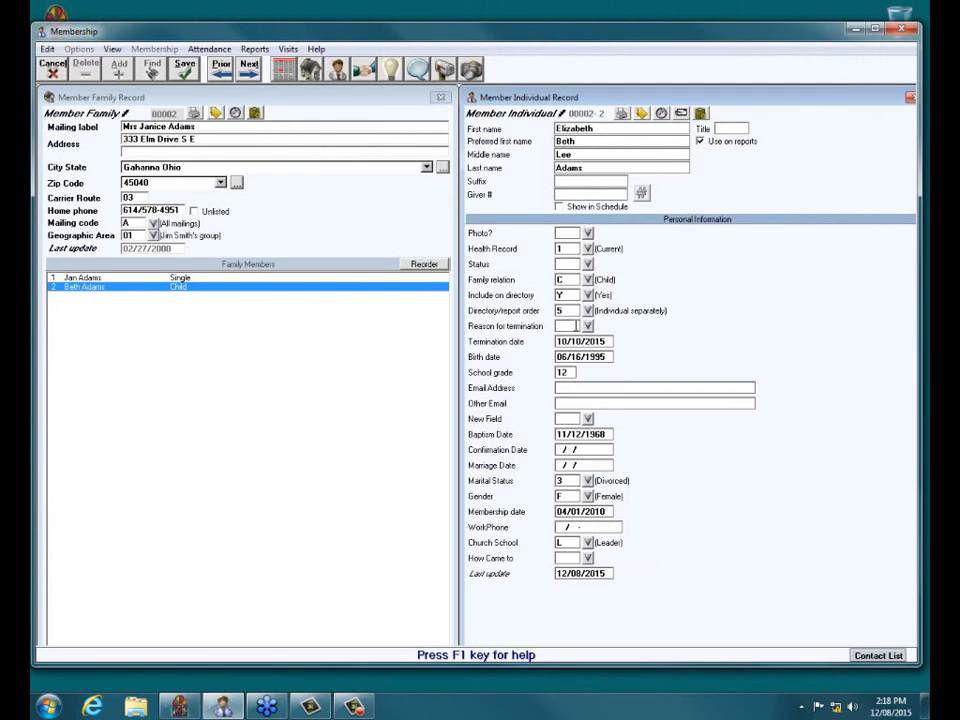
pyautogui.click(186, 70)
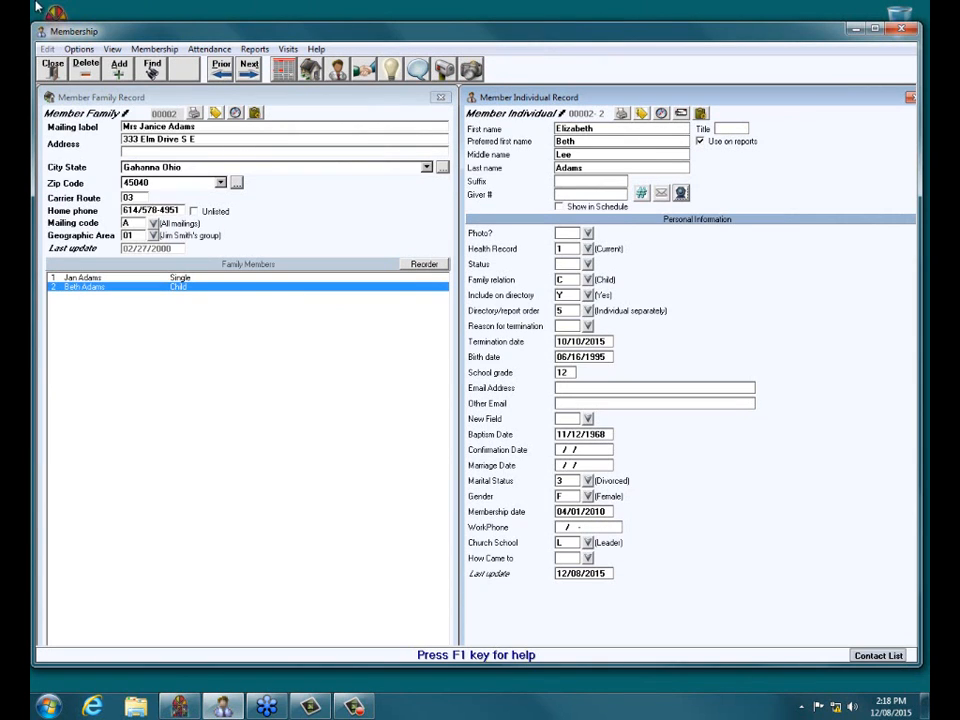
pyautogui.click(53, 70)
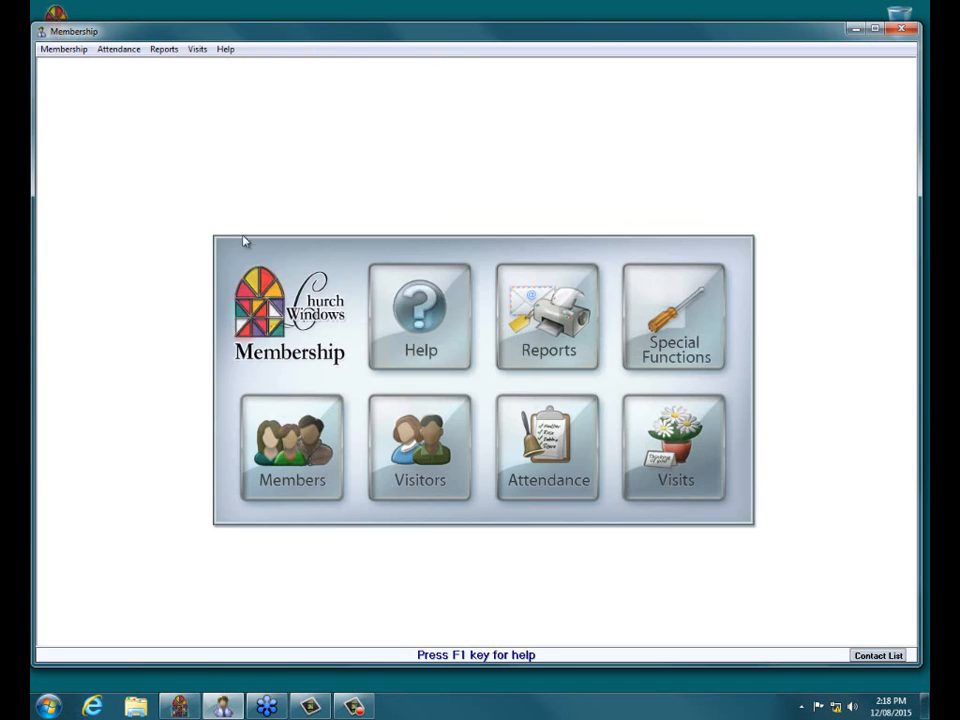
# Find the reinstated child by last name in the member records, and display the single parent's individual record from the same family
pyautogui.click(298, 472)
pyautogui.click(157, 66)
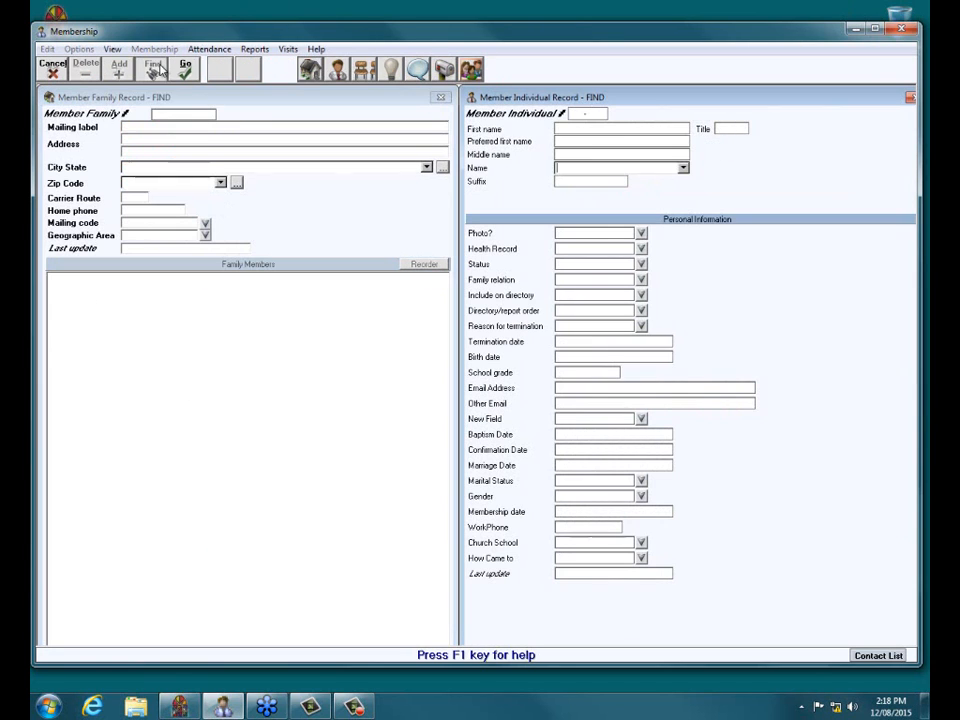
pyautogui.write('adams')
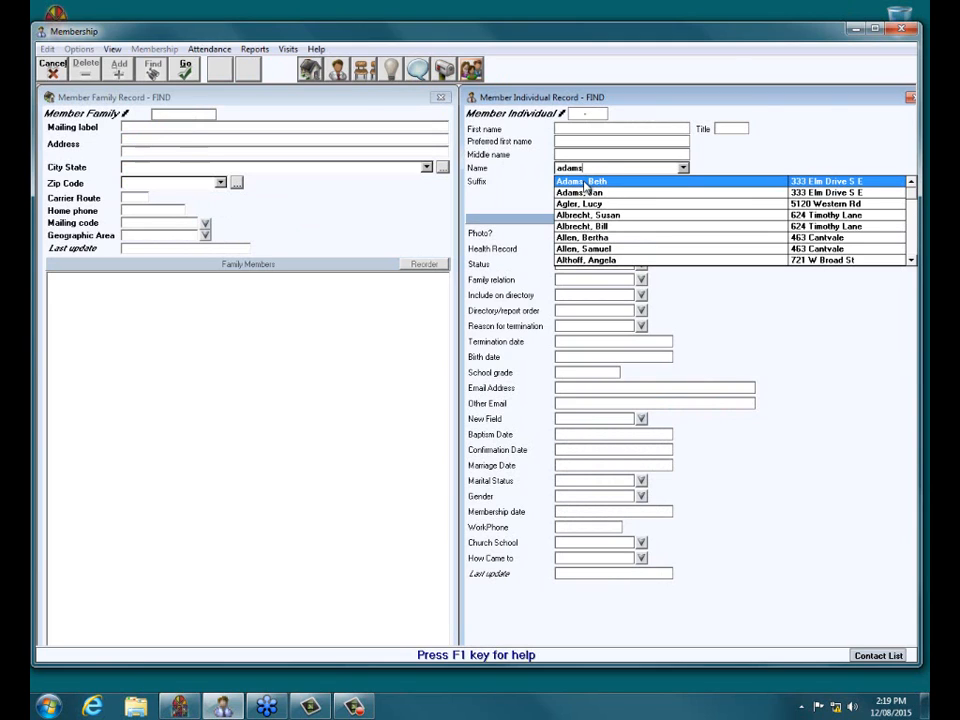
pyautogui.click(598, 184)
pyautogui.click(186, 67)
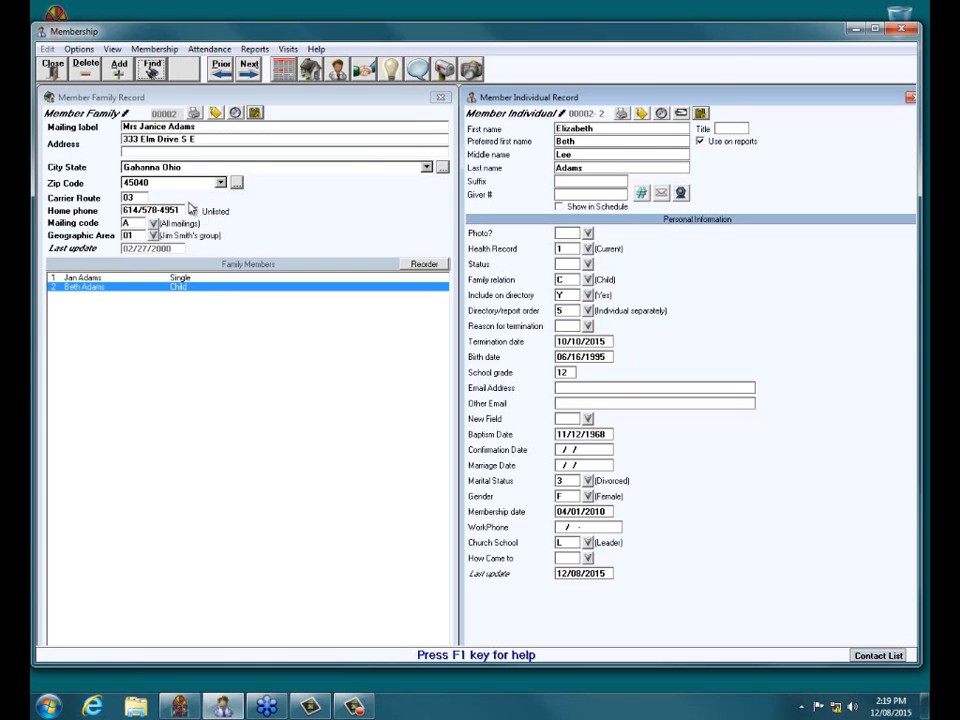
pyautogui.click(82, 277)
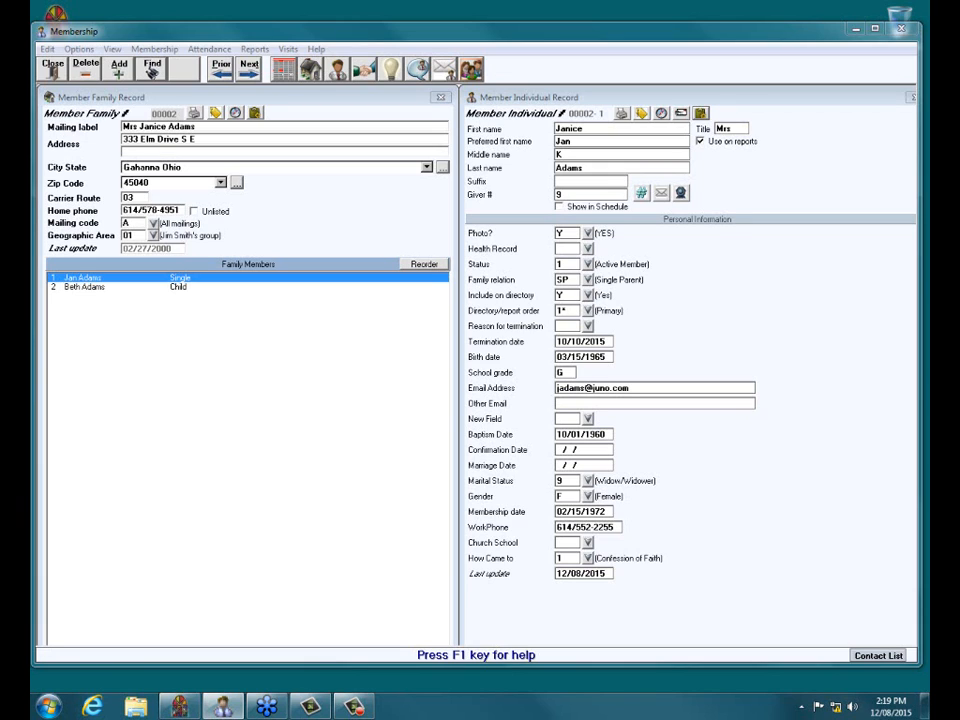
# Switch to Internet Explorer, examine the Download Current Updates page on the Church Windows website, and close all tabs
pyautogui.click(92, 707)
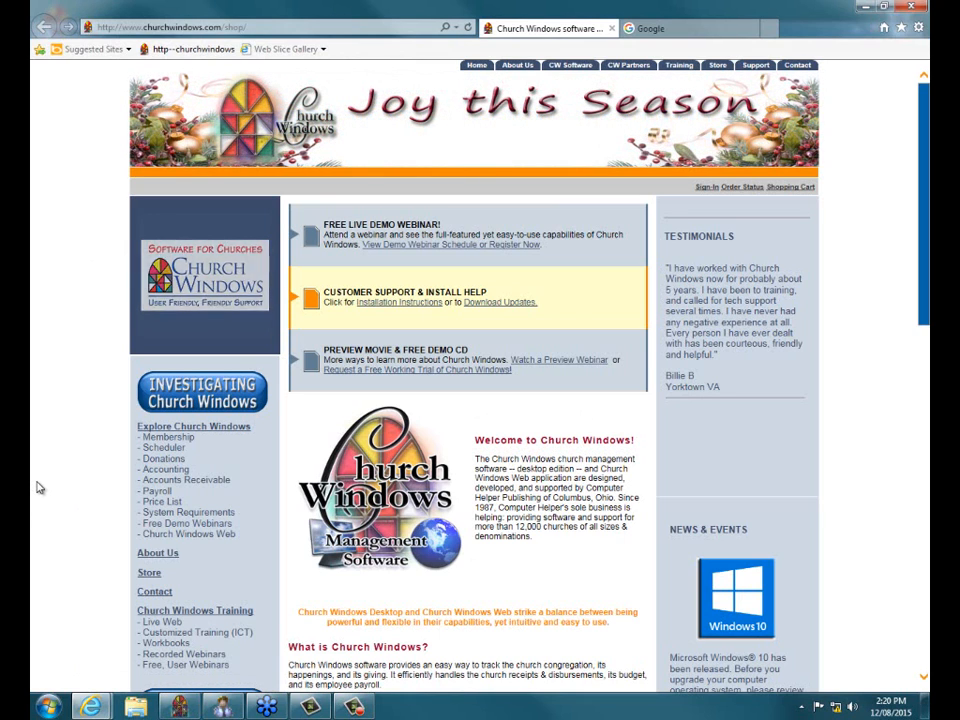
pyautogui.scroll(-4, 38, 487)
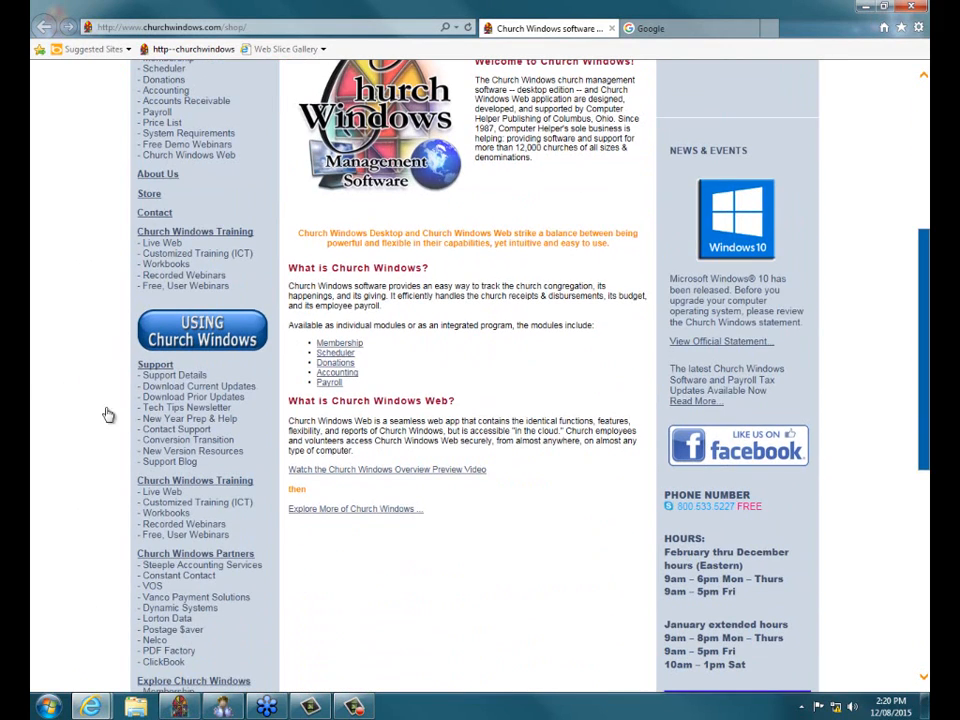
pyautogui.click(196, 388)
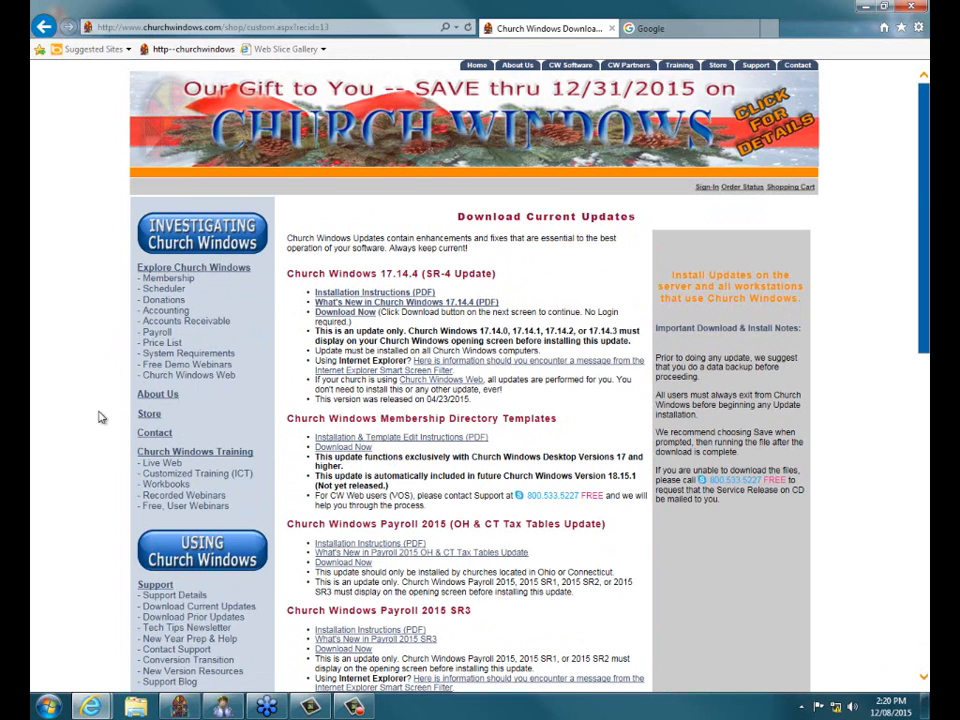
pyautogui.scroll(-2, 33, 336)
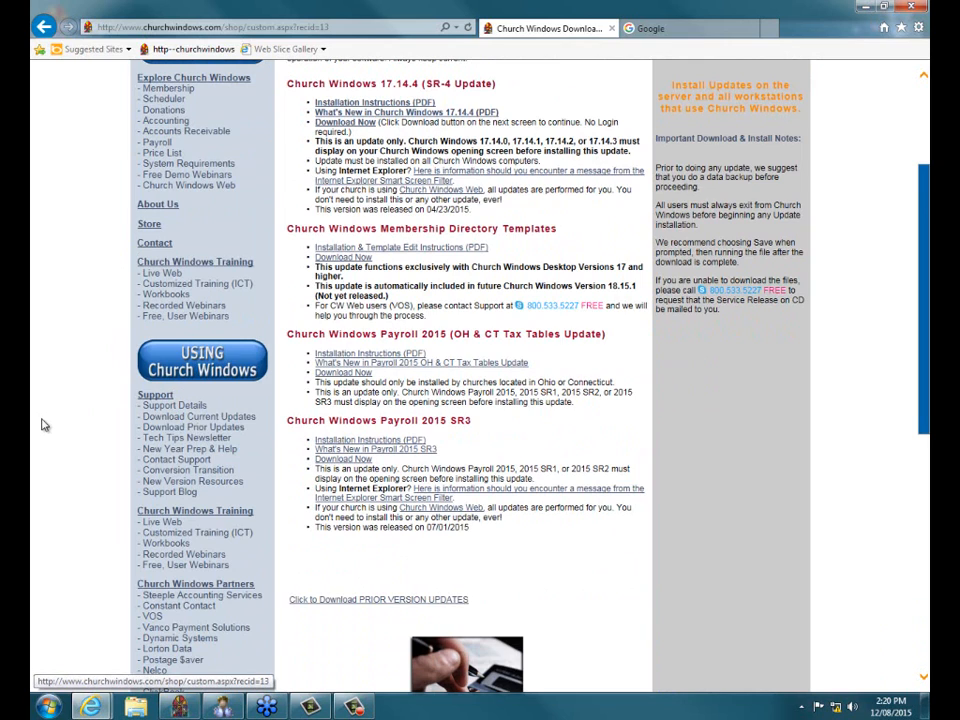
pyautogui.scroll(2, 36, 320)
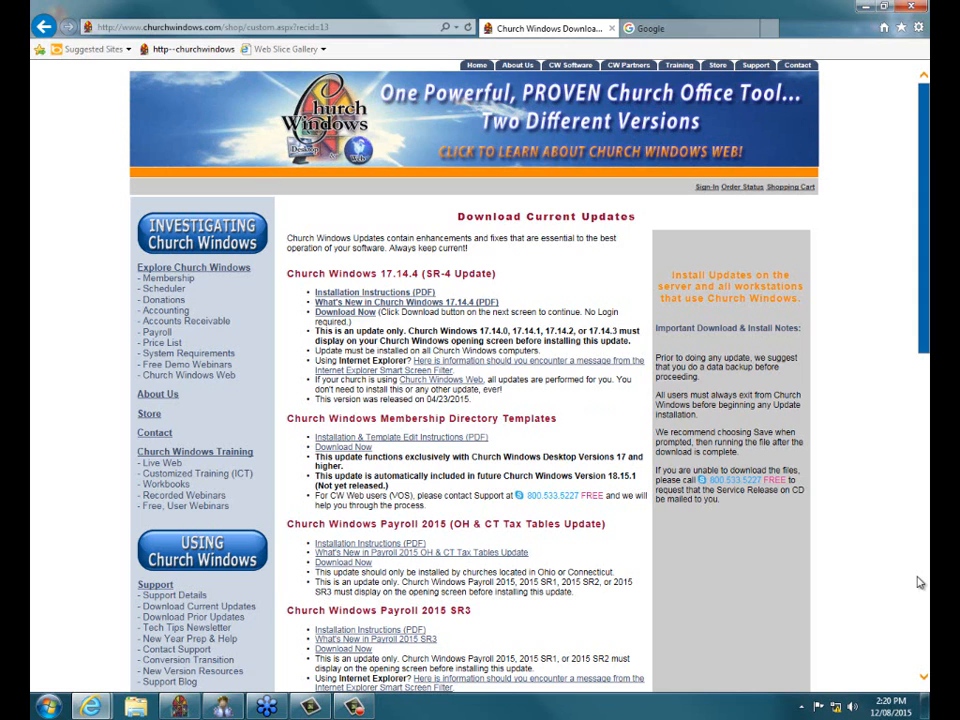
pyautogui.click(910, 8)
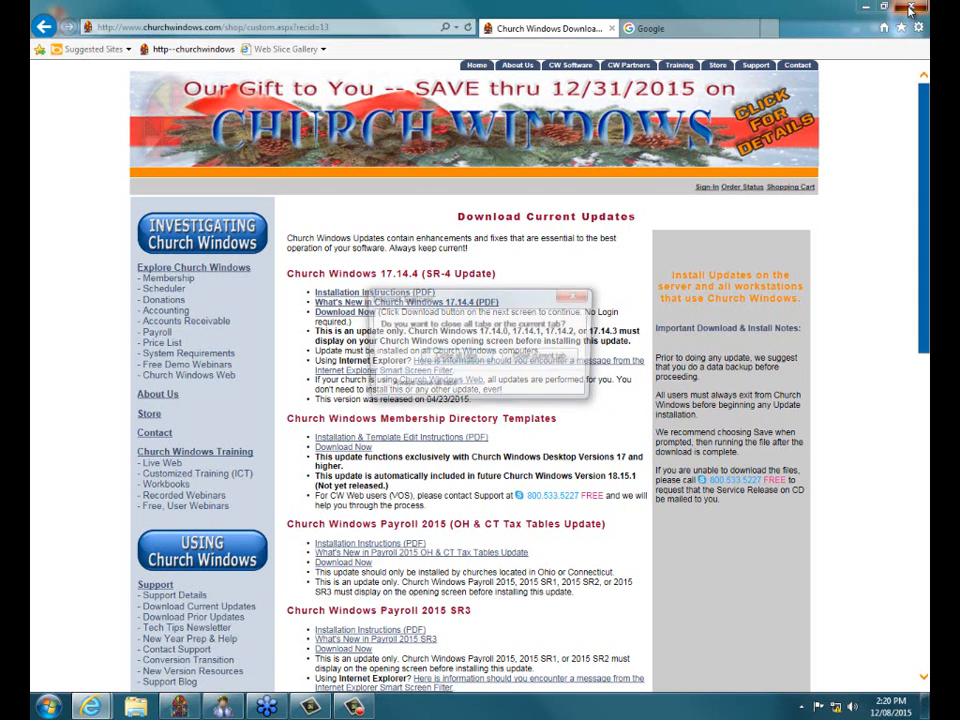
pyautogui.click(445, 358)
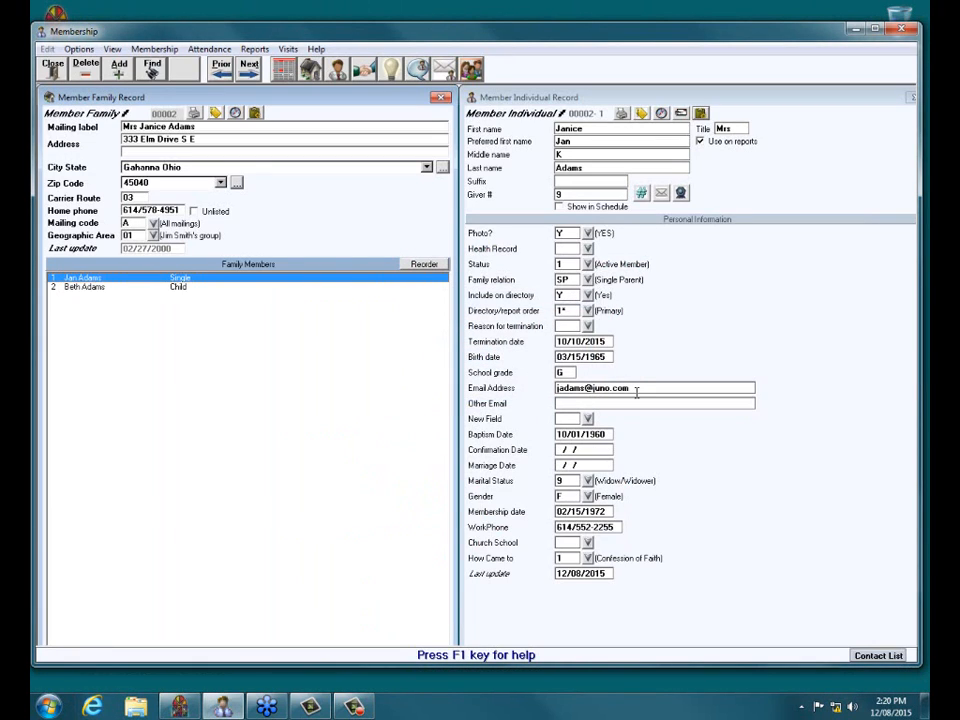
# Clear the Termination date on both the single parent's and the child's individual records, saving each record
pyautogui.click(612, 342)
pyautogui.press('Delete')
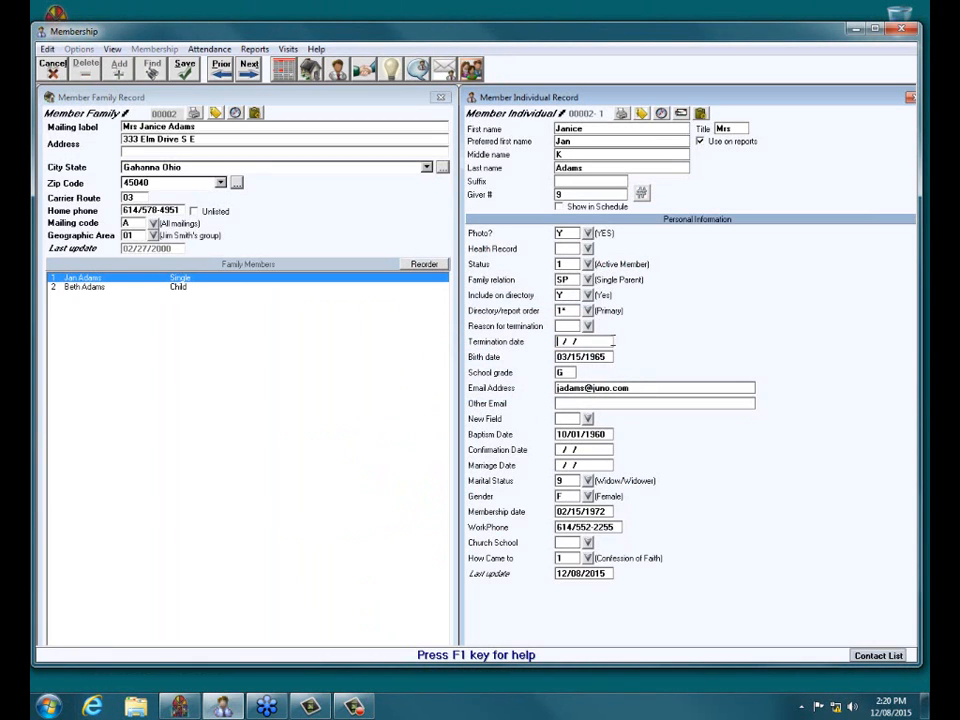
pyautogui.click(185, 74)
pyautogui.click(80, 287)
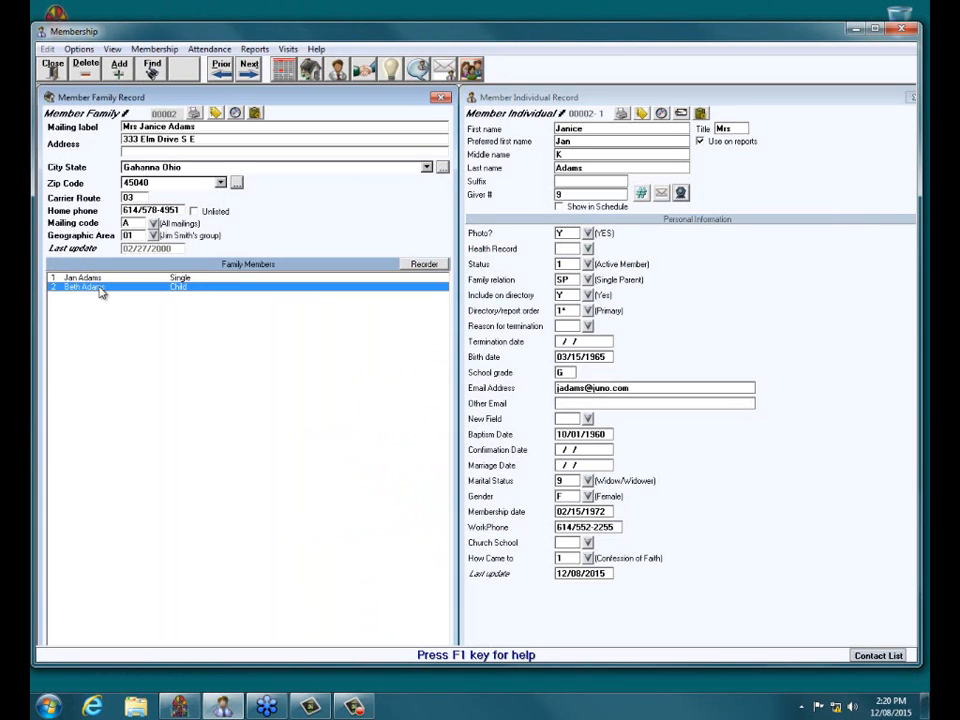
pyautogui.click(608, 342)
pyautogui.press('Delete')
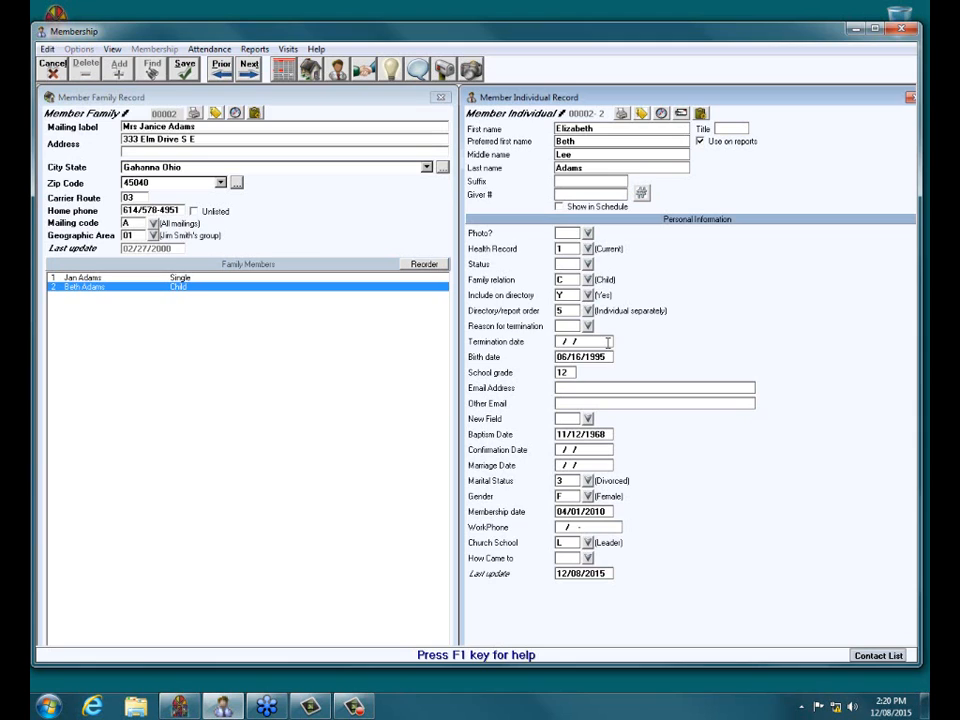
pyautogui.click(186, 70)
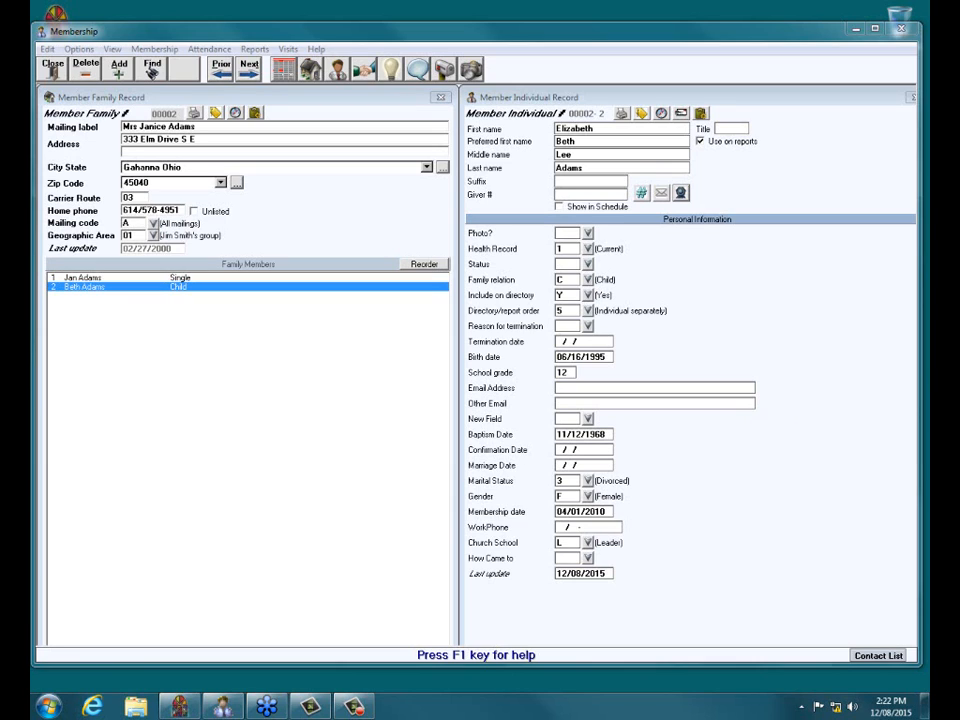
# Switch to Internet Explorer and examine the schedule of upcoming sessions on the Free, User Webinars page of the Church Windows website
pyautogui.click(91, 707)
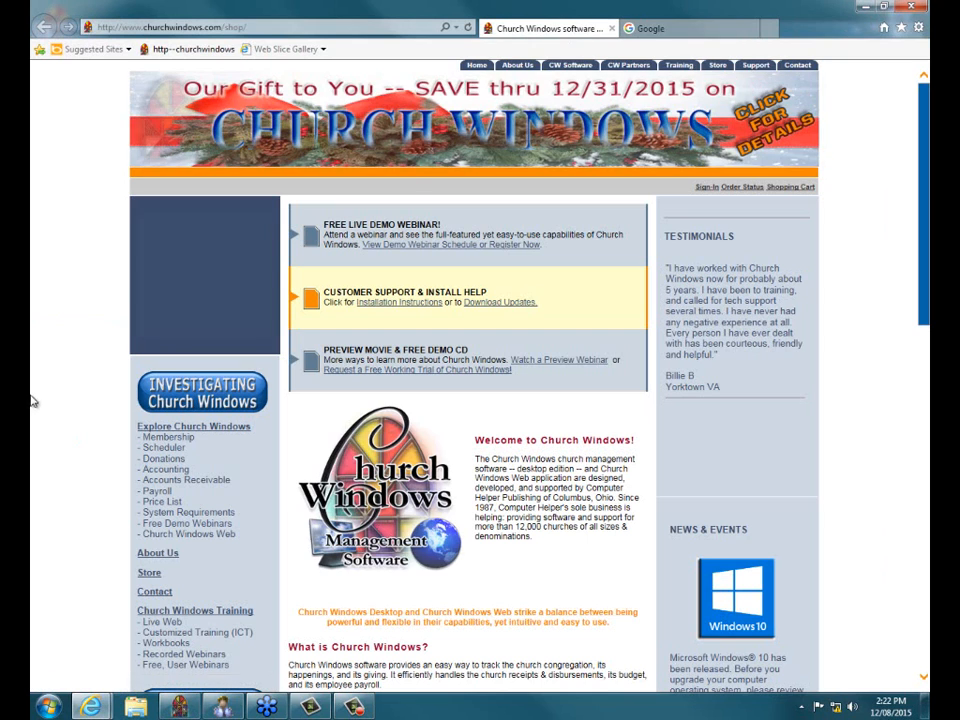
pyautogui.scroll(-5, 45, 411)
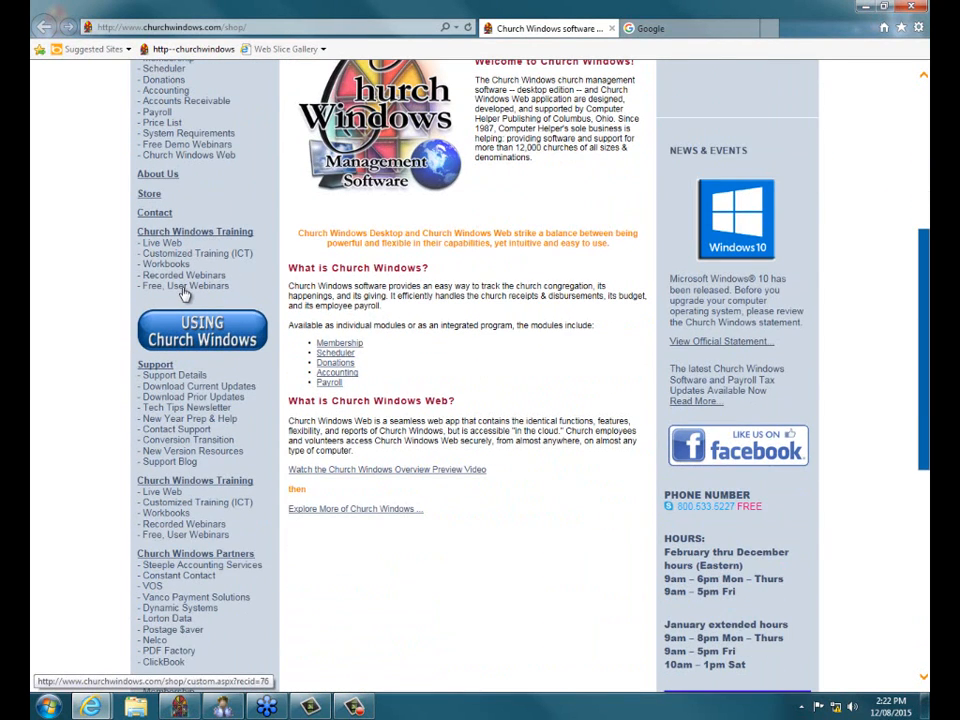
pyautogui.click(185, 287)
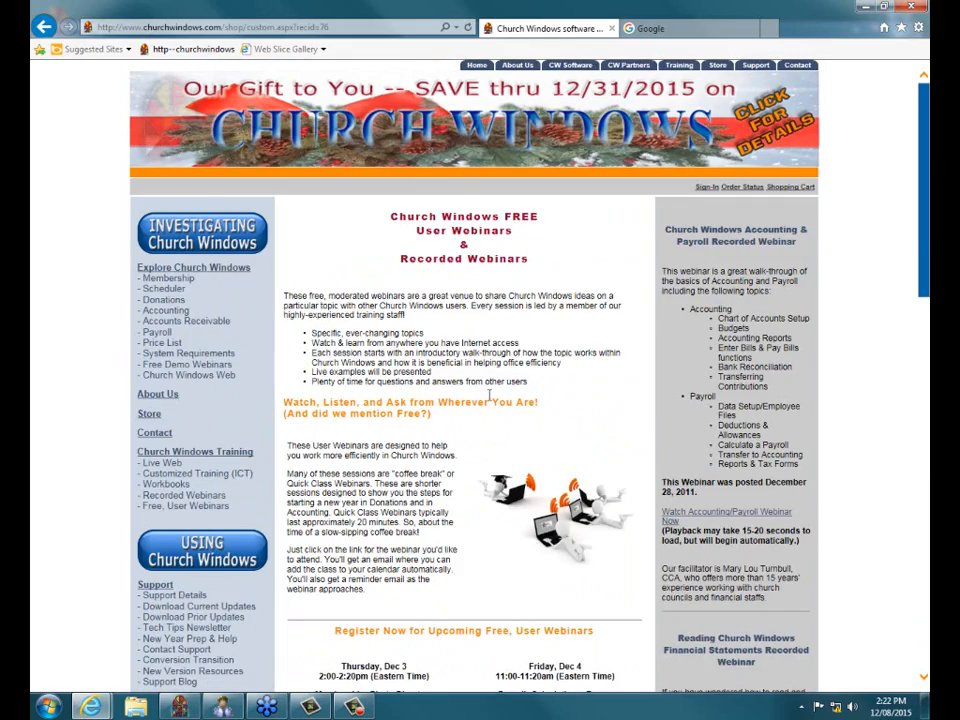
pyautogui.scroll(-3, 520, 361)
pyautogui.scroll(-2, 520, 361)
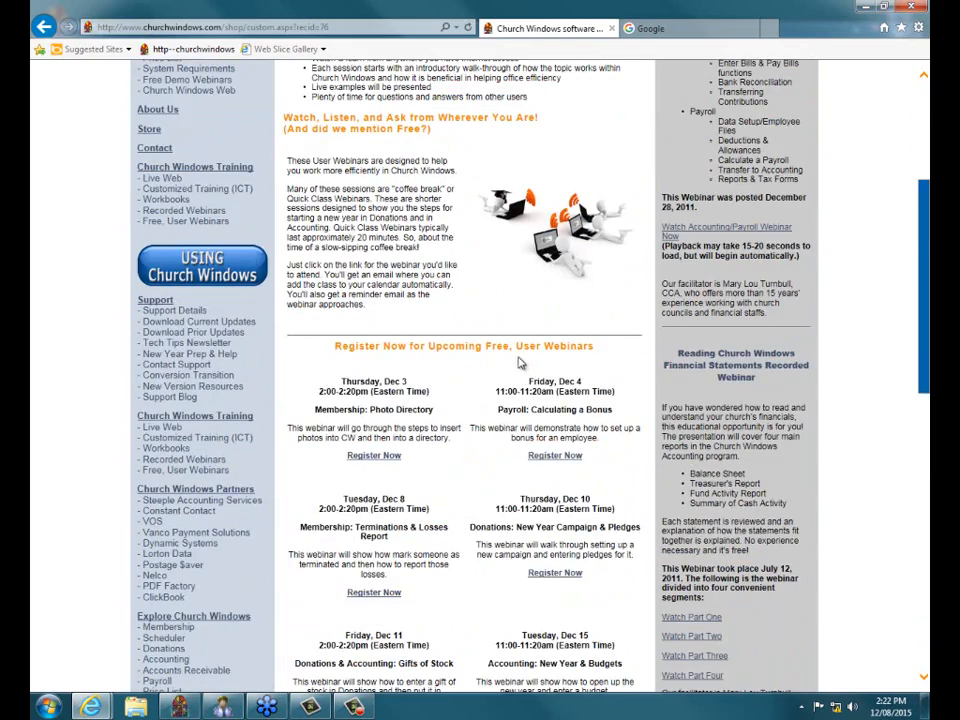
pyautogui.scroll(-2, 520, 361)
pyautogui.scroll(-3, 519, 360)
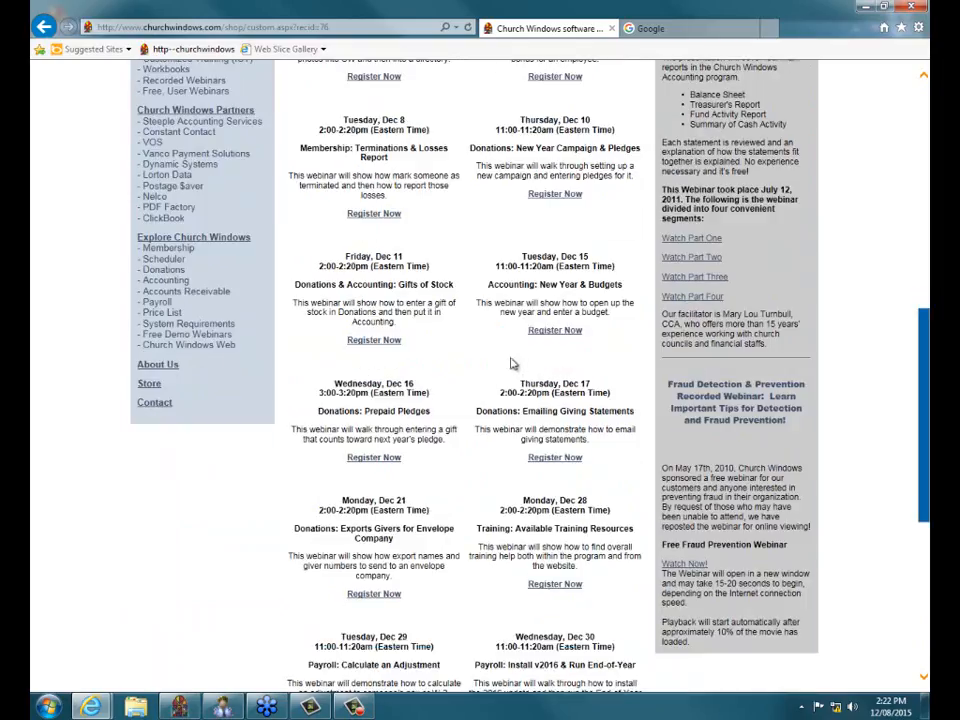
pyautogui.scroll(-3, 480, 397)
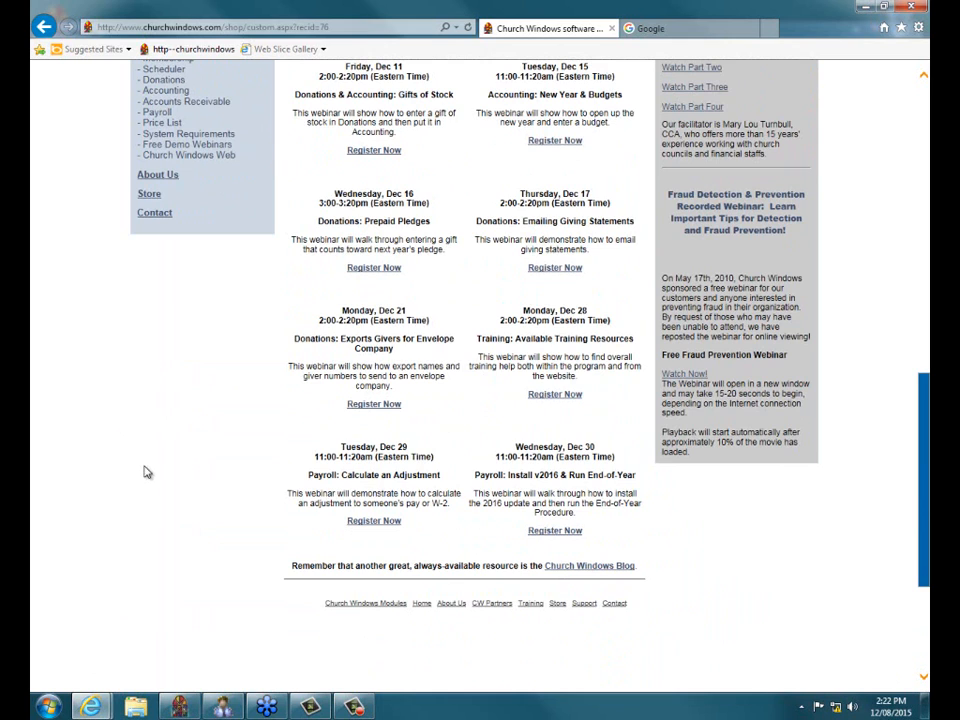
pyautogui.scroll(2, 150, 473)
pyautogui.scroll(4, 152, 475)
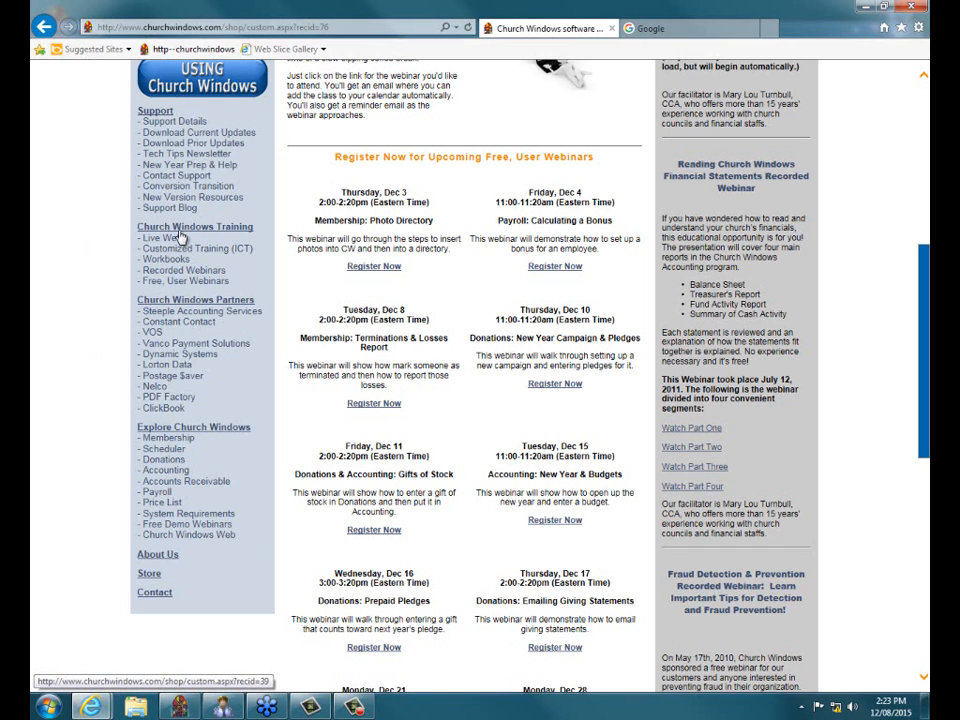
# Read the December 2015 issue from the Tech Tips Newsletter page, and close the newsletter and the browser
pyautogui.click(172, 161)
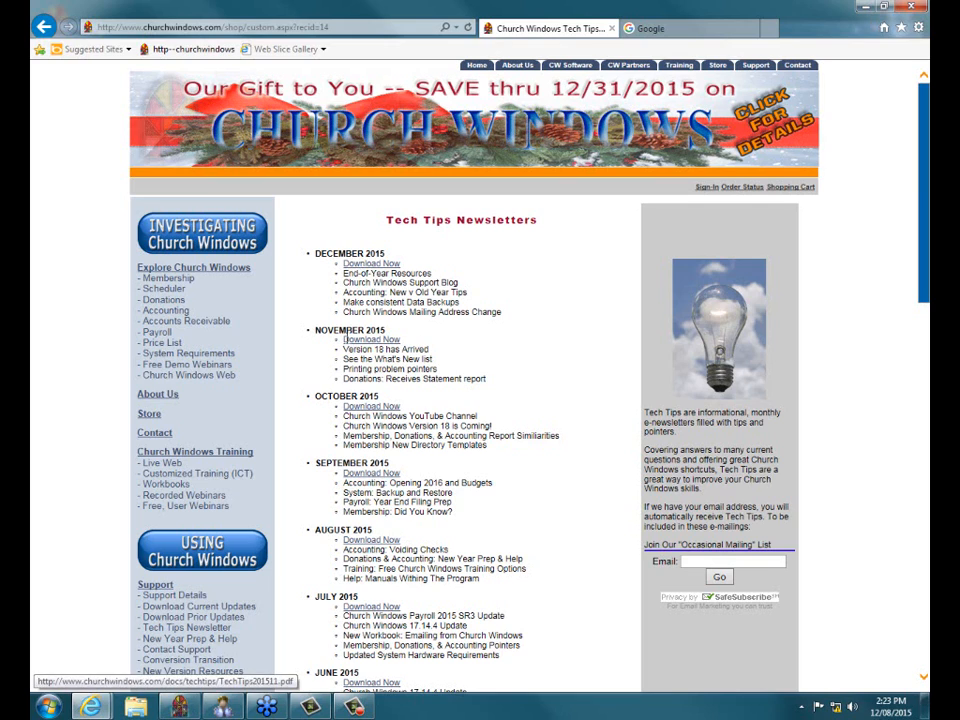
pyautogui.click(371, 263)
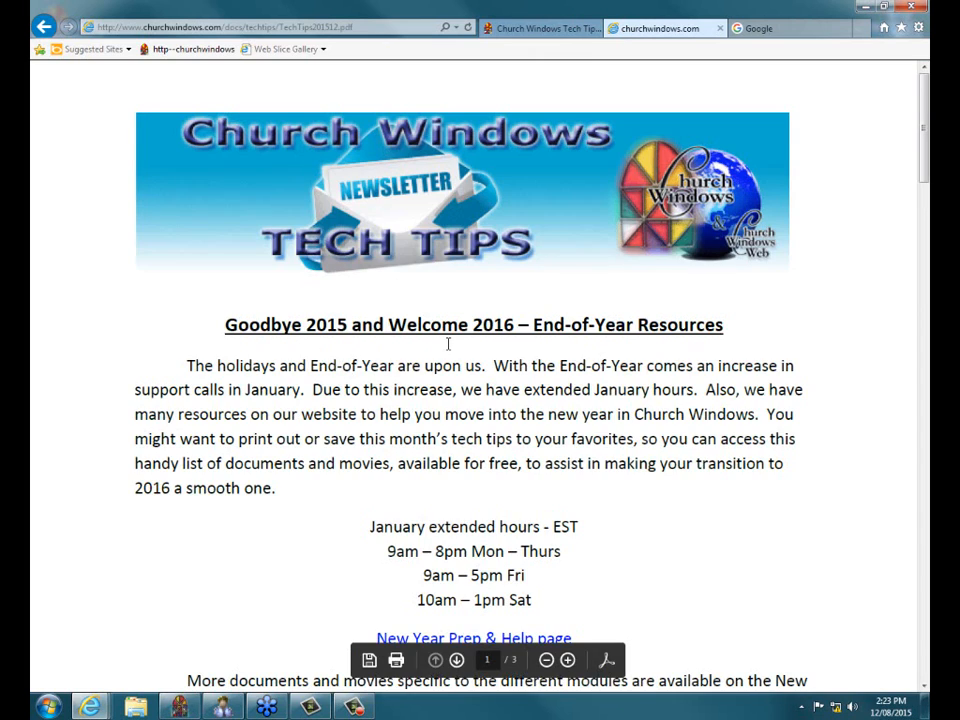
pyautogui.scroll(-2, 448, 343)
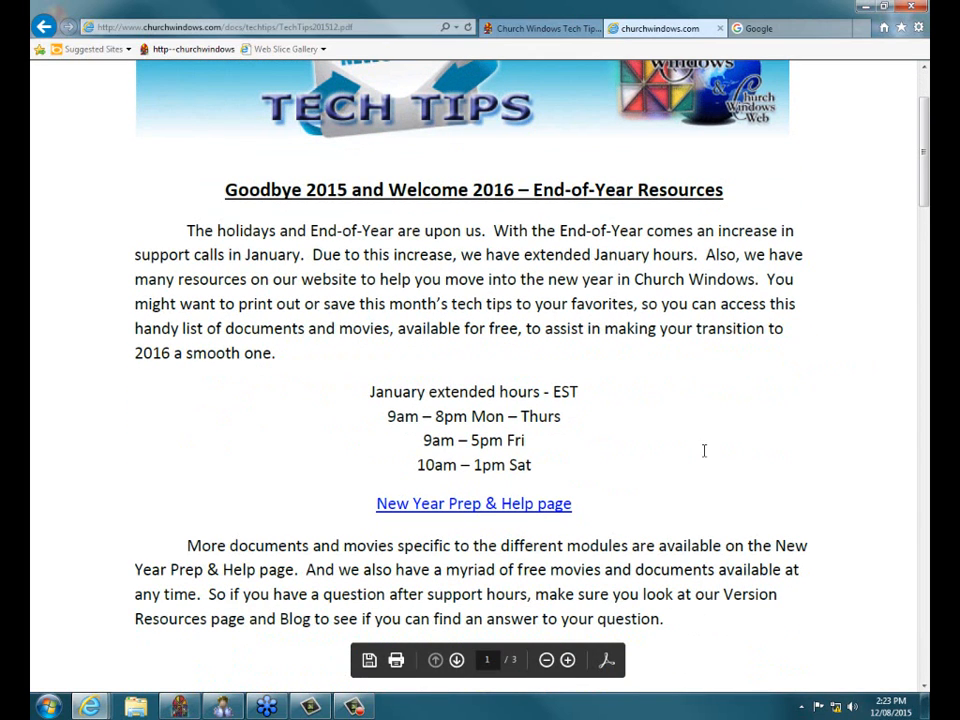
pyautogui.scroll(-2, 711, 450)
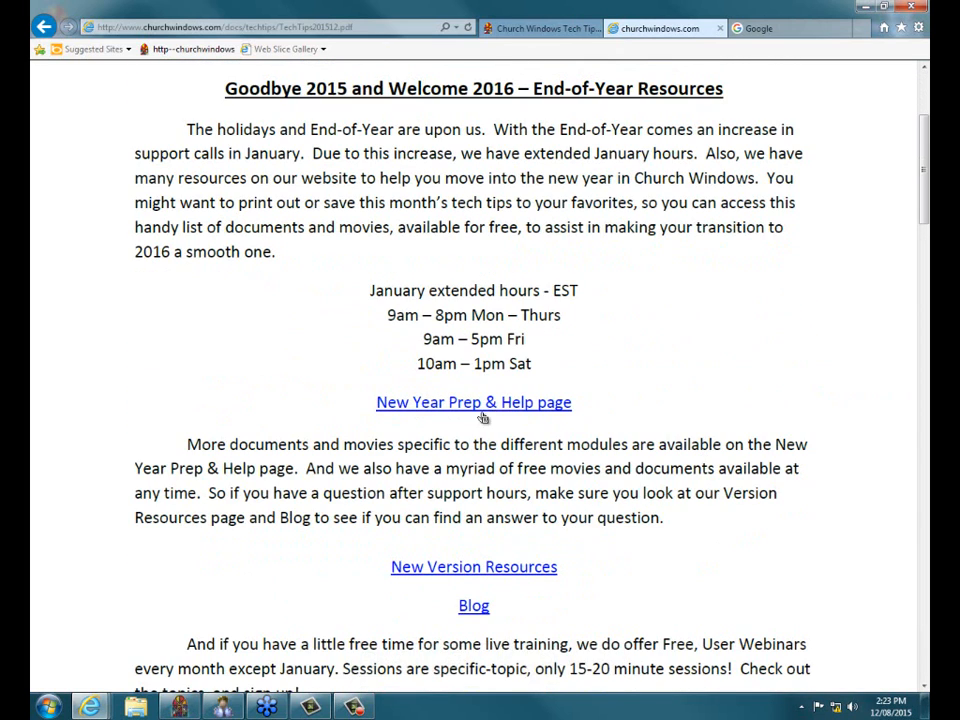
pyautogui.scroll(-2, 655, 391)
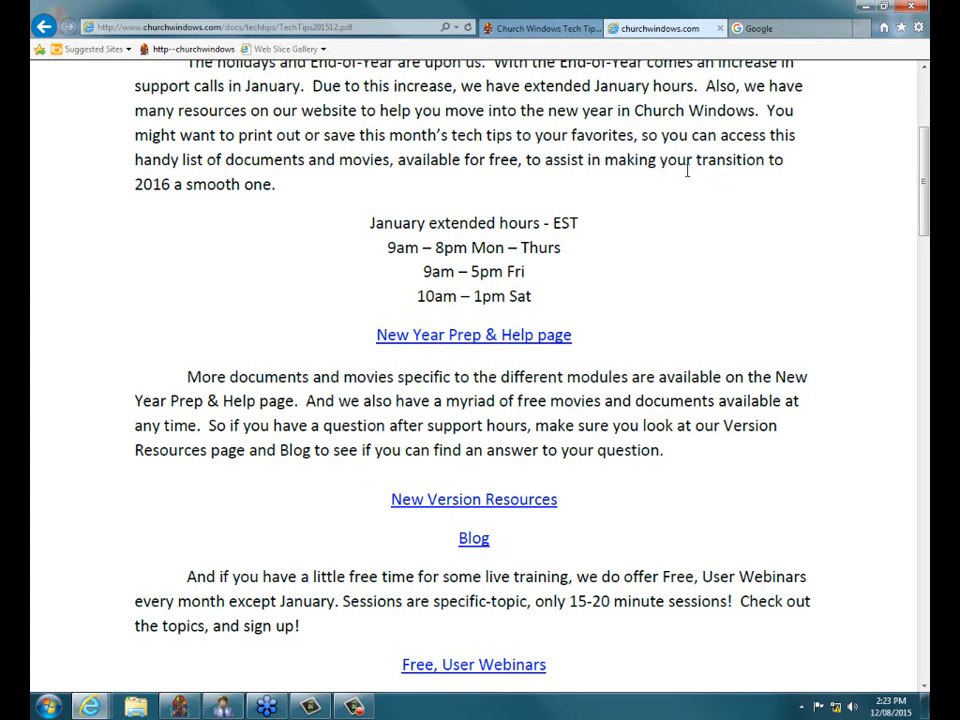
pyautogui.click(721, 30)
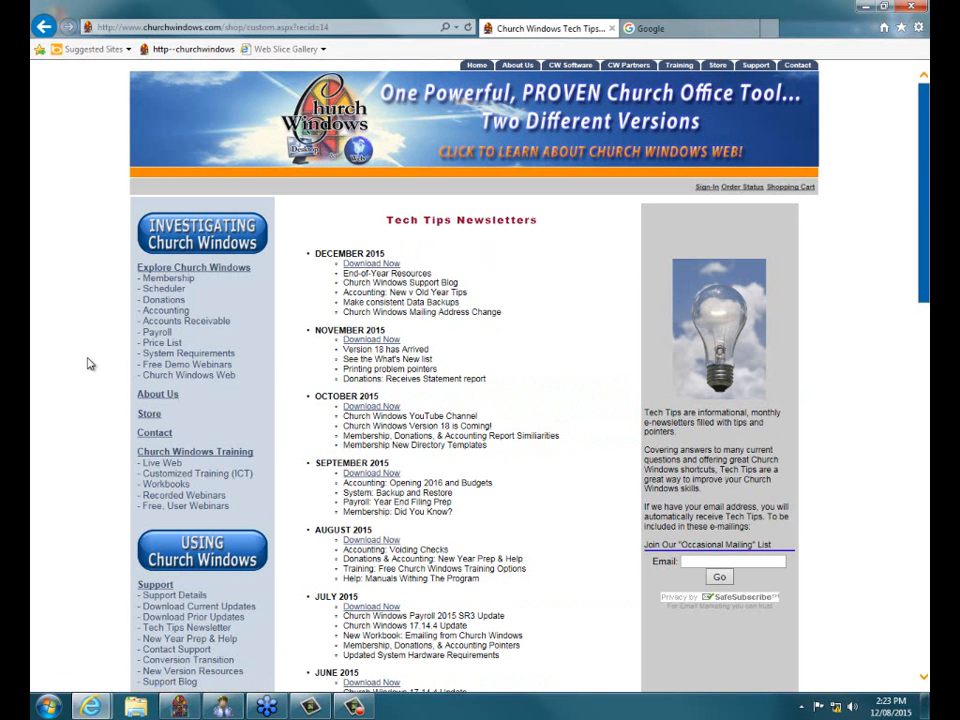
pyautogui.click(752, 28)
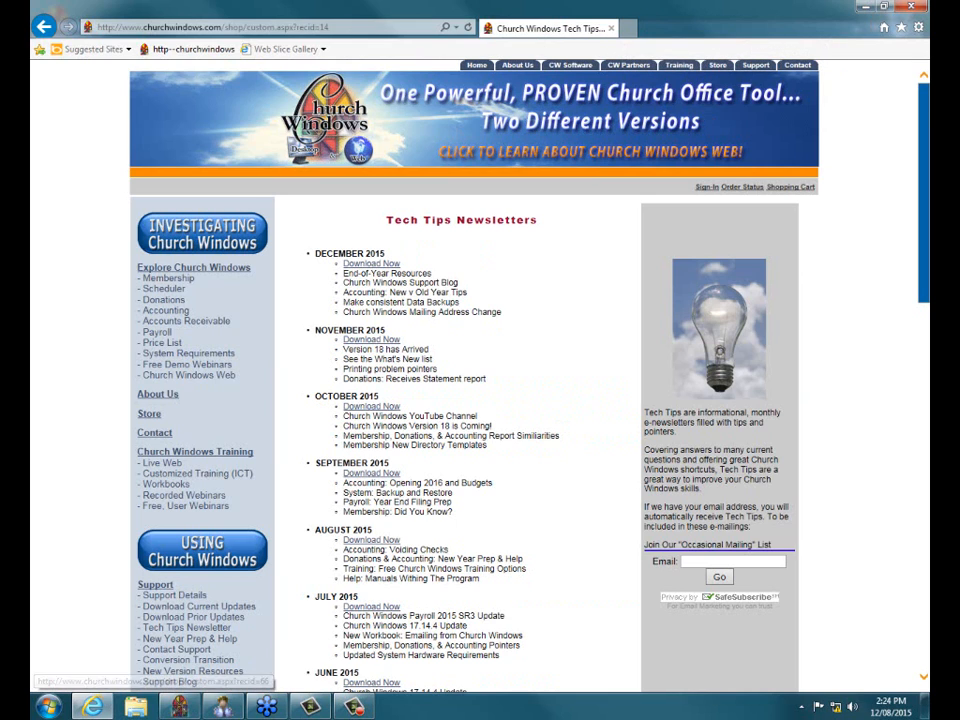
pyautogui.click(910, 12)
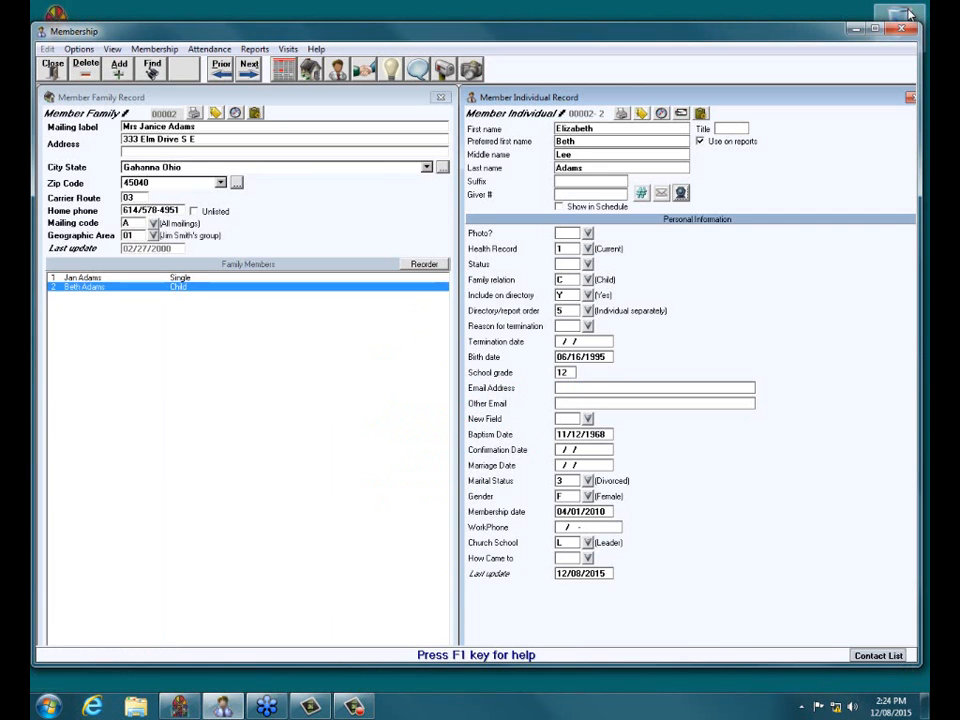